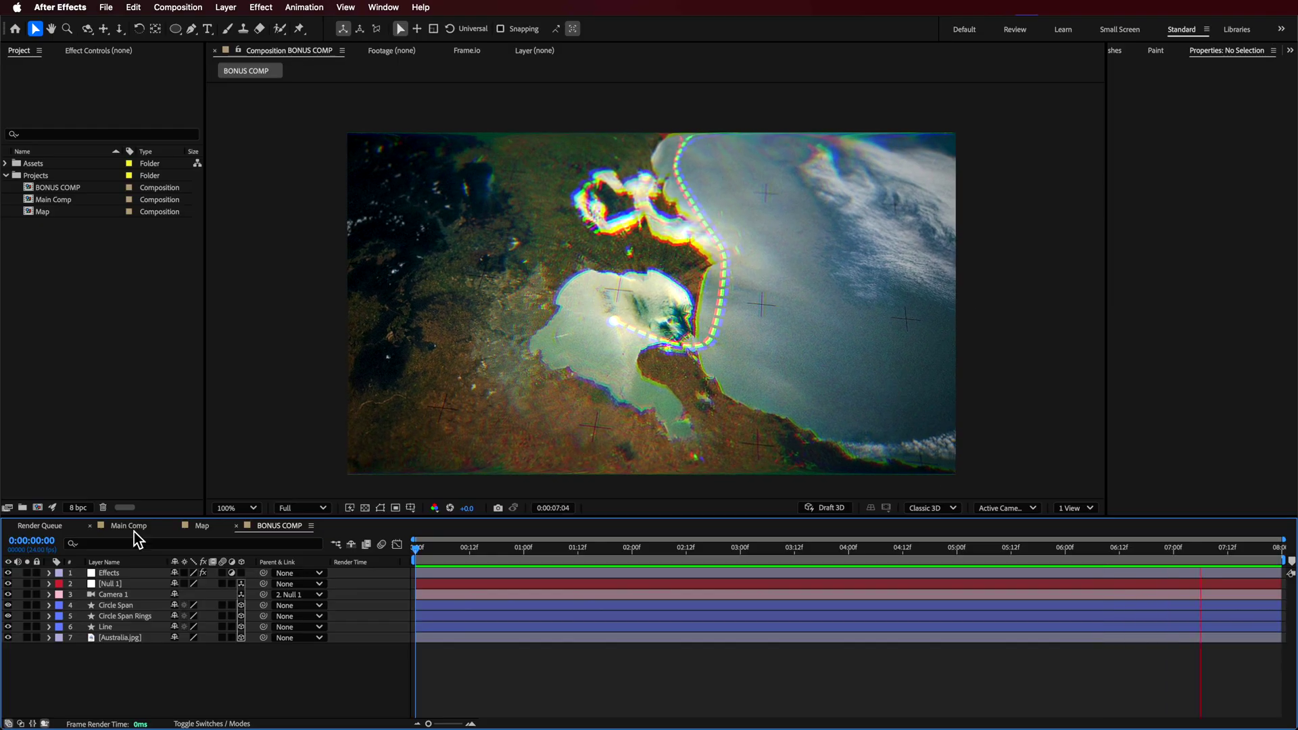
Open the Main Comp composition and preview its opening frames.
click(128, 525)
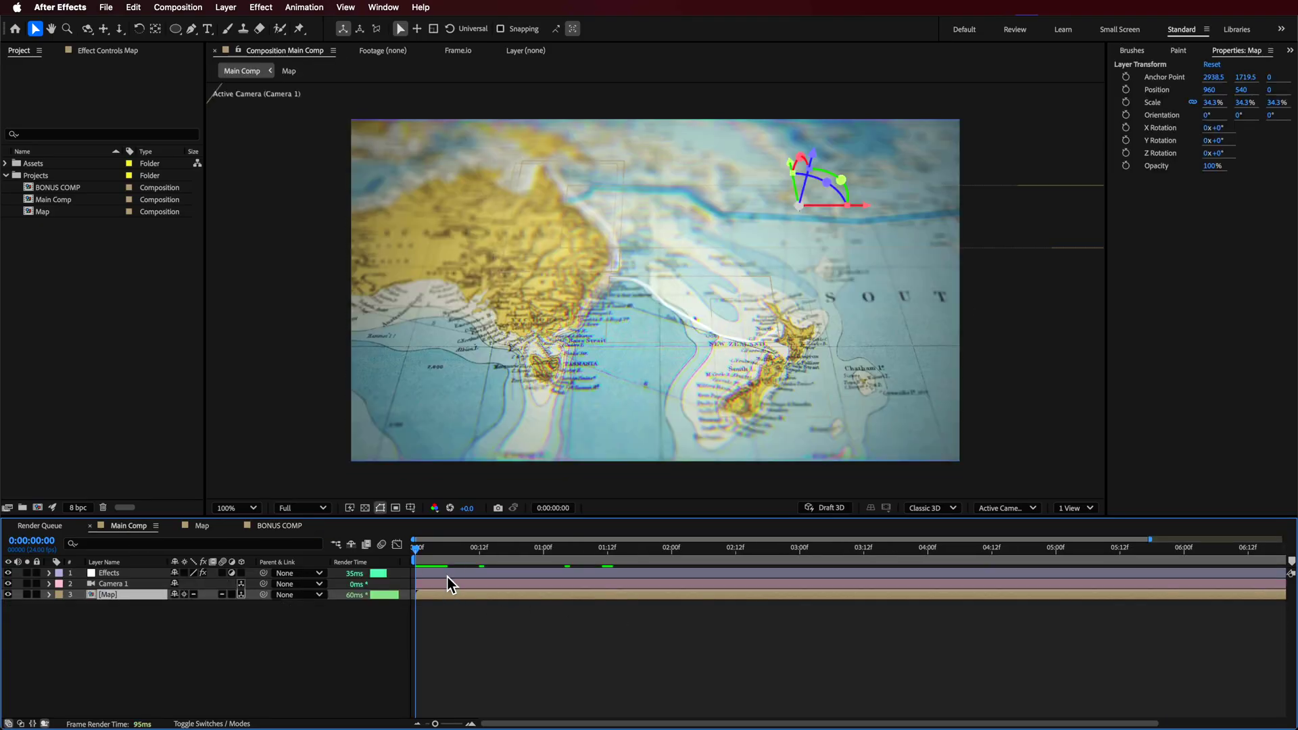
mouse_move(447, 551)
mouse_down()
mouse_move(786, 568)
mouse_move(431, 560)
mouse_up()
click(36, 260)
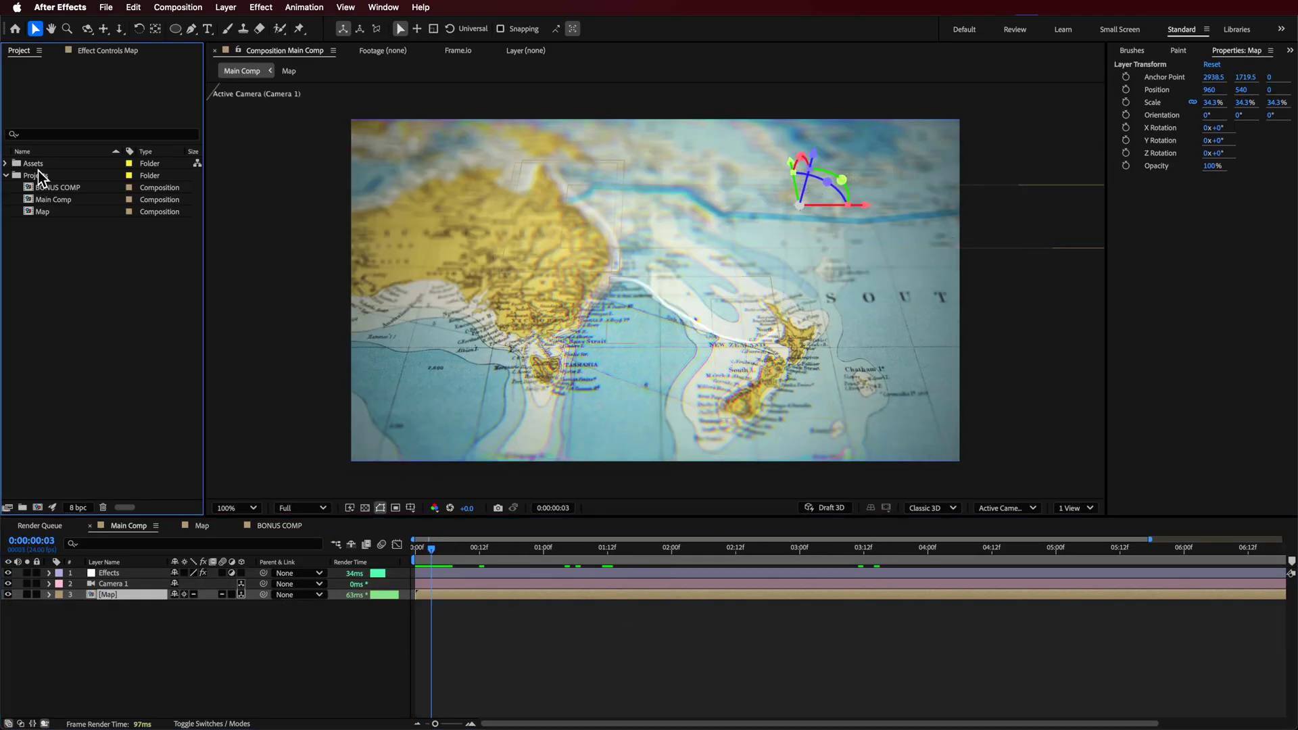
Expand the Assets folder and open the Map.jpg footage to view the whole map image.
click(7, 164)
double_click(52, 188)
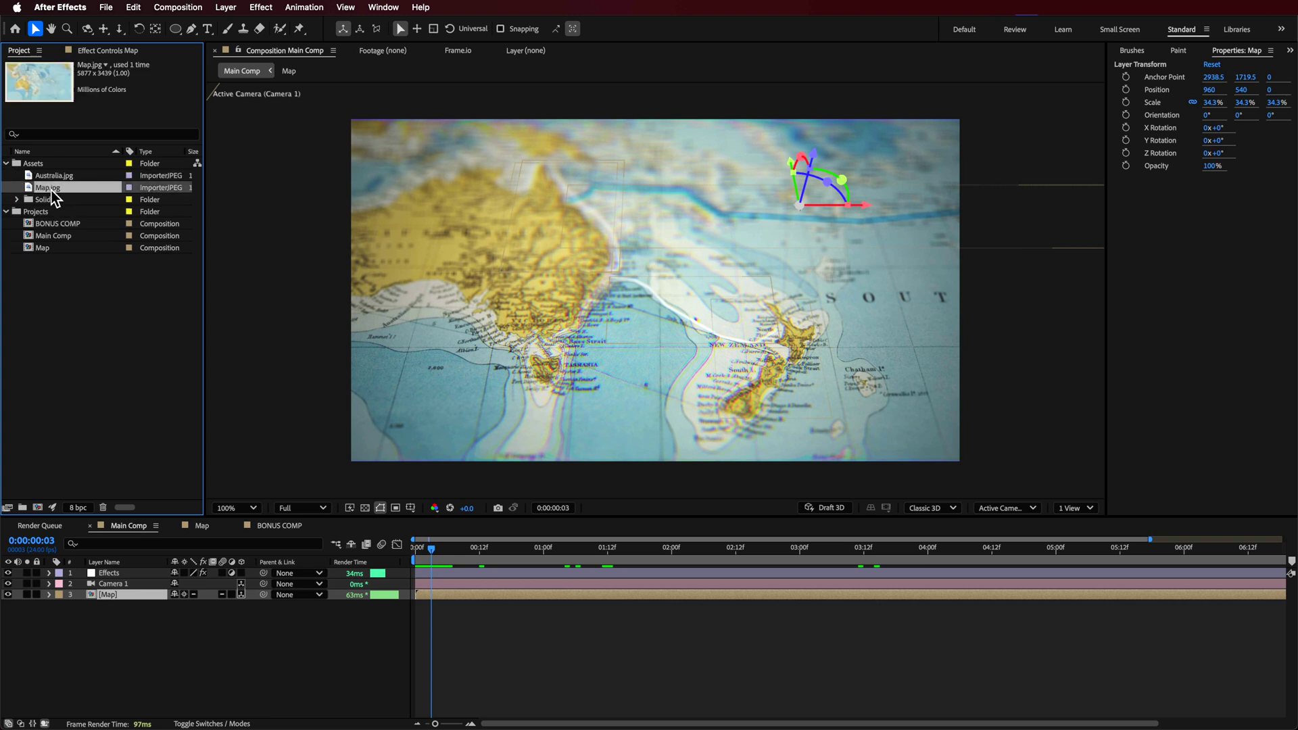
scroll(404, 383, down, 2)
scroll(579, 331, down, 2)
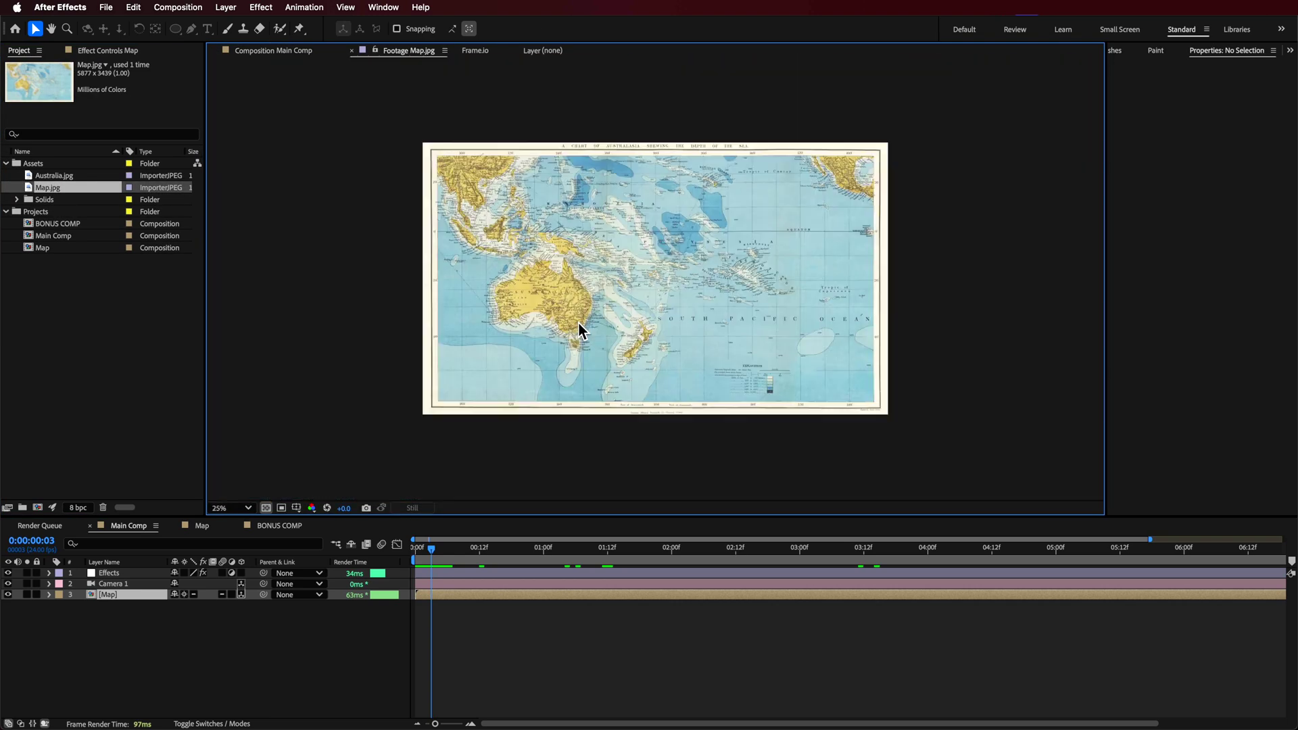
click(45, 344)
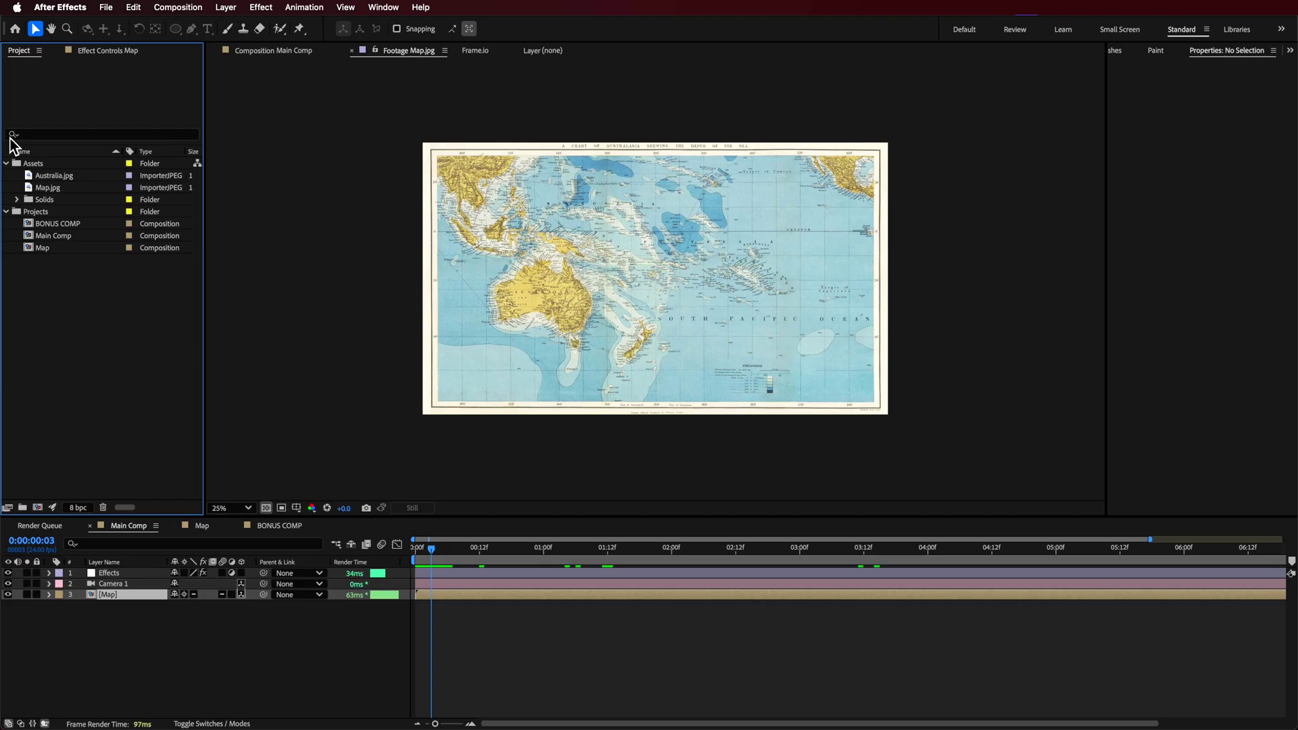
Create a new composition from the Map.jpg footage and fit the whole map in view.
click(54, 189)
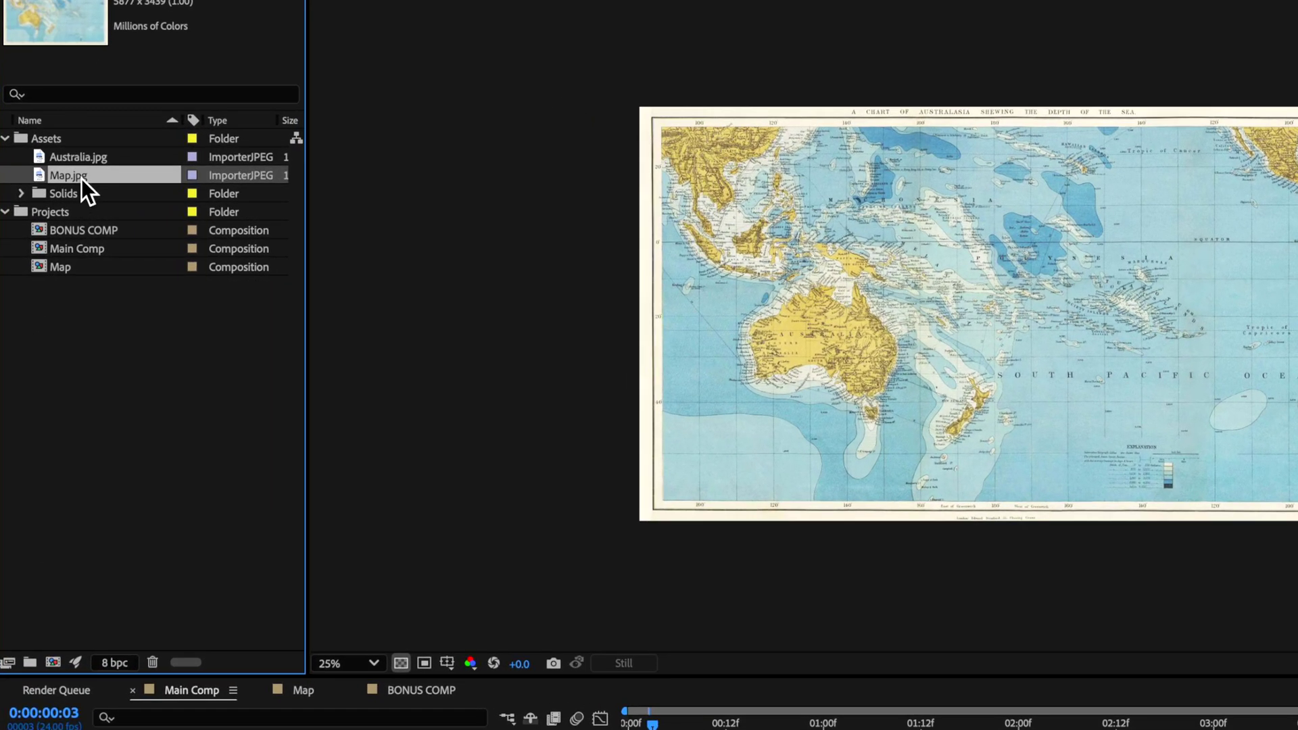
right_click(67, 180)
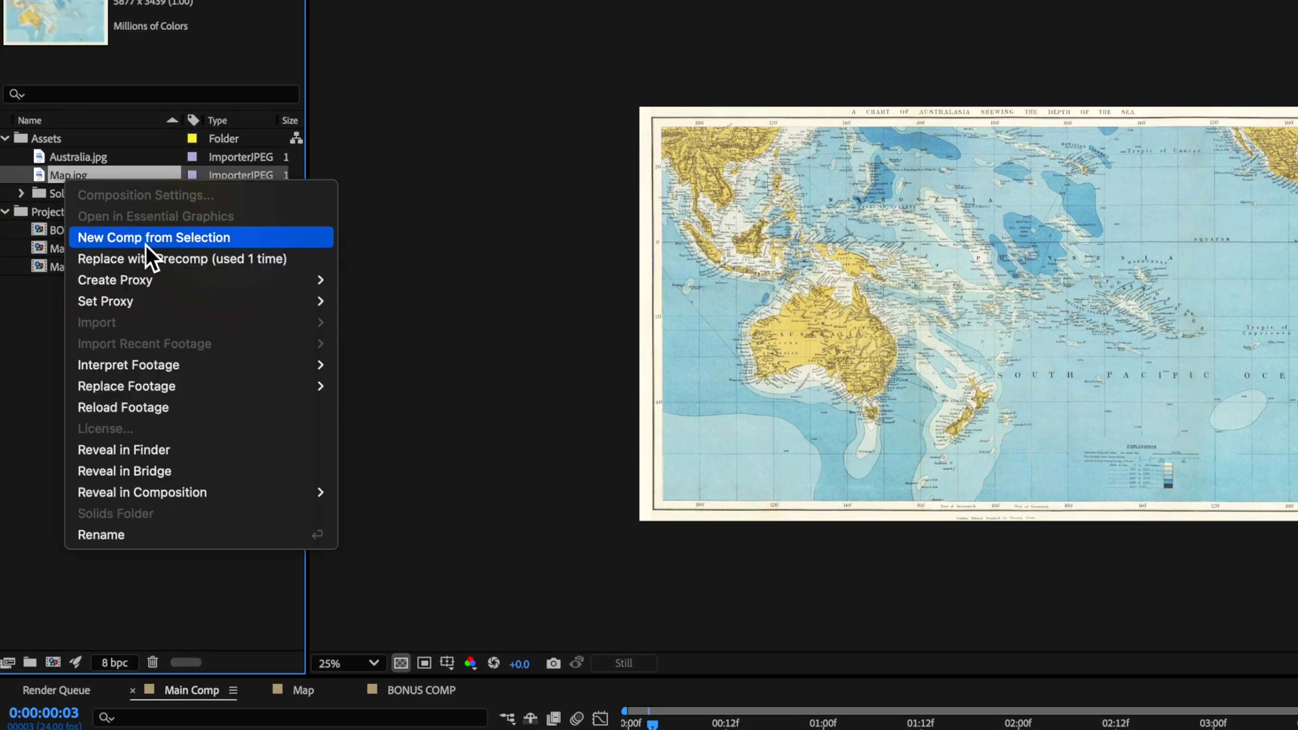
click(145, 242)
key(comma)
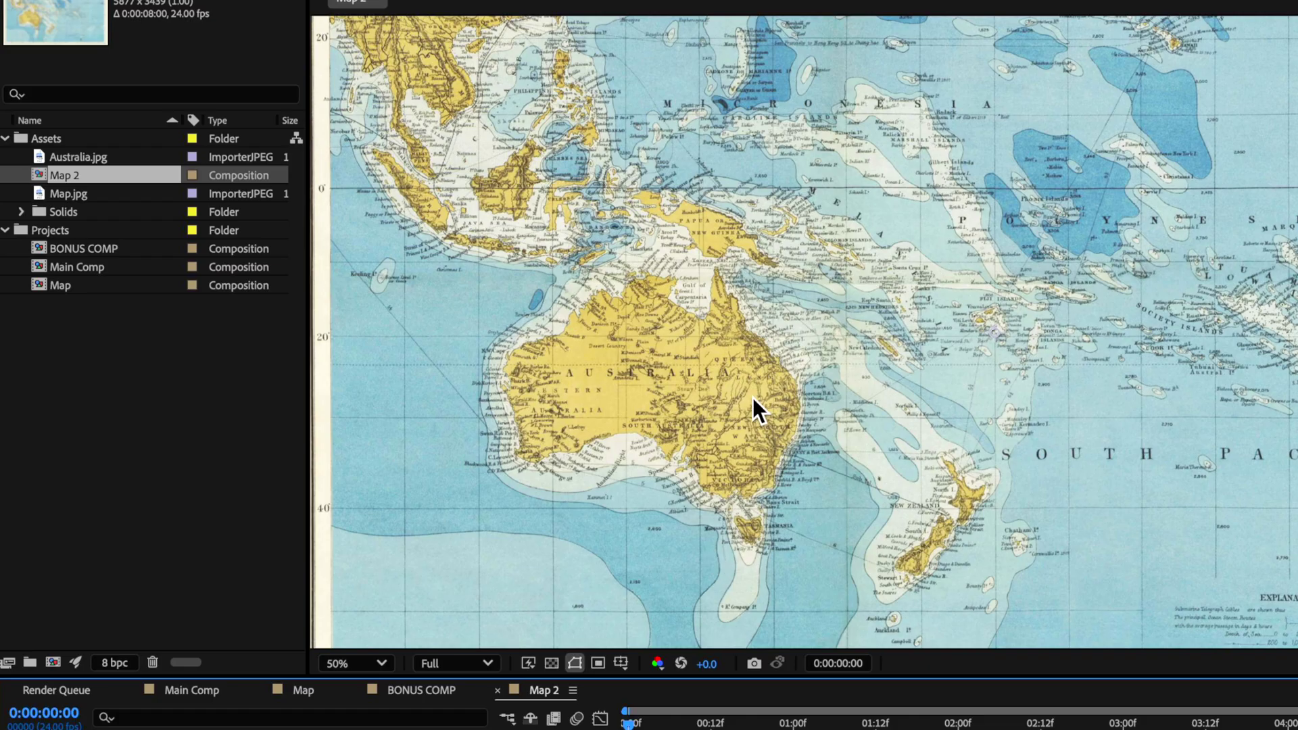
key(comma)
click(485, 432)
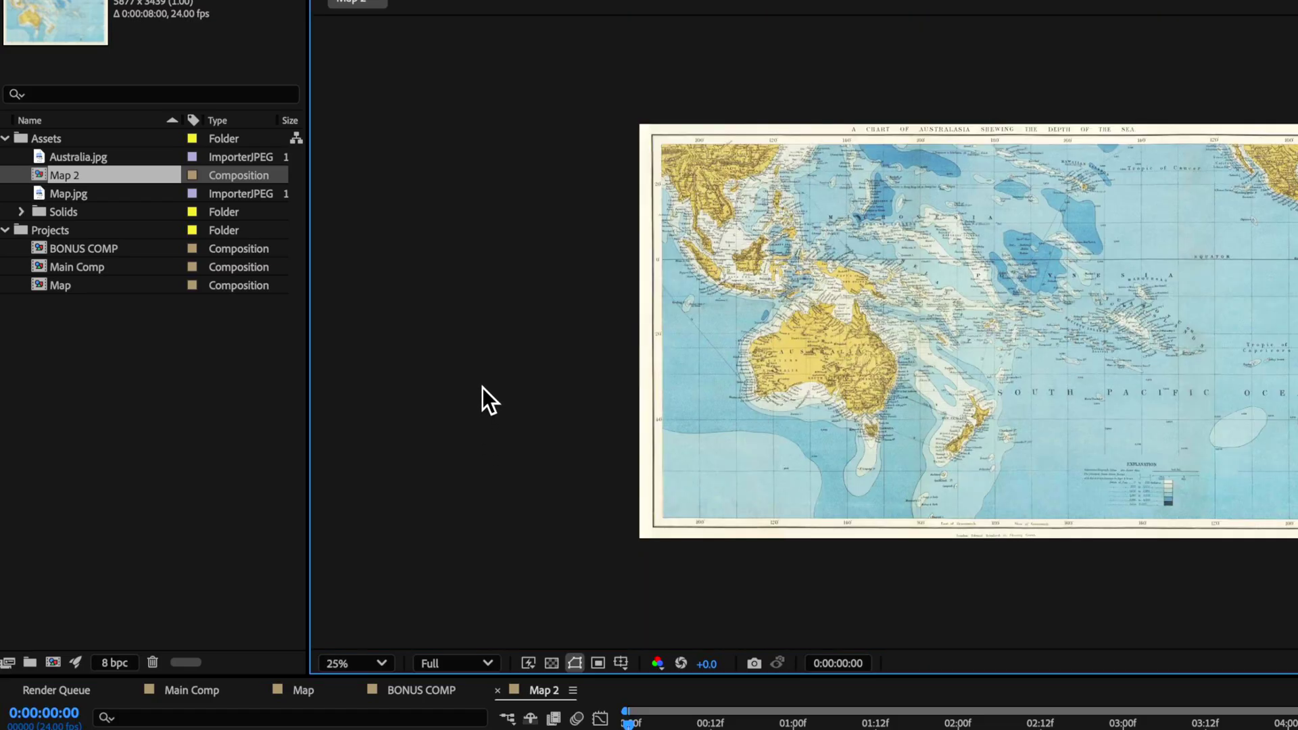
click(93, 417)
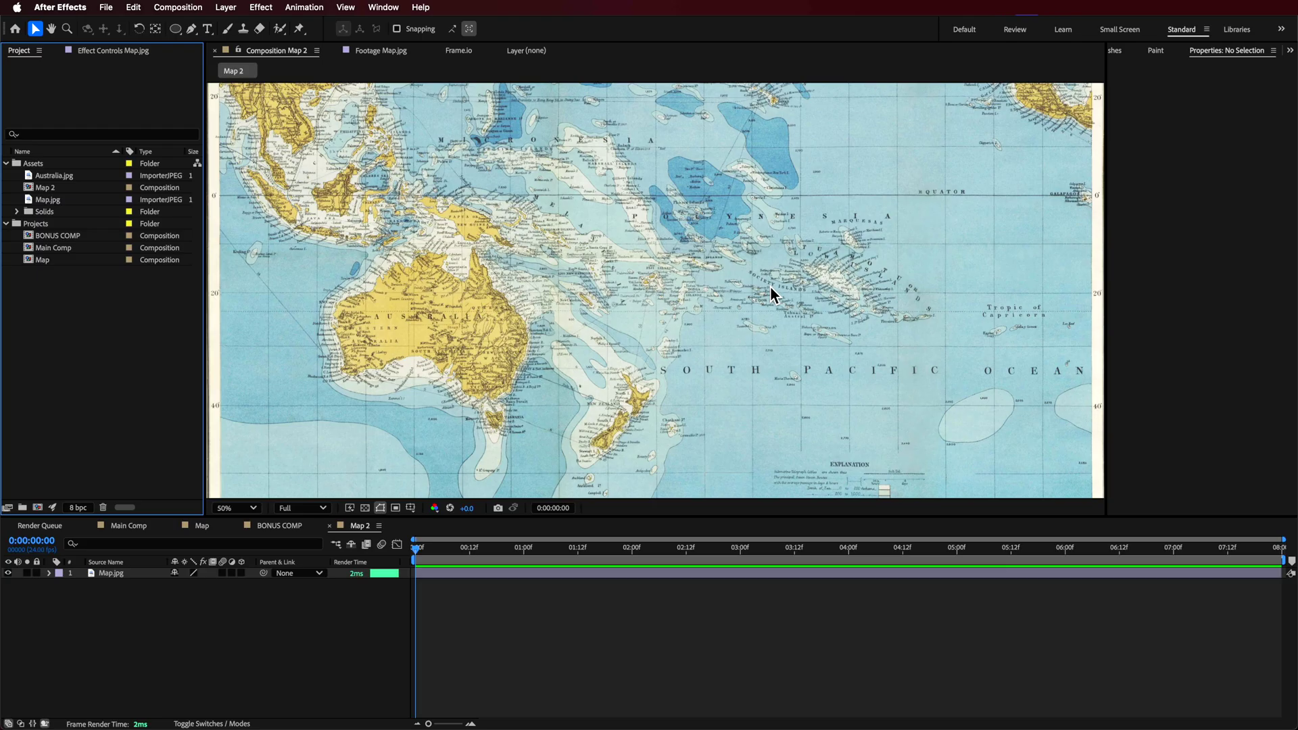
Make the Map.jpg layer a 3D layer in the Map 2 composition.
click(97, 647)
click(136, 573)
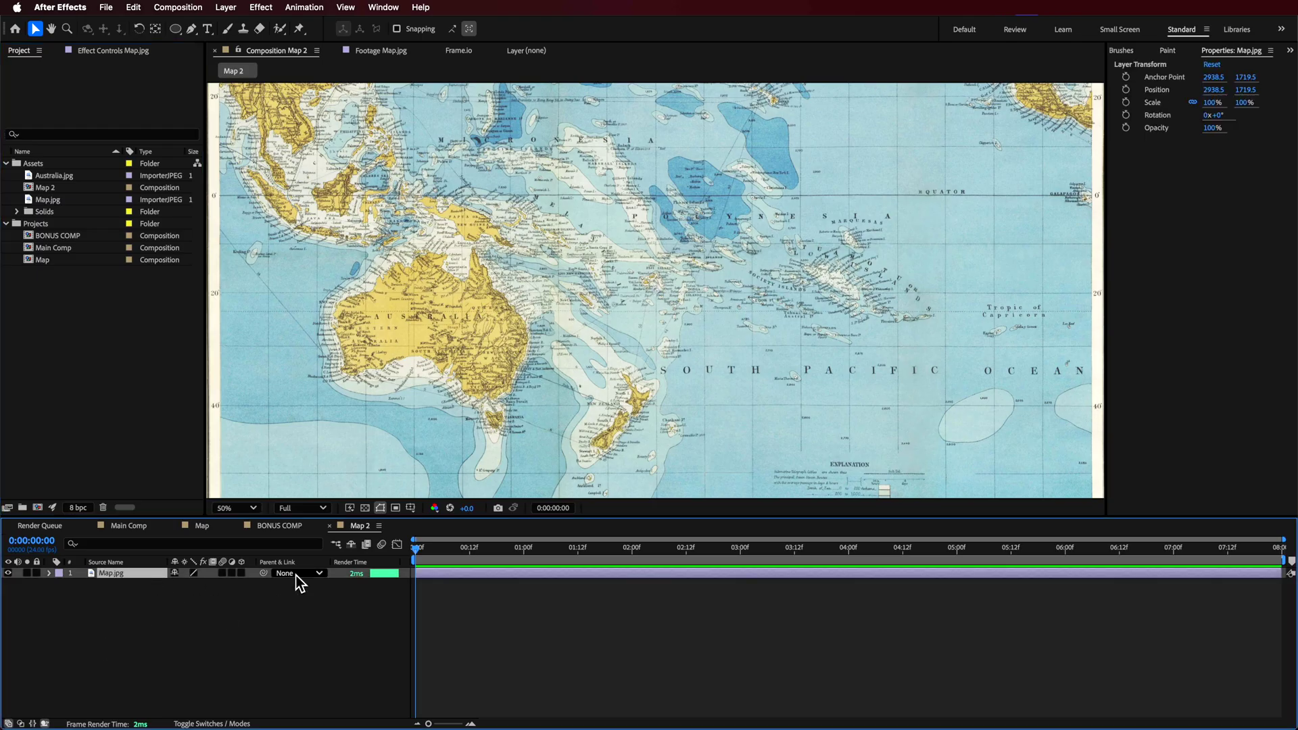
click(242, 573)
click(241, 634)
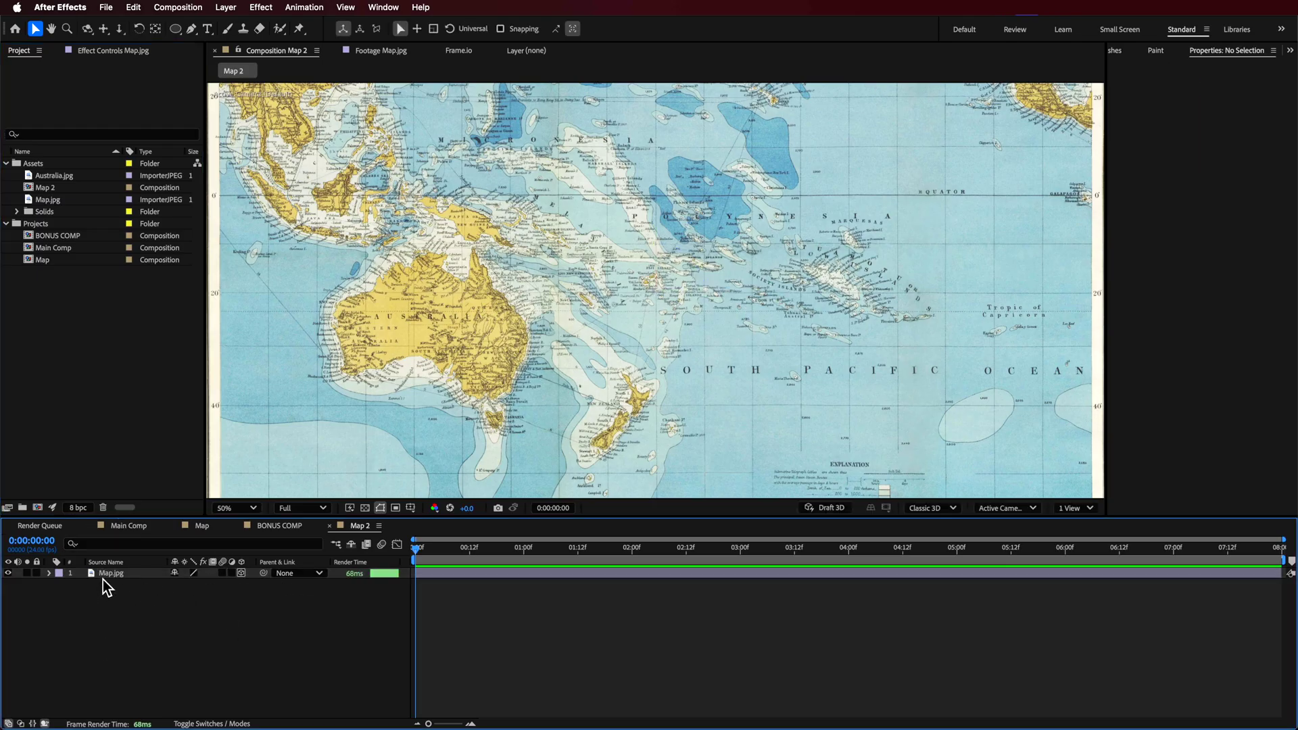
Create a new composition named Main at 1920x1080, 24 fps, with a duration of 0:00:08:00.
right_click(48, 282)
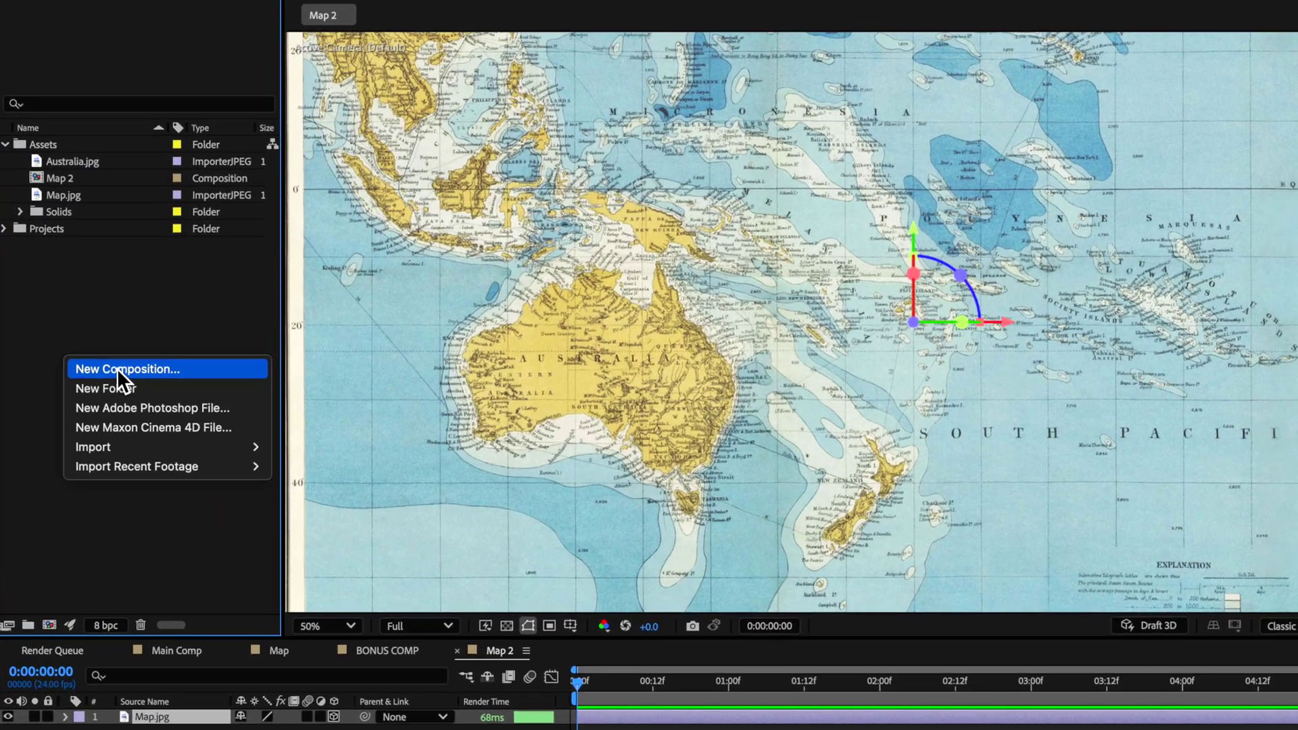
click(88, 287)
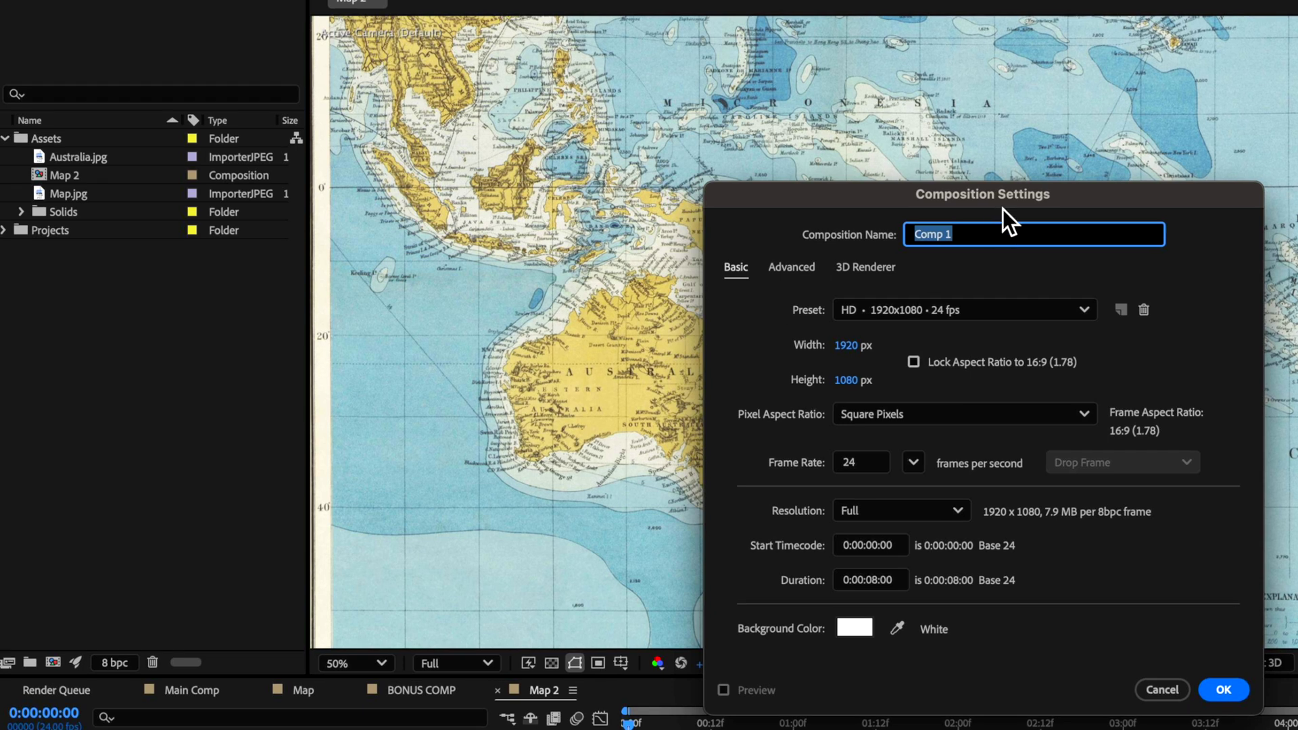
text(Main)
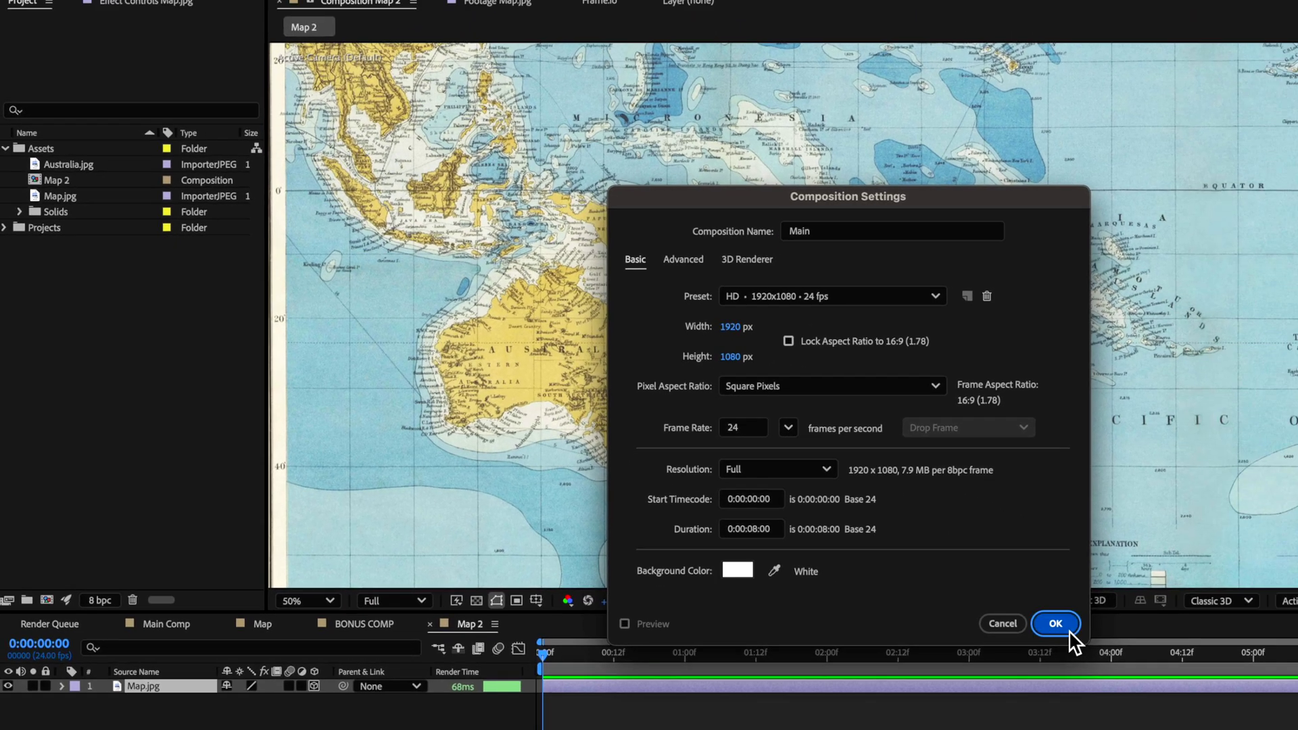
key(Return)
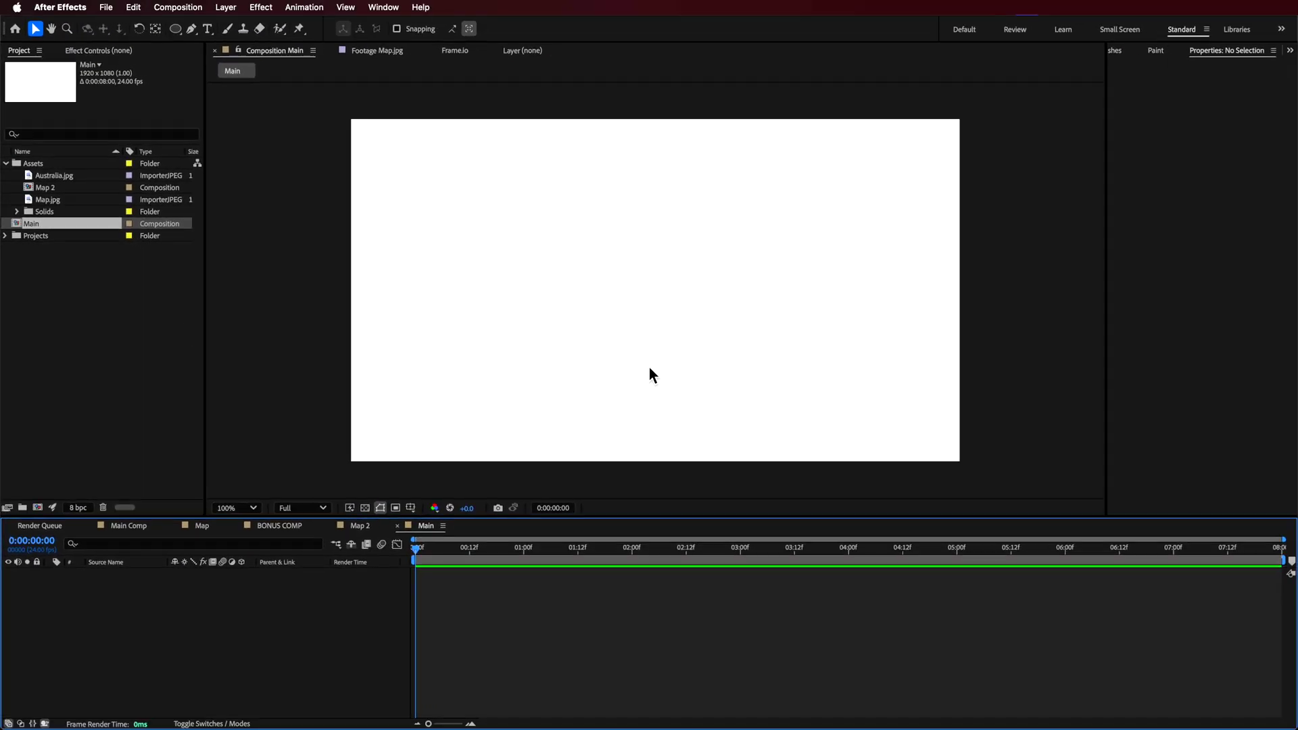
Add the Map 2 composition to Main and scale it proportionally to 33.8% so the map fills the frame.
drag(44, 188, 95, 628)
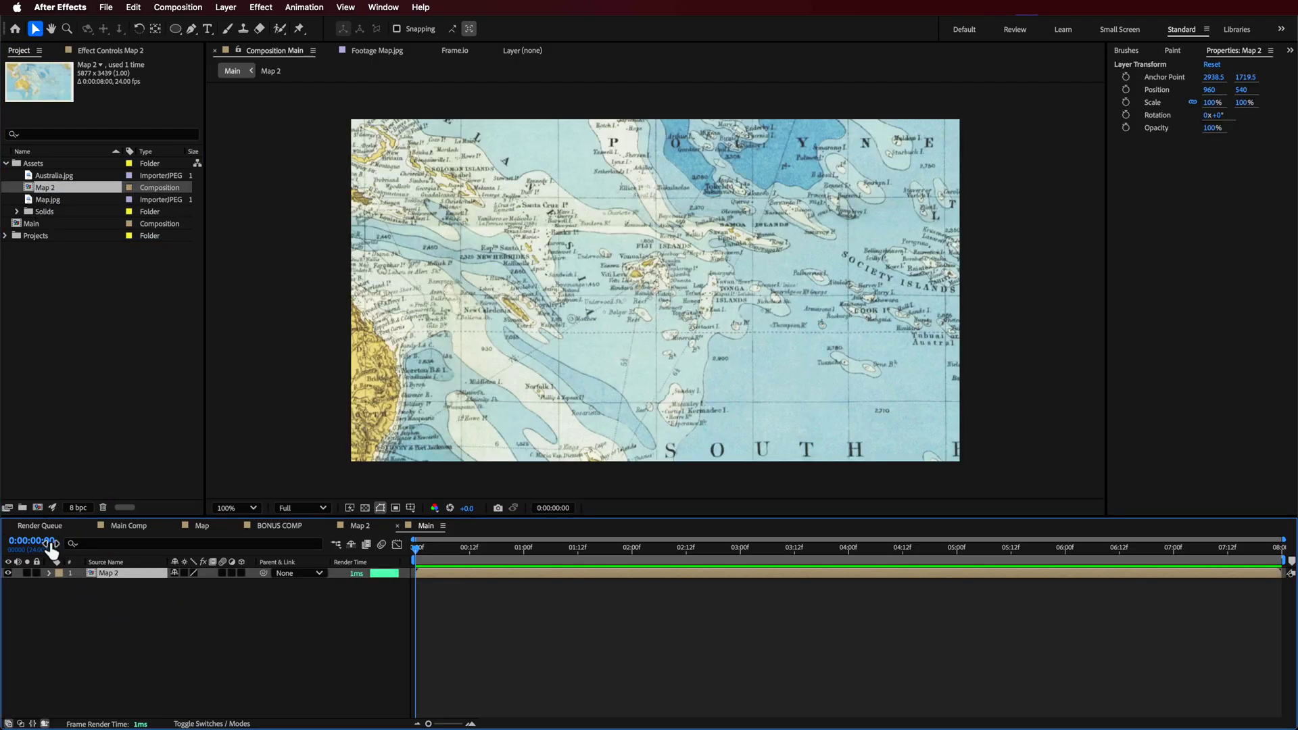
key(comma)
key(comma)
key(comma)
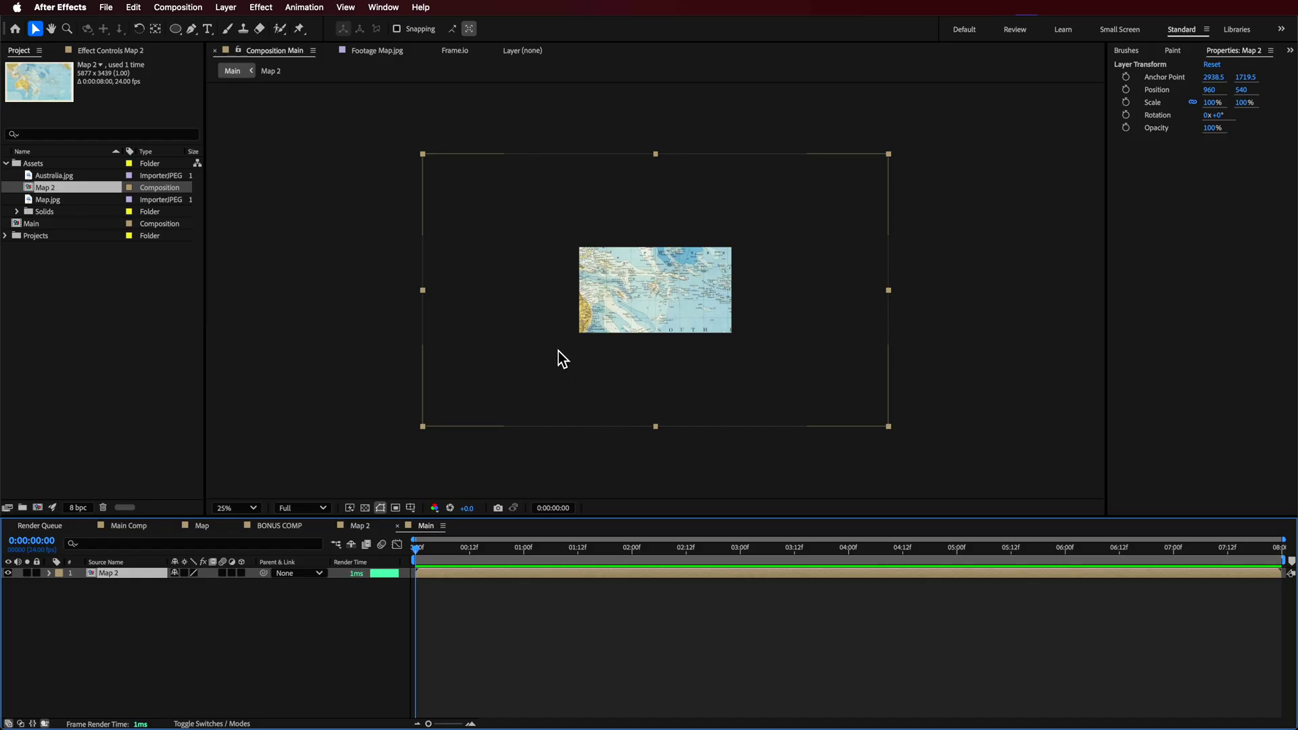
drag(425, 292, 581, 292)
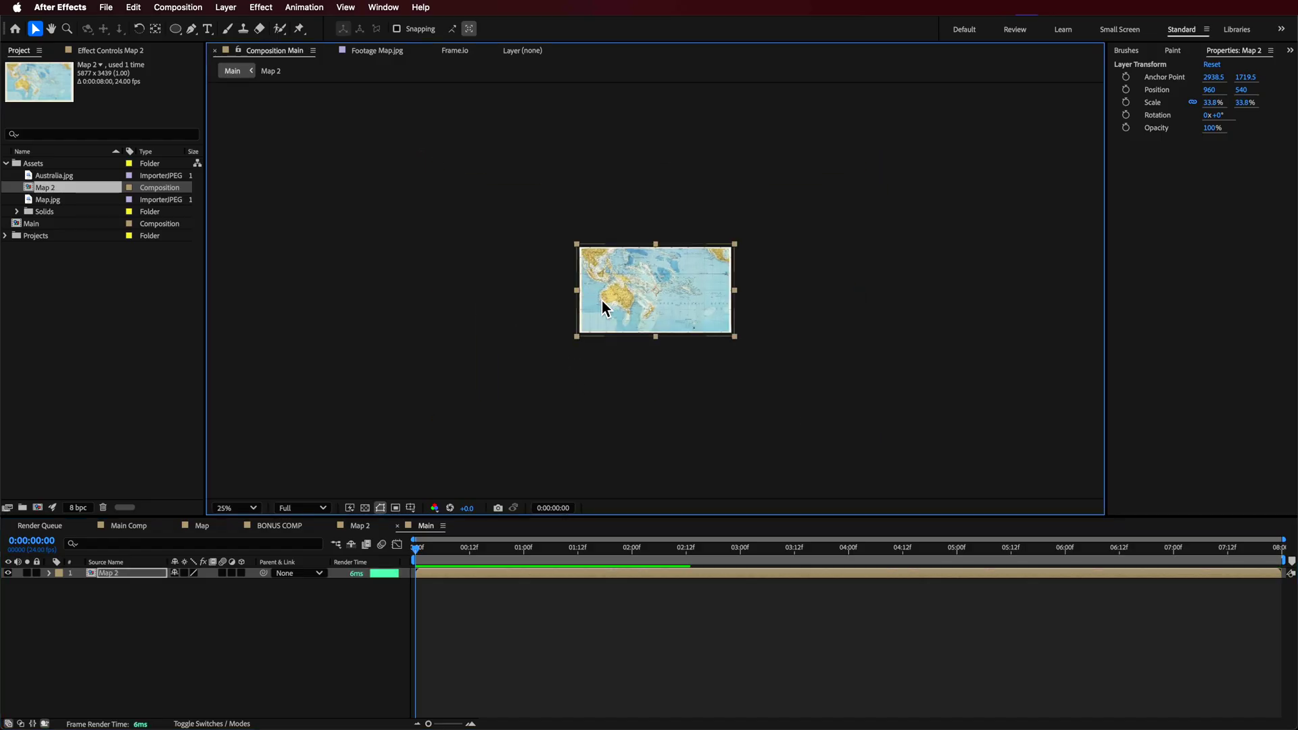
key(period)
right_click(602, 302)
click(562, 299)
key(period)
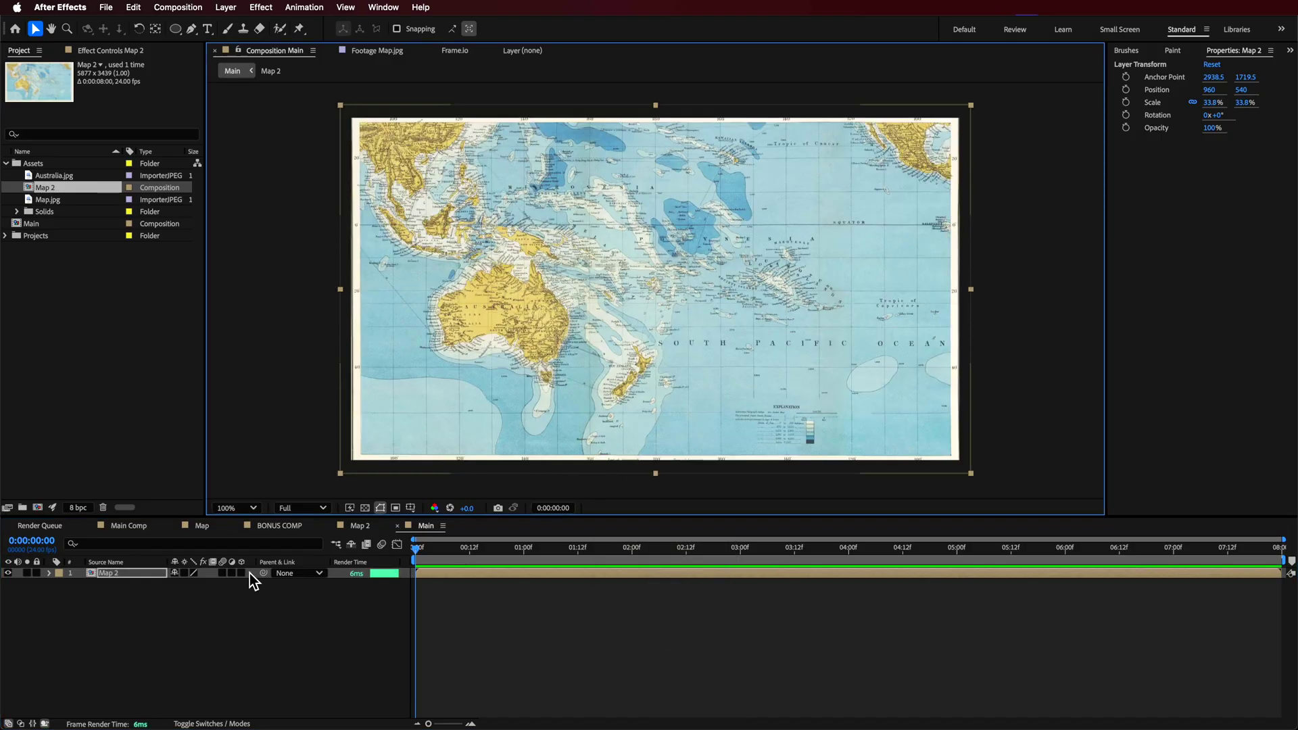
Make the Map 2 layer 3D and turn on Collapse Transformations for it in the Main composition.
click(243, 574)
click(184, 574)
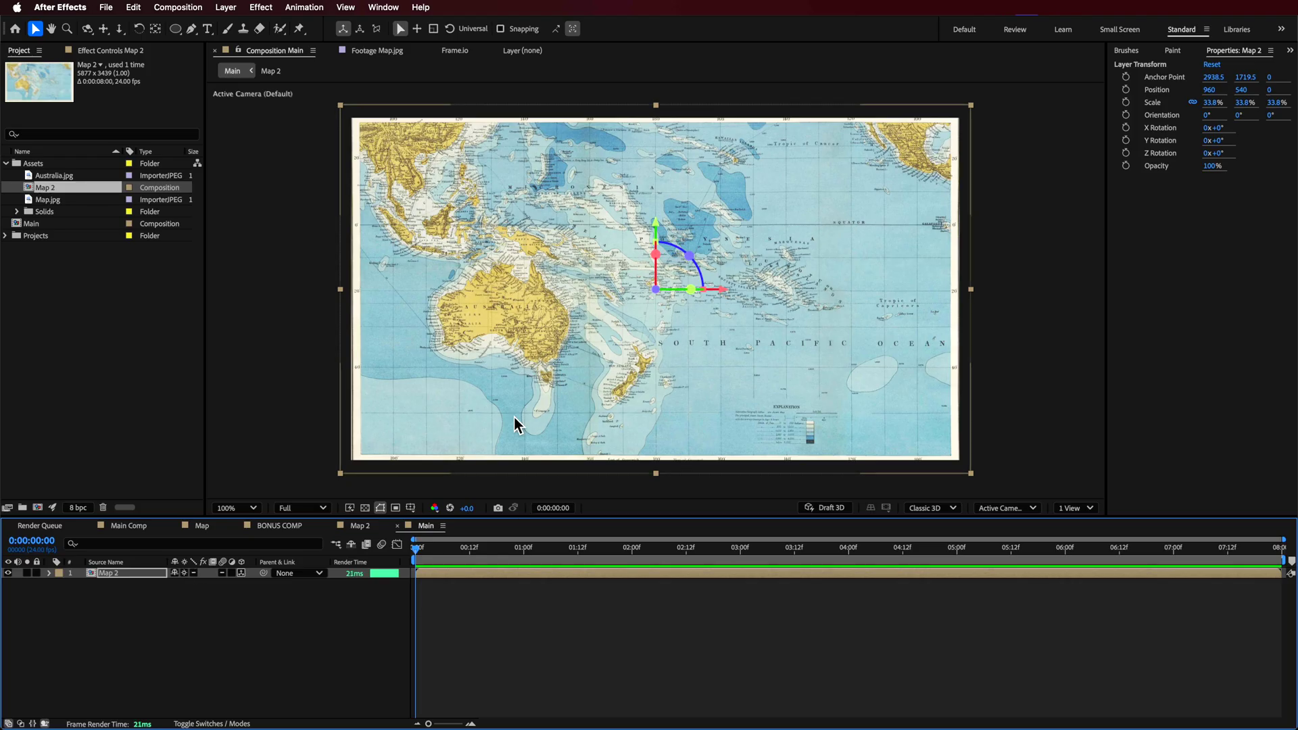
click(234, 652)
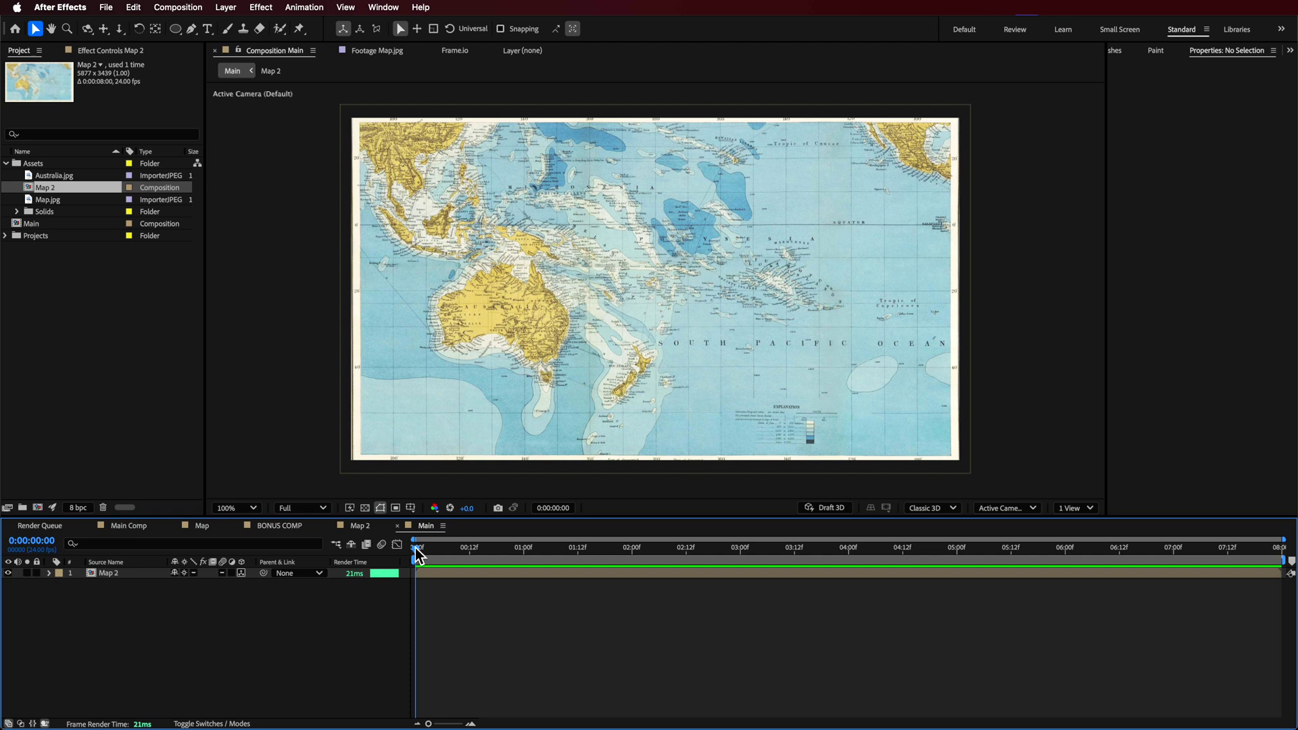
In the Map 2 composition, start a Pen tool path on a new shape layer from Queensland's northern tip along the Gulf of Carpentaria coast.
click(360, 527)
click(125, 649)
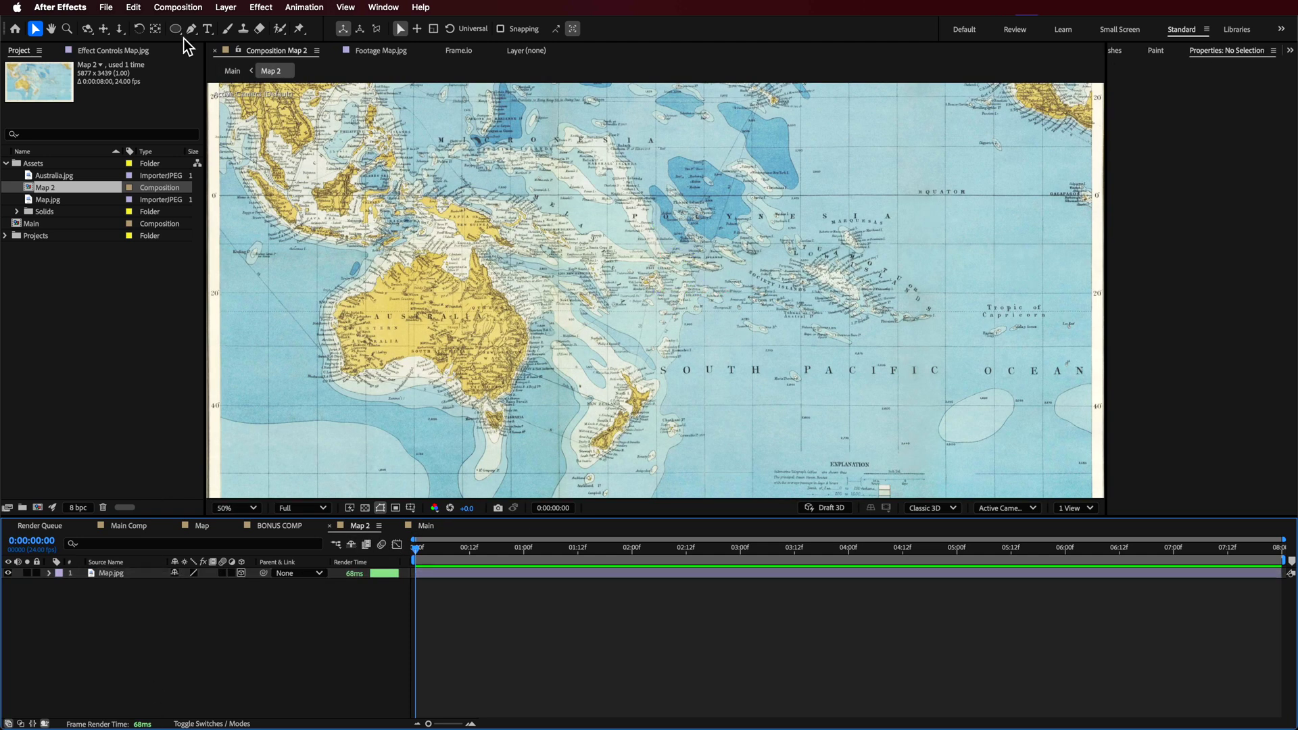
click(191, 28)
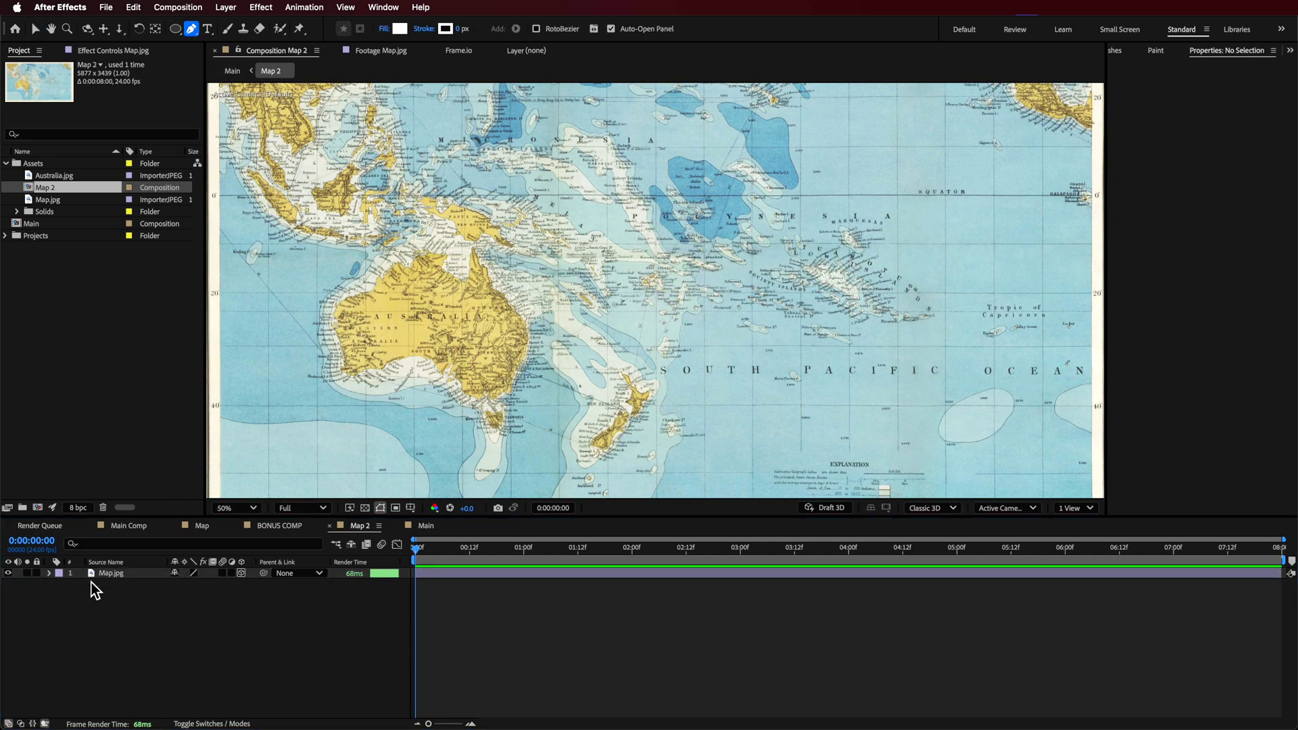
click(90, 601)
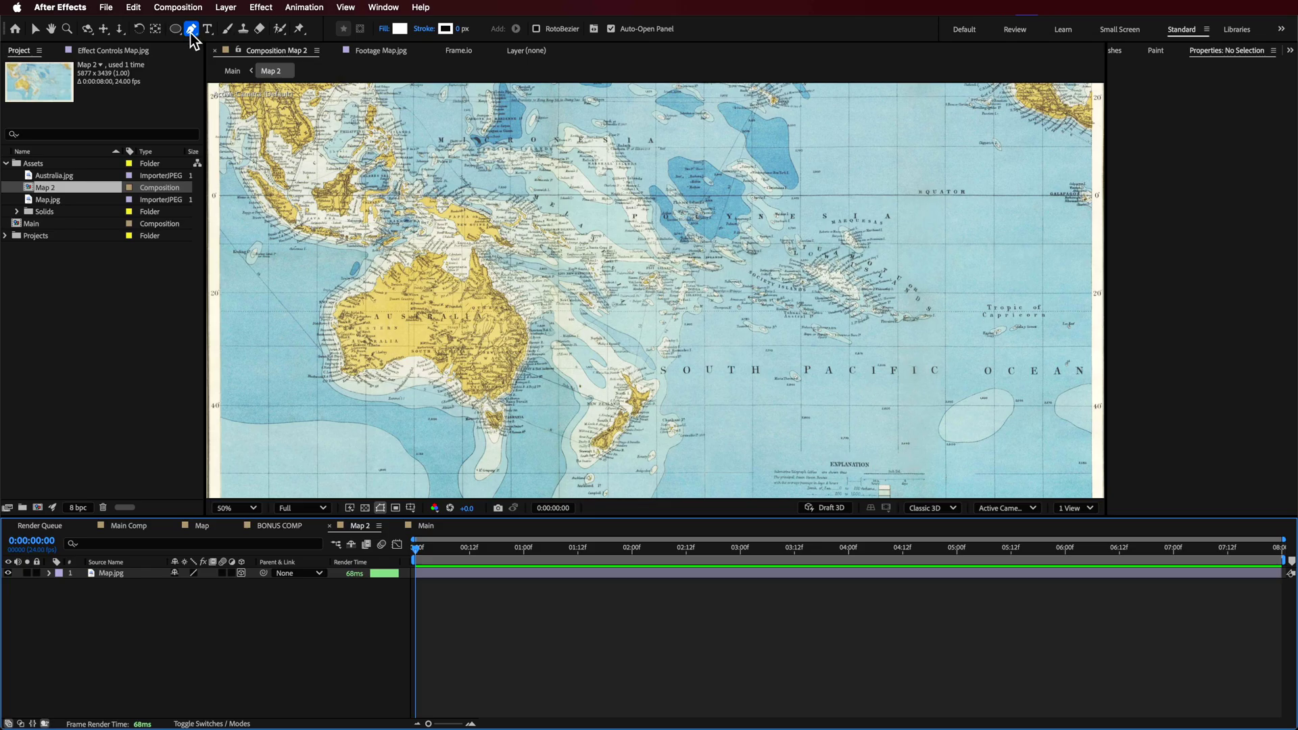
key(period)
drag(353, 348, 673, 342)
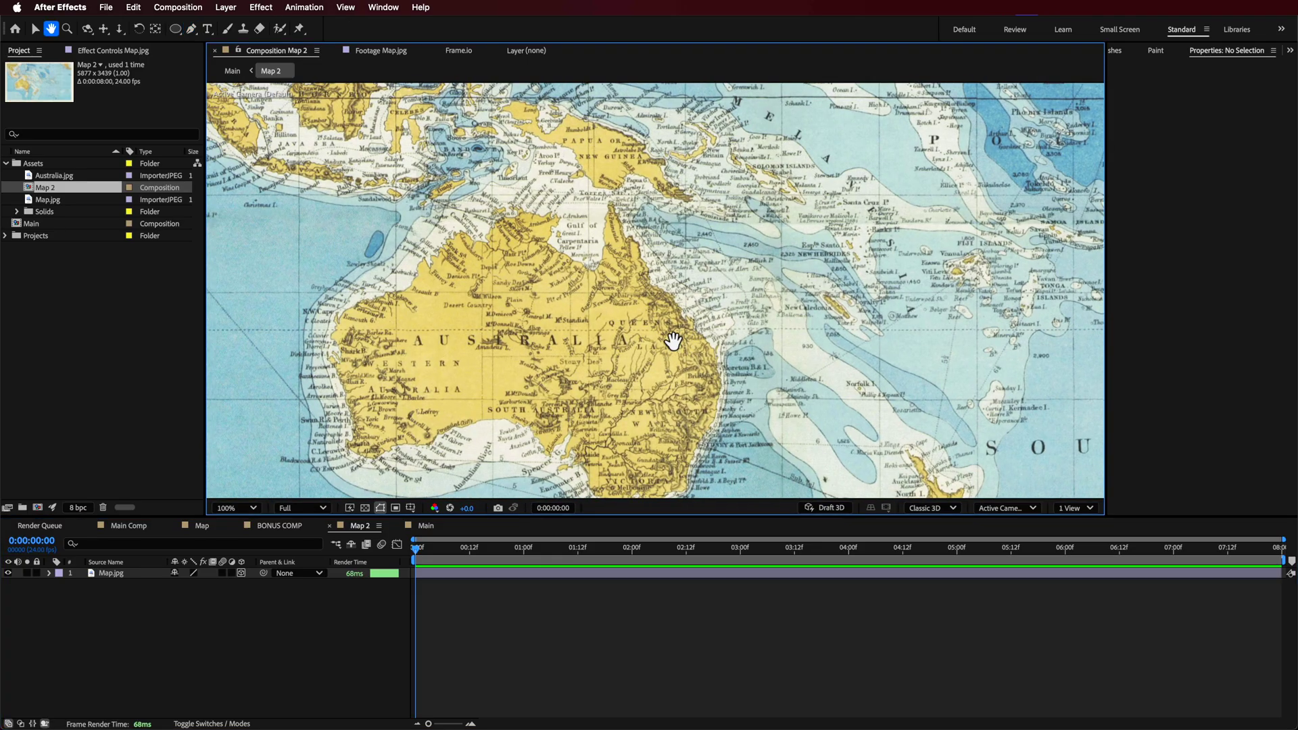
click(611, 202)
drag(606, 217, 605, 224)
drag(605, 245, 602, 251)
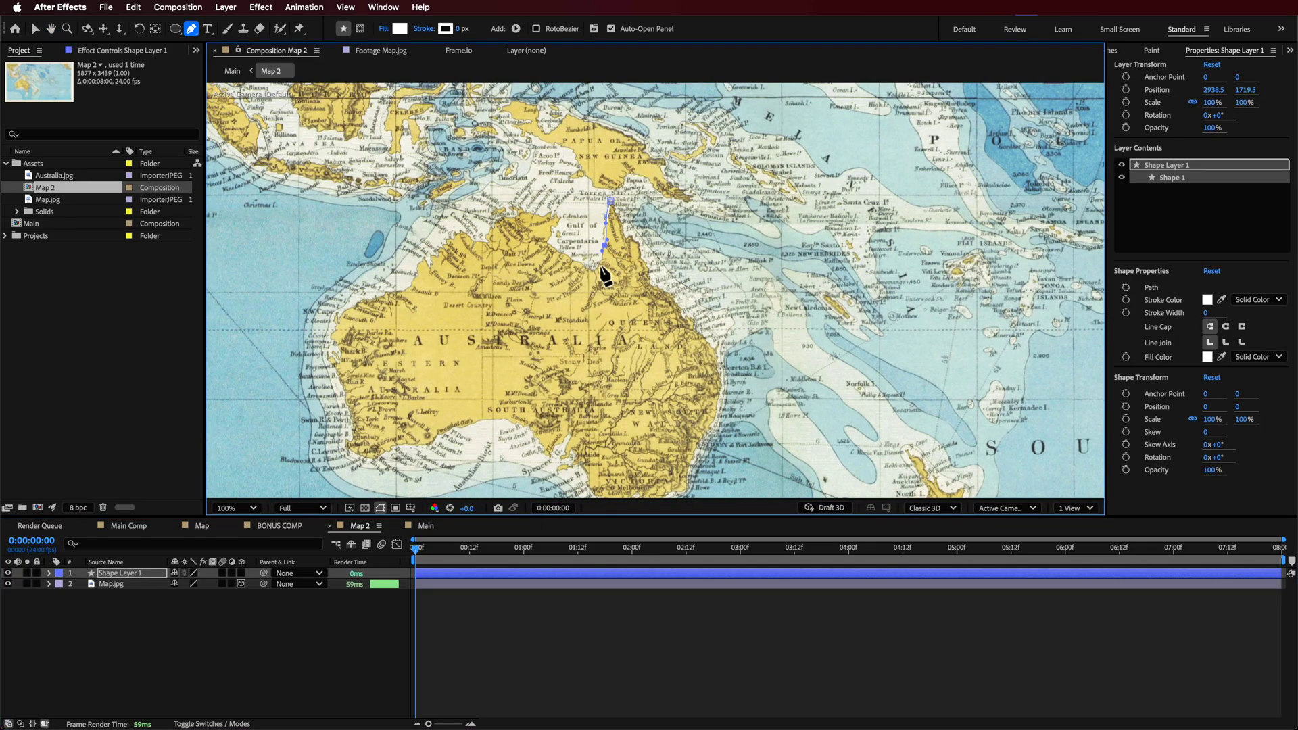
click(573, 258)
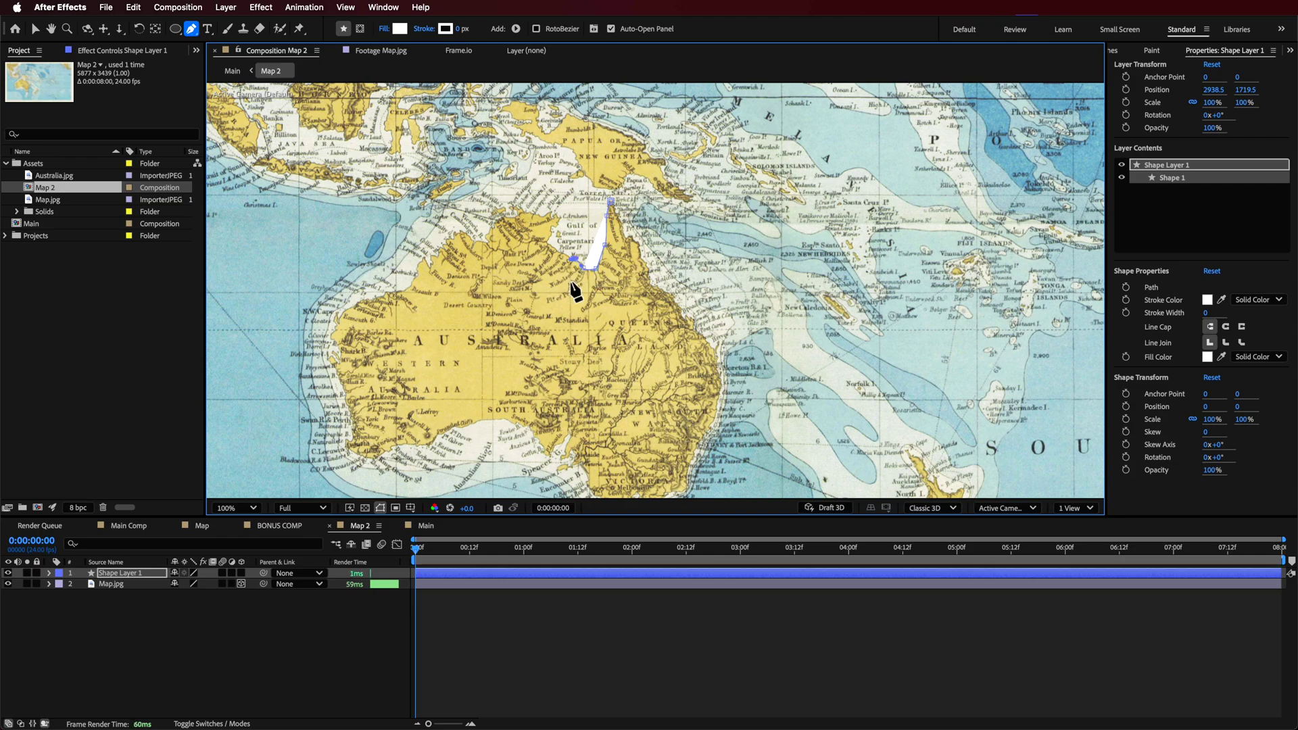
Continue the path down Queensland's western border and across its southern border towards the east coast.
click(570, 355)
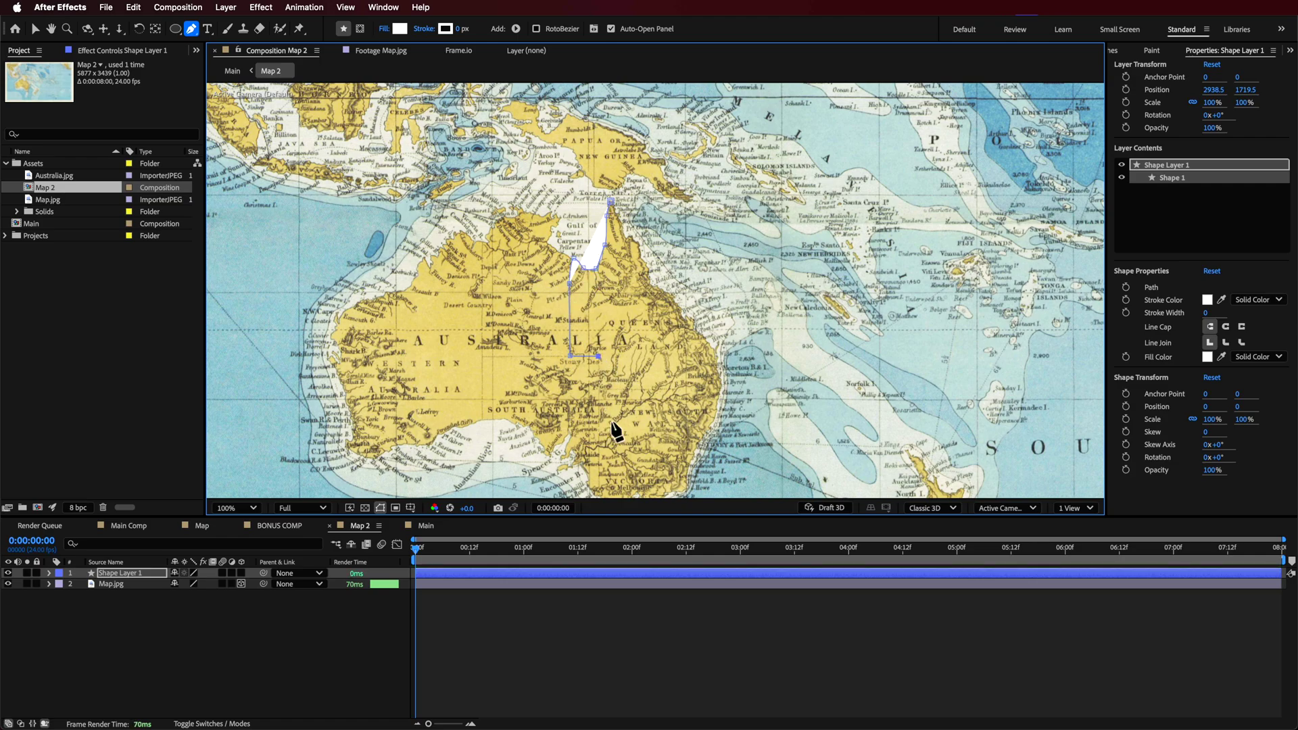
click(600, 387)
click(677, 389)
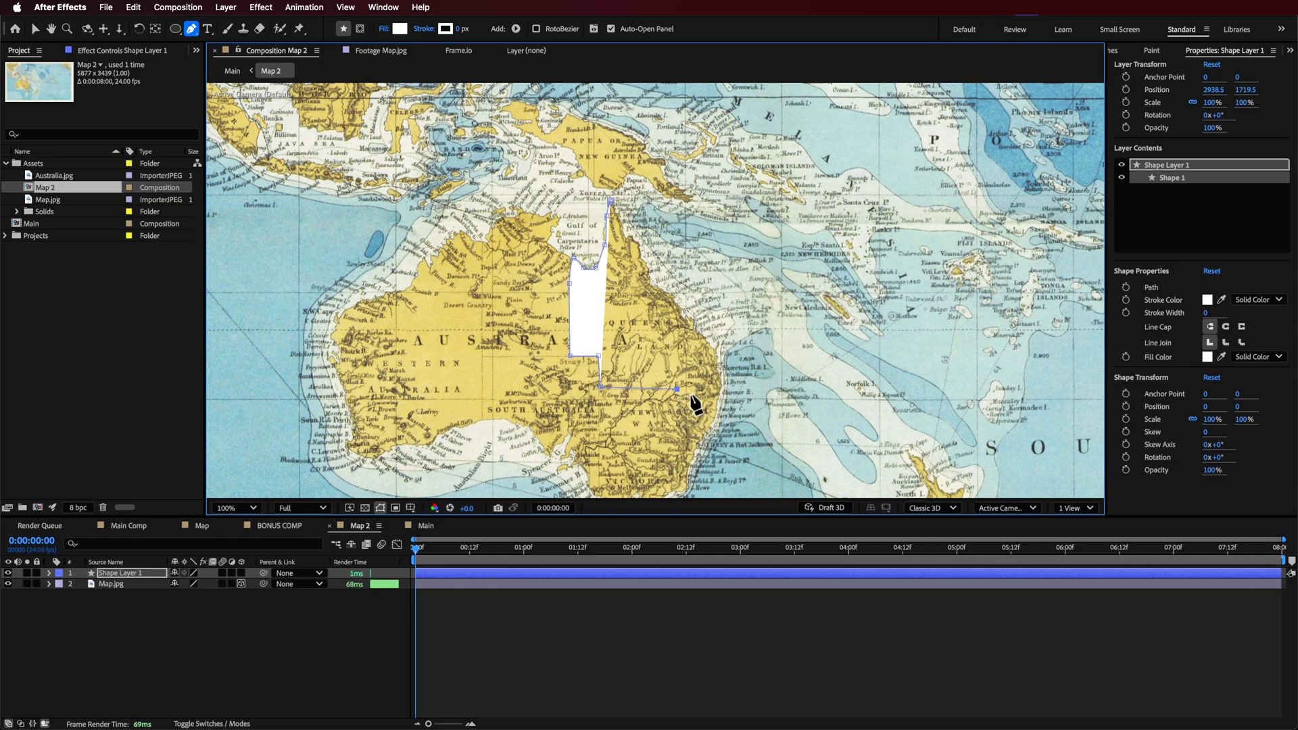
drag(692, 392, 701, 400)
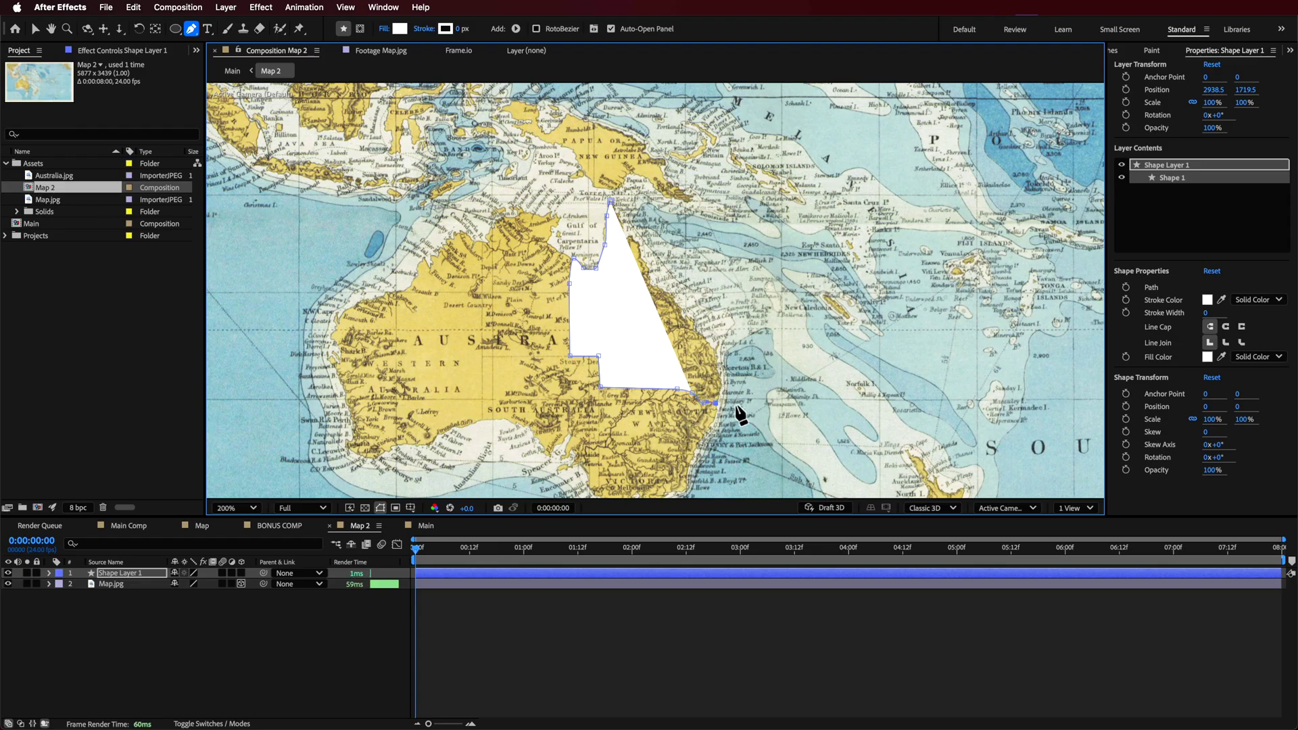
Trace Queensland's southeastern coastline northward from the southern border with closely spaced path points.
key(.)
click(623, 264)
click(617, 240)
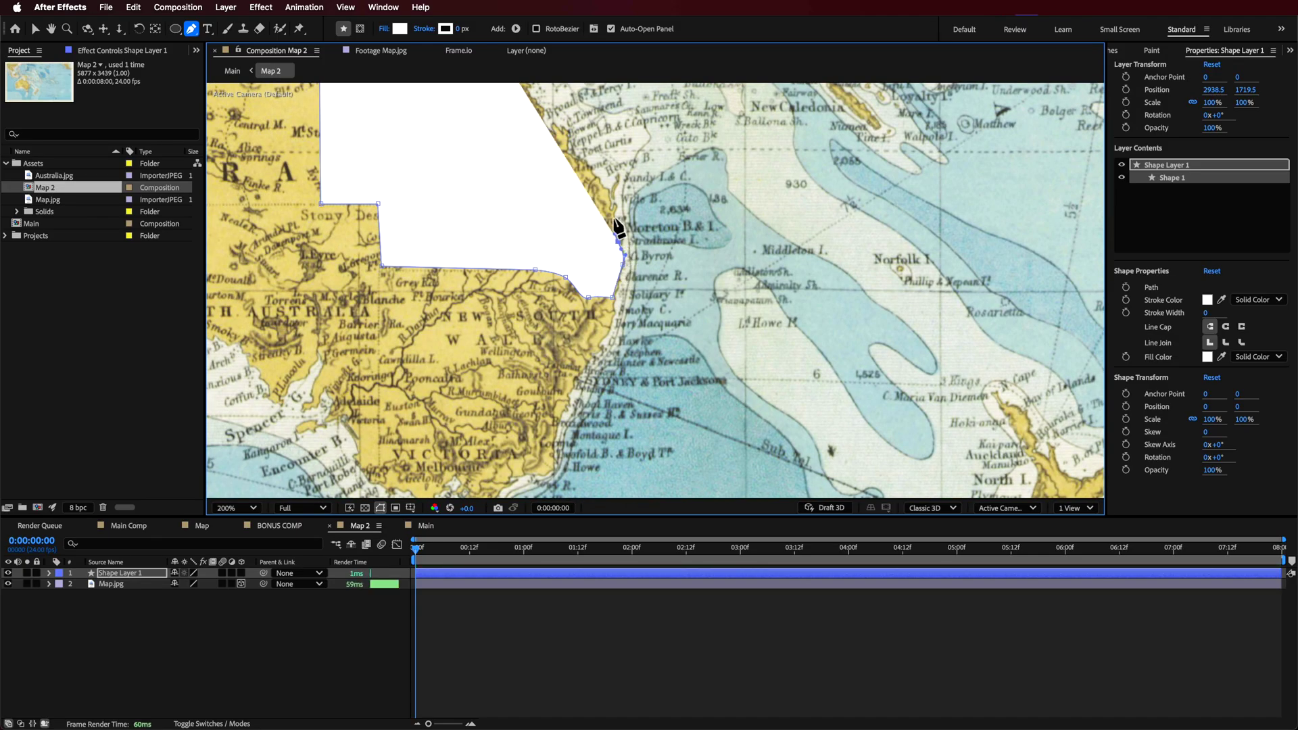
click(613, 217)
click(611, 192)
click(596, 177)
click(589, 167)
click(580, 149)
click(573, 144)
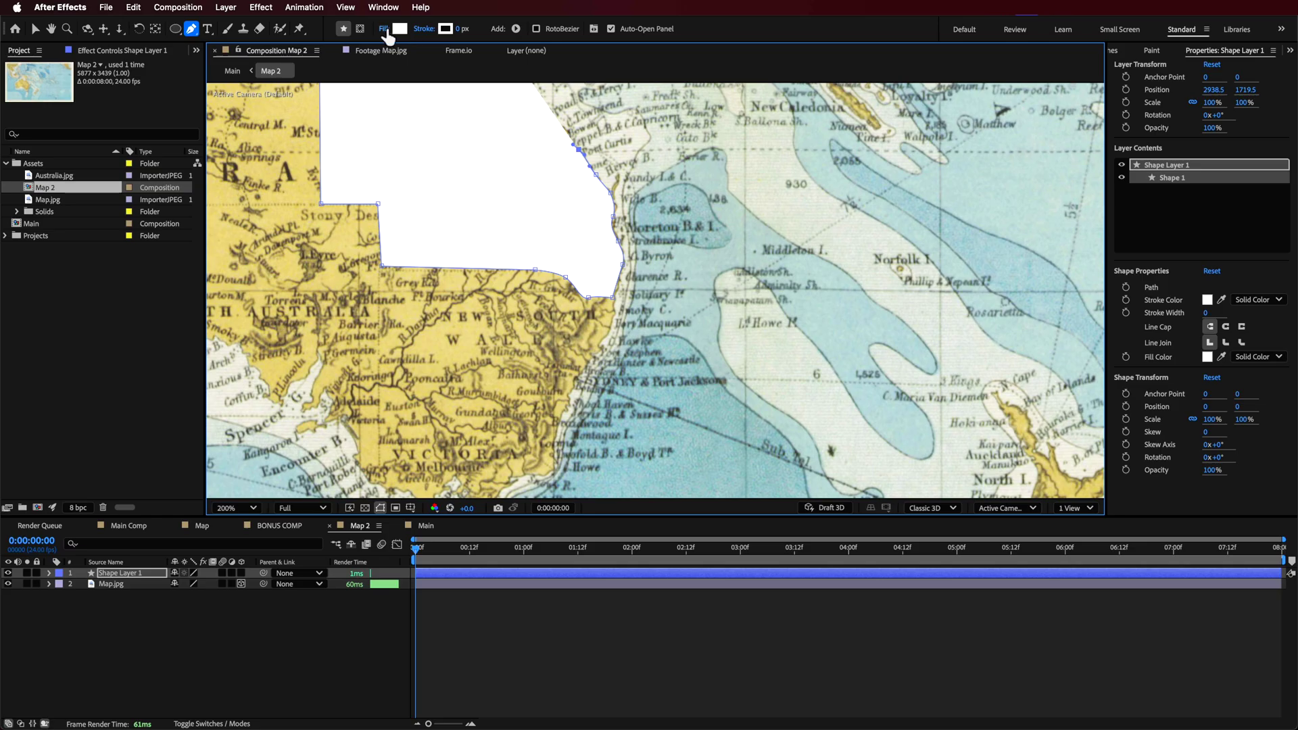
Set the shape's fill to None.
click(384, 29)
click(582, 342)
key(Return)
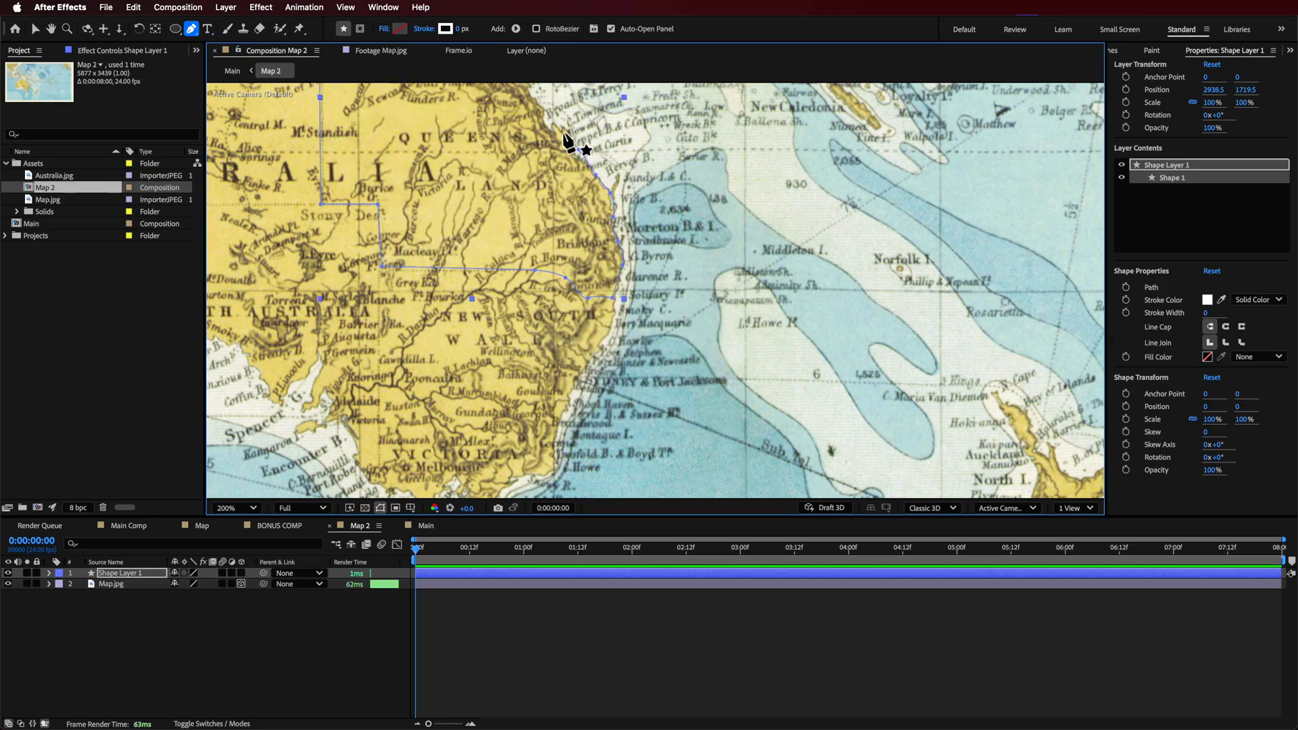
Continue tracing Queensland's east coast northward to its northern tip and close the path at its starting point.
drag(564, 129, 543, 110)
key(space)
drag(624, 219, 729, 456)
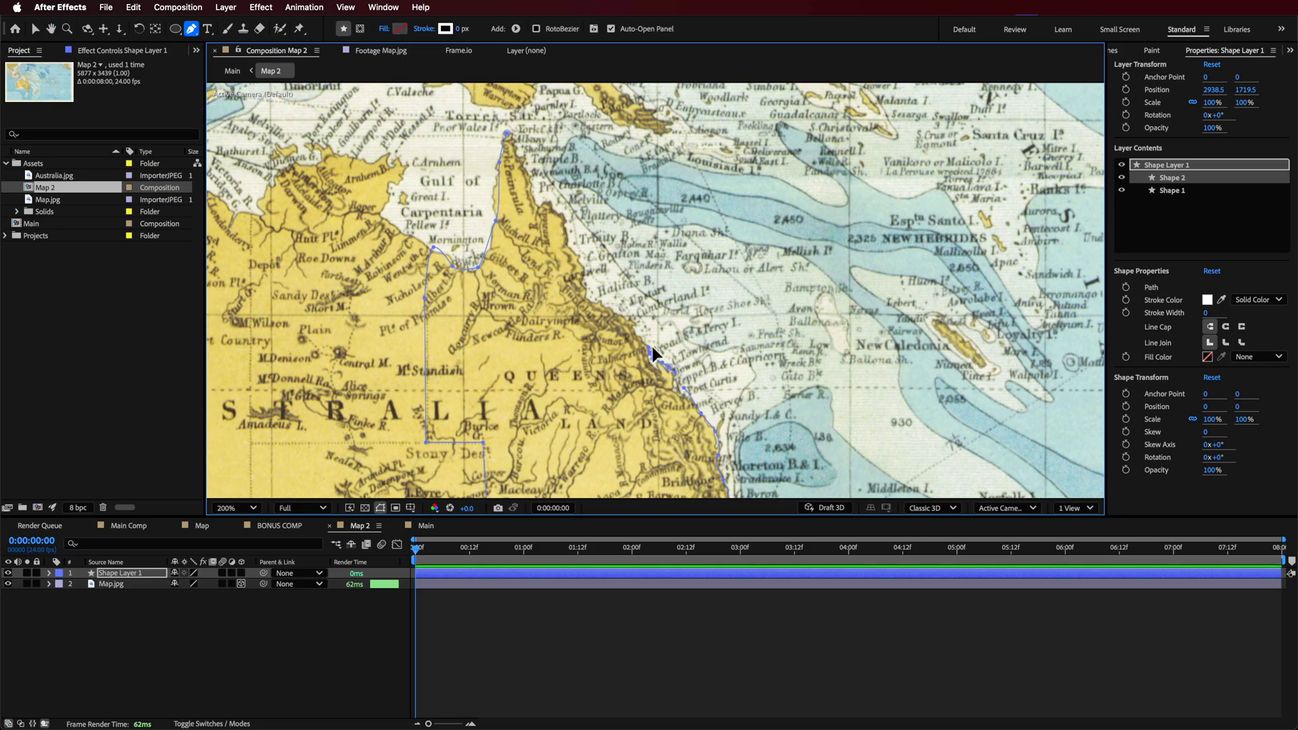
click(629, 317)
click(601, 306)
click(589, 296)
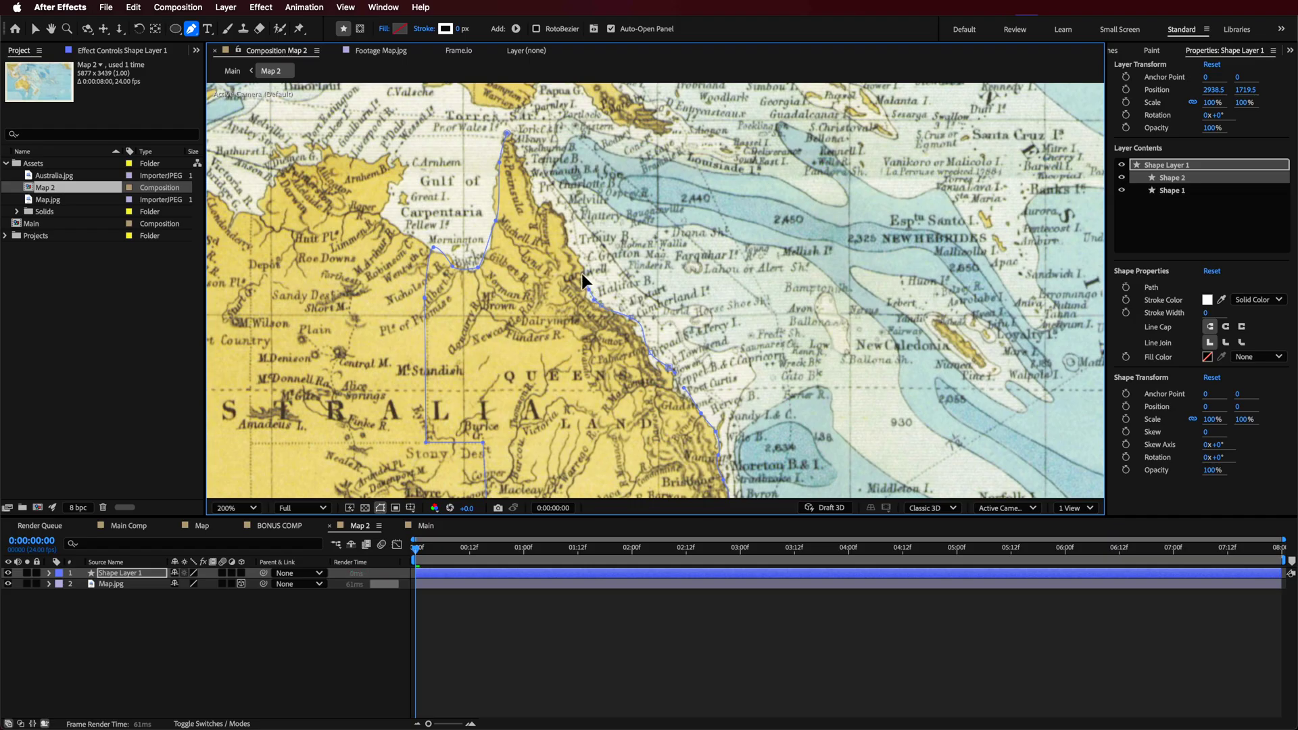
click(585, 282)
click(581, 267)
drag(560, 212, 543, 204)
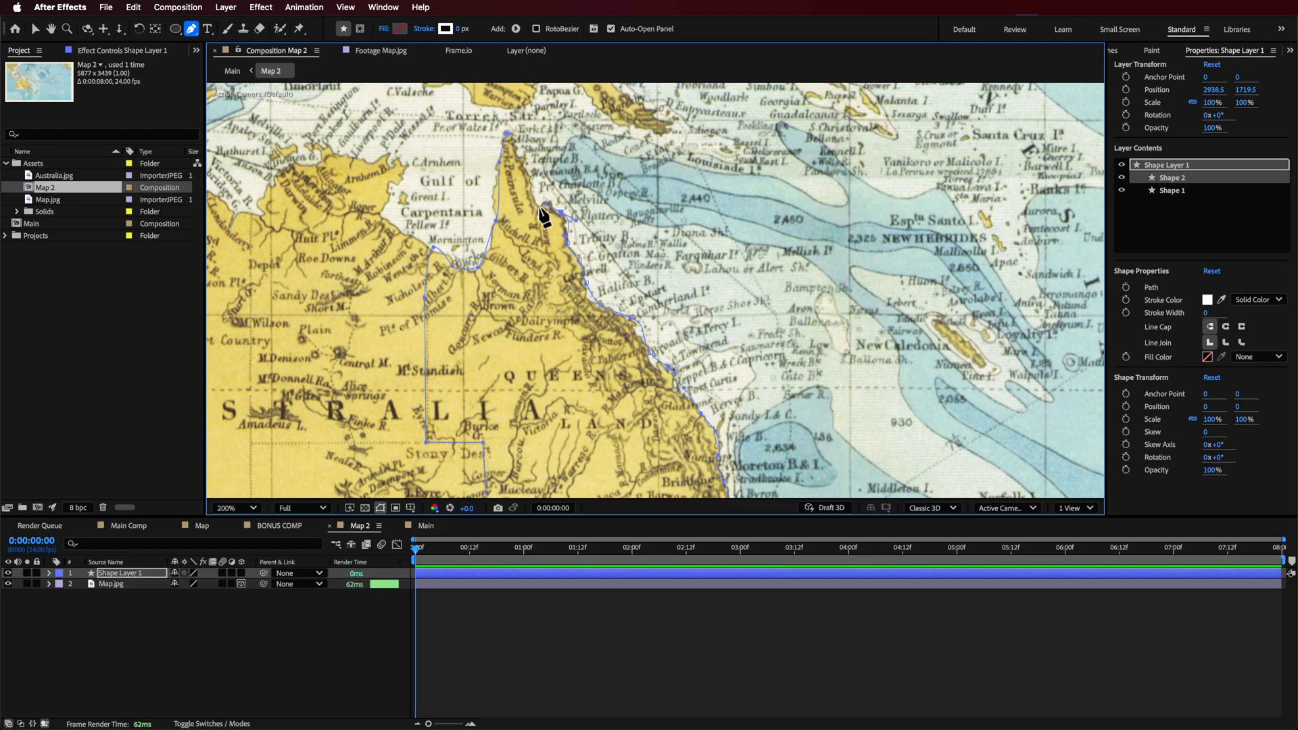
click(539, 205)
drag(519, 156, 516, 150)
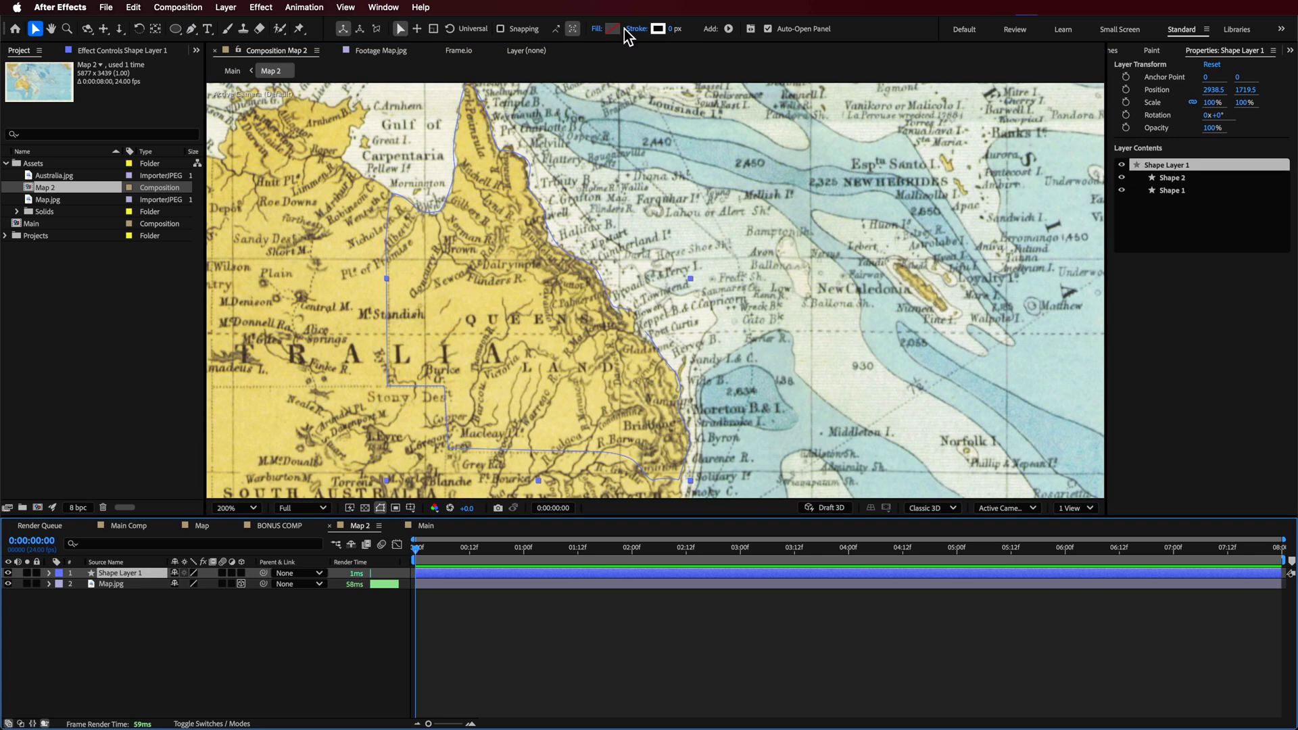
Give the traced Queensland shape a solid bright orange-red fill.
click(613, 29)
drag(635, 409, 456, 300)
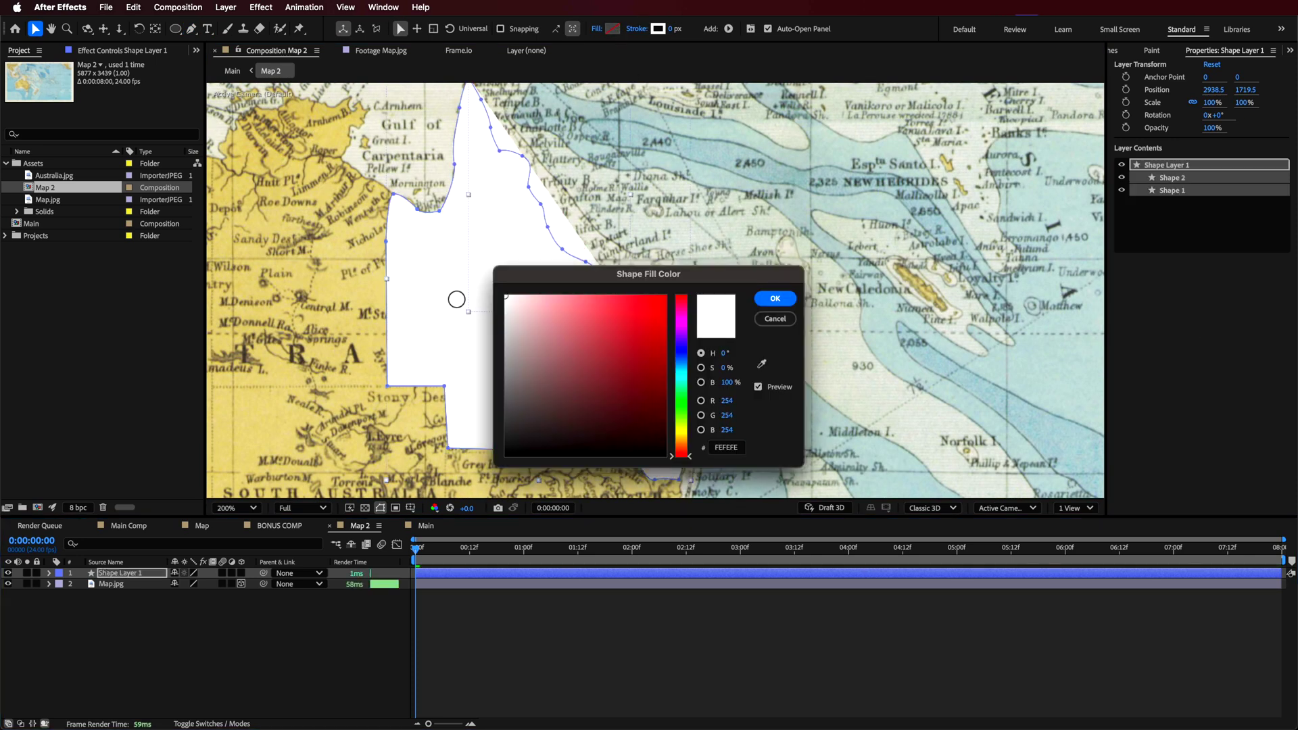
click(775, 298)
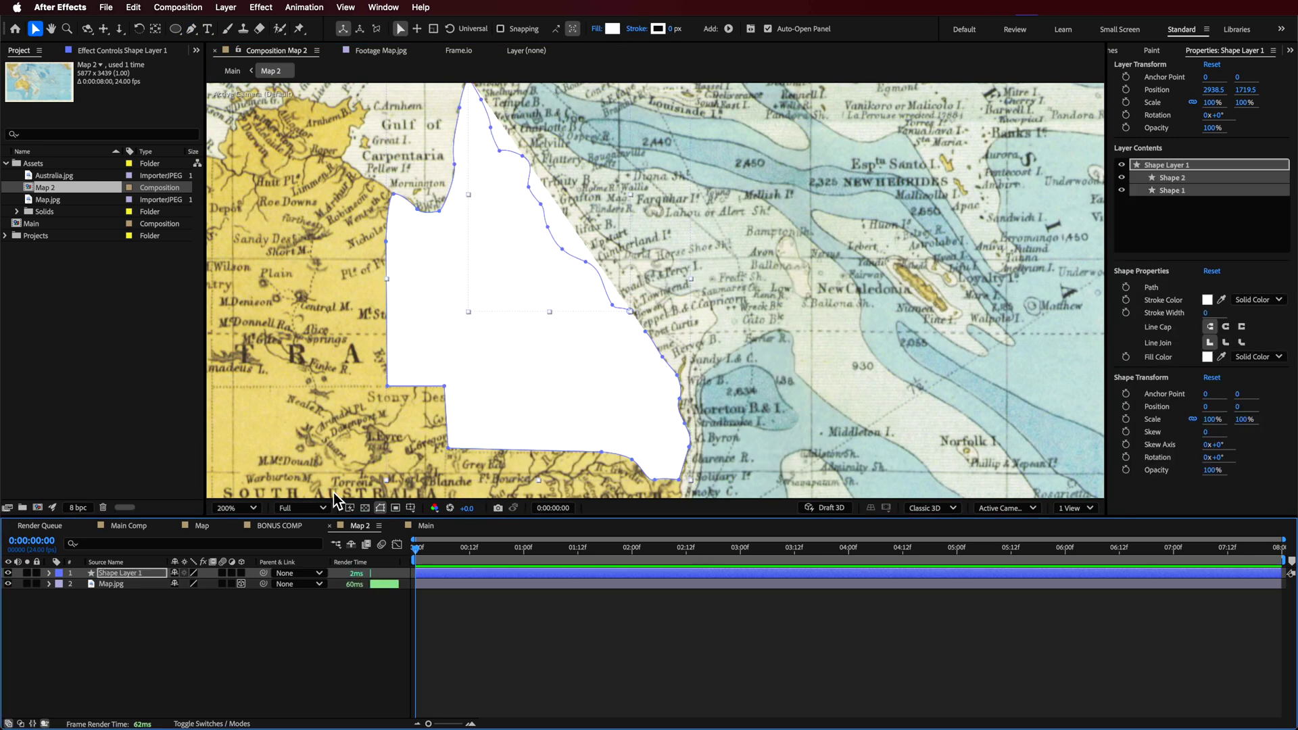
click(613, 29)
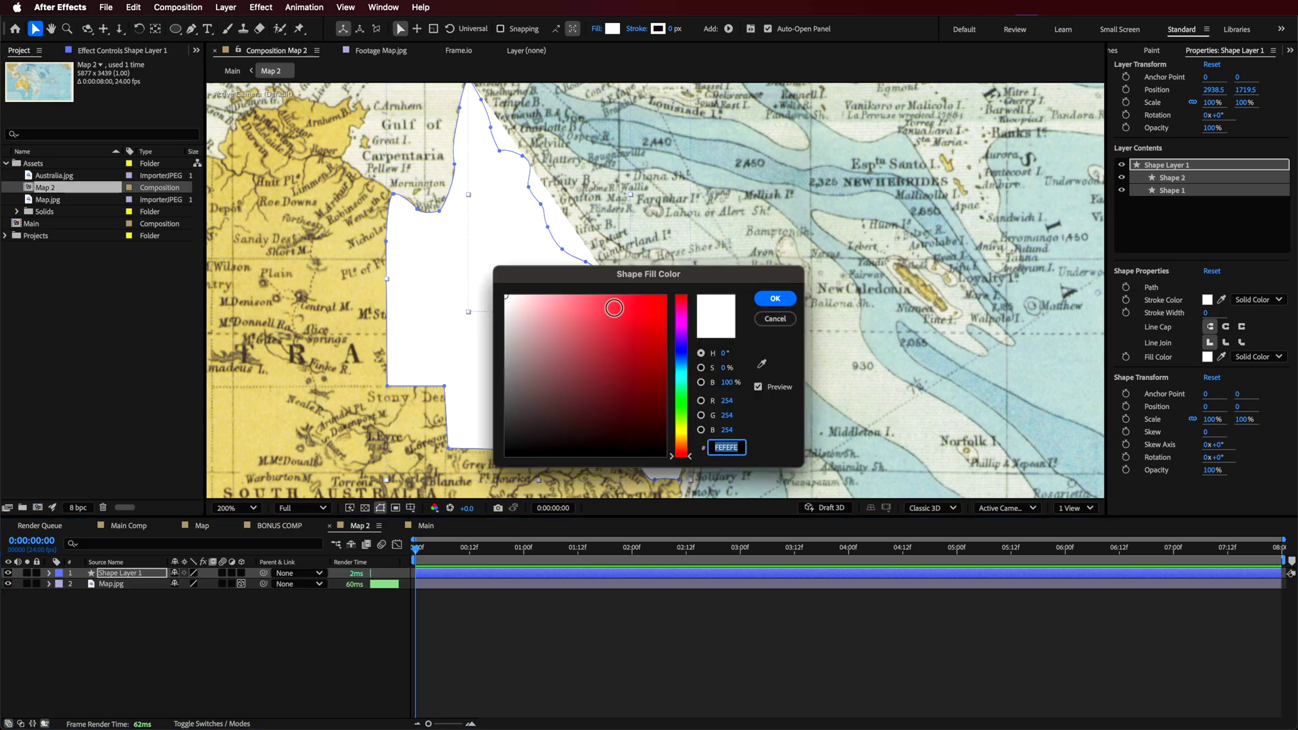
drag(684, 410, 691, 455)
drag(662, 386, 666, 295)
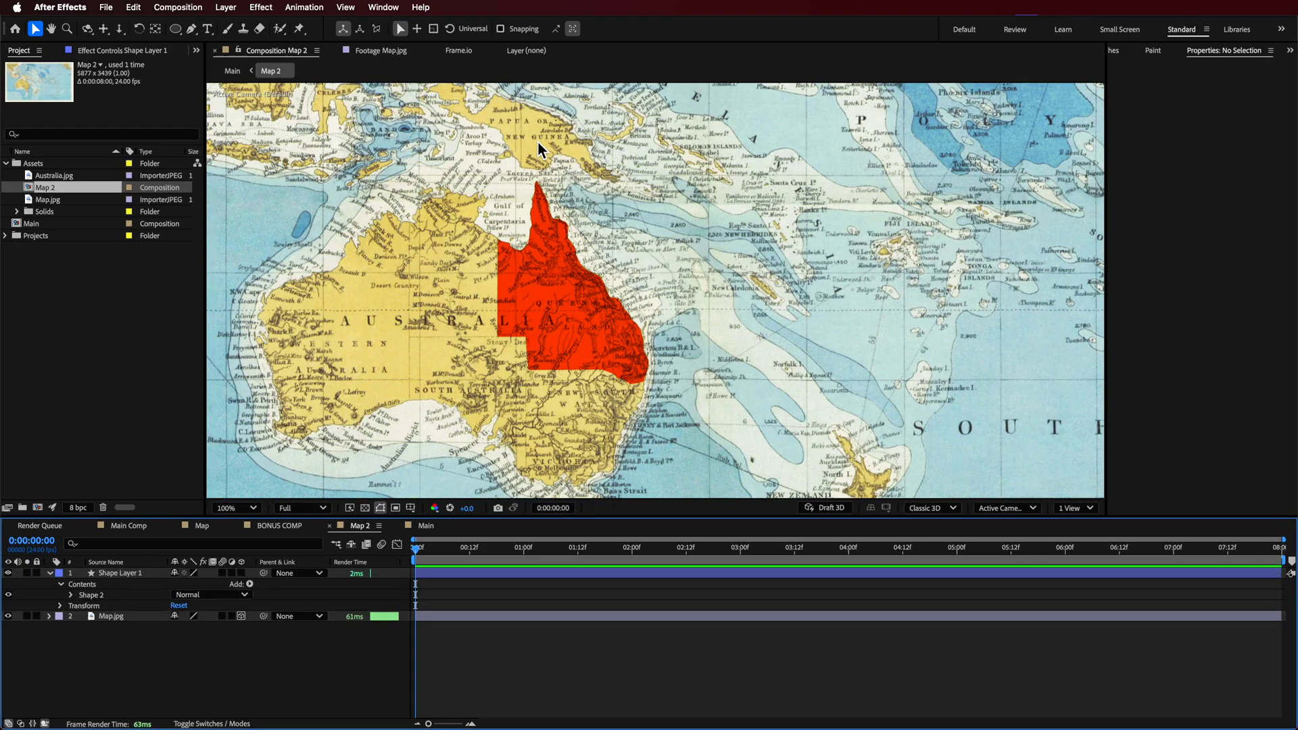
click(141, 573)
click(542, 670)
drag(416, 550, 379, 572)
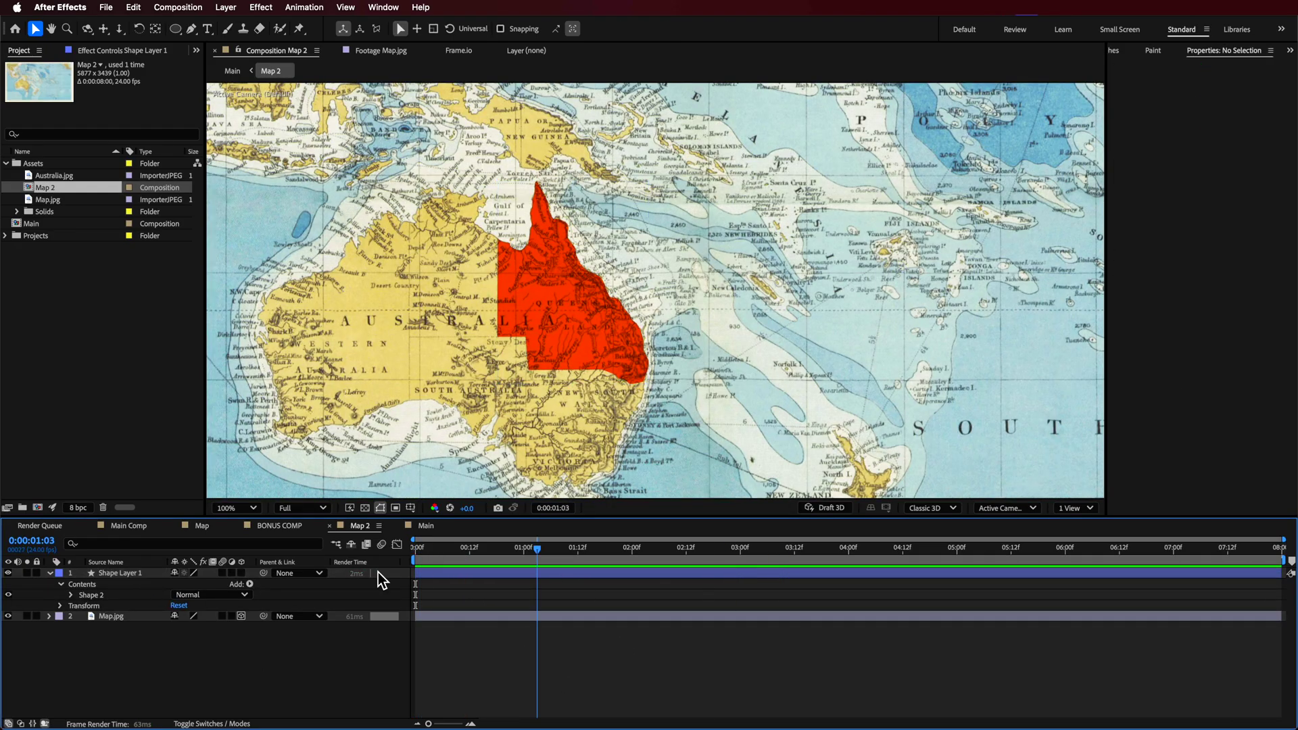
key(Home)
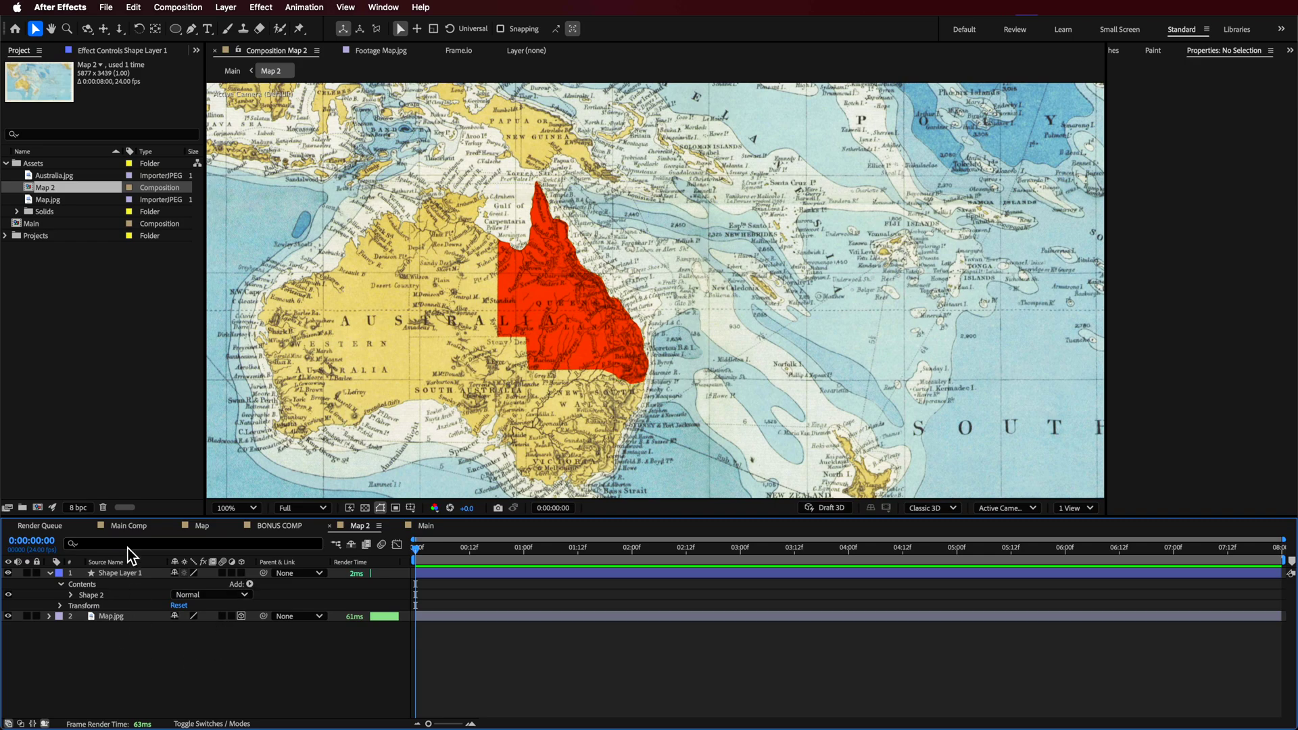
With the Pen tool active and no layer selected, set the fill to None and the stroke width to 10 px.
click(191, 29)
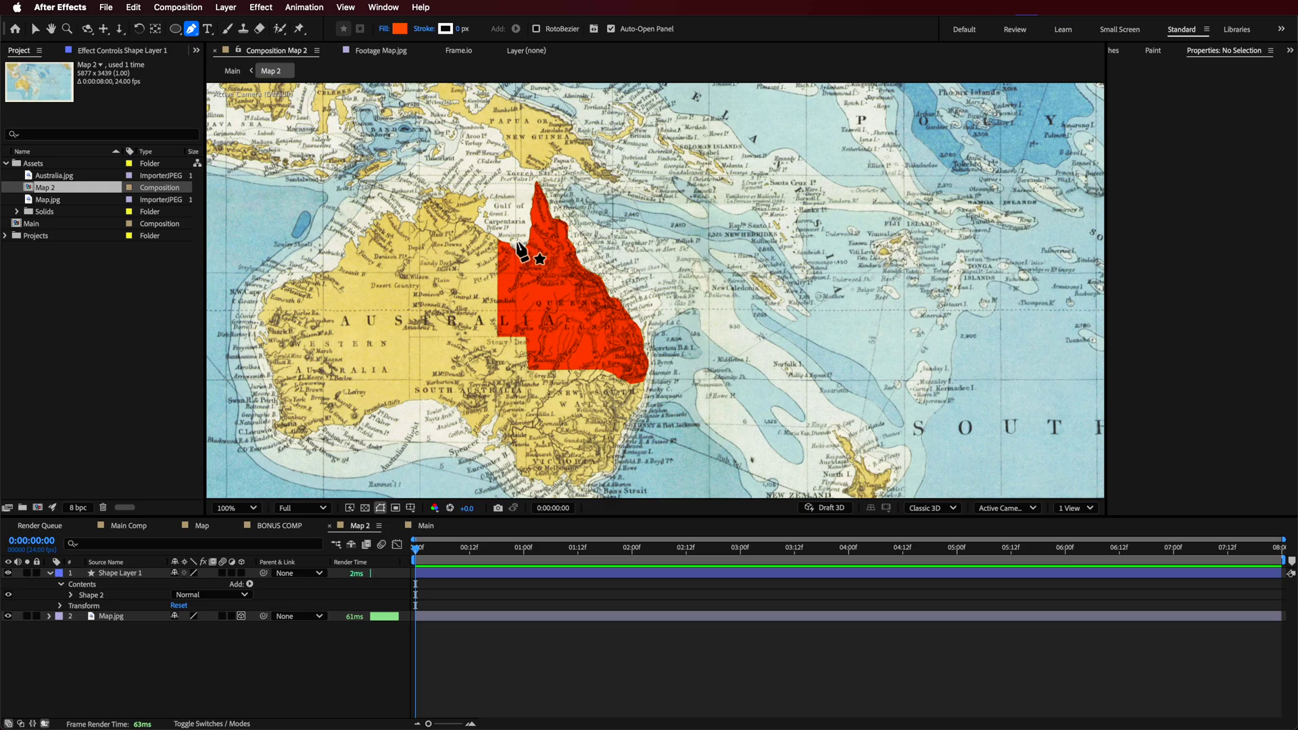
key(period)
key(space)
drag(467, 165, 651, 282)
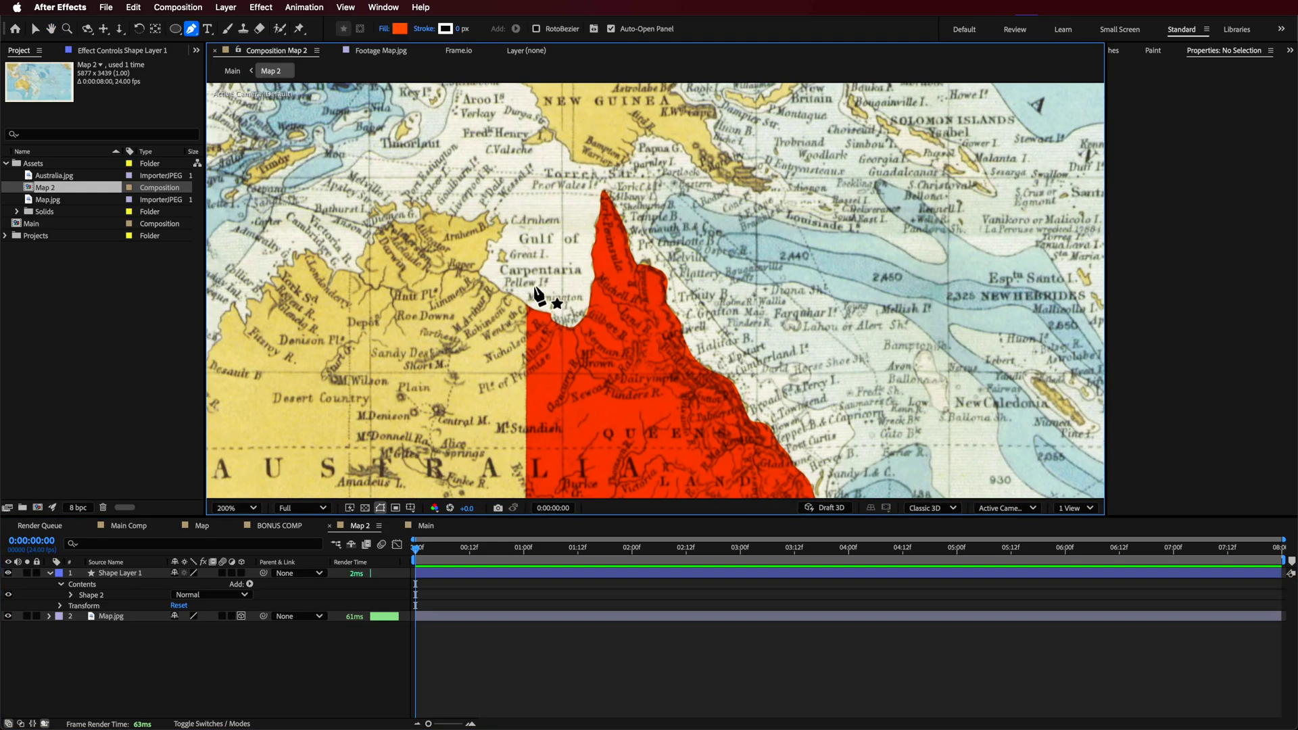
click(400, 29)
click(775, 319)
click(384, 29)
click(582, 342)
click(706, 410)
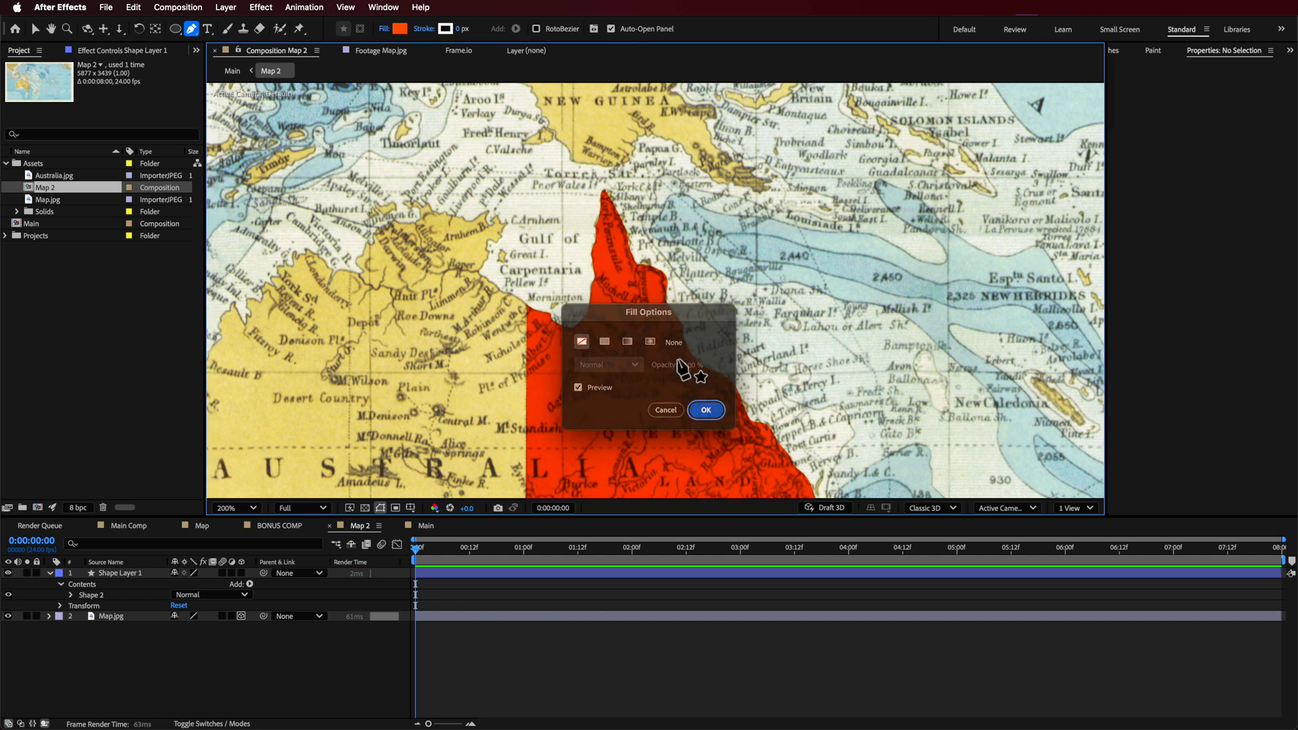
Set the stroke for the new shape to a solid orange colour.
click(439, 28)
click(666, 410)
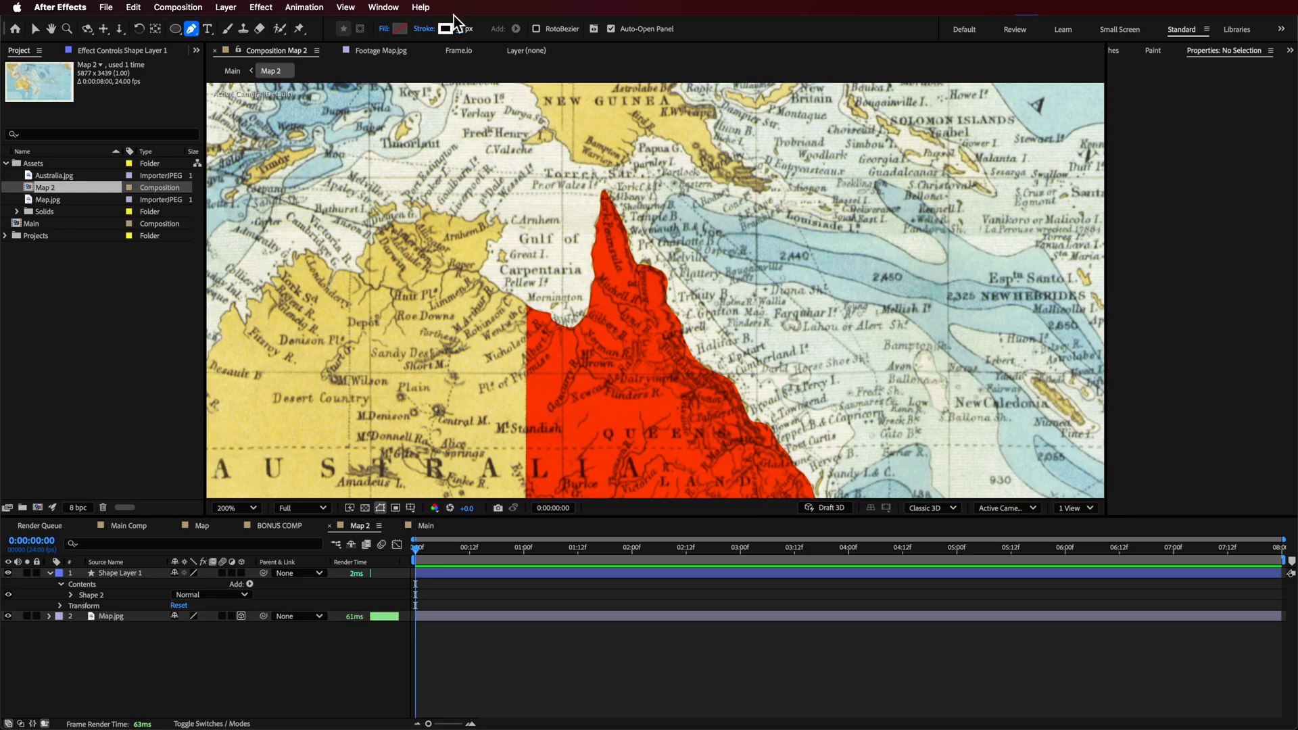
click(446, 29)
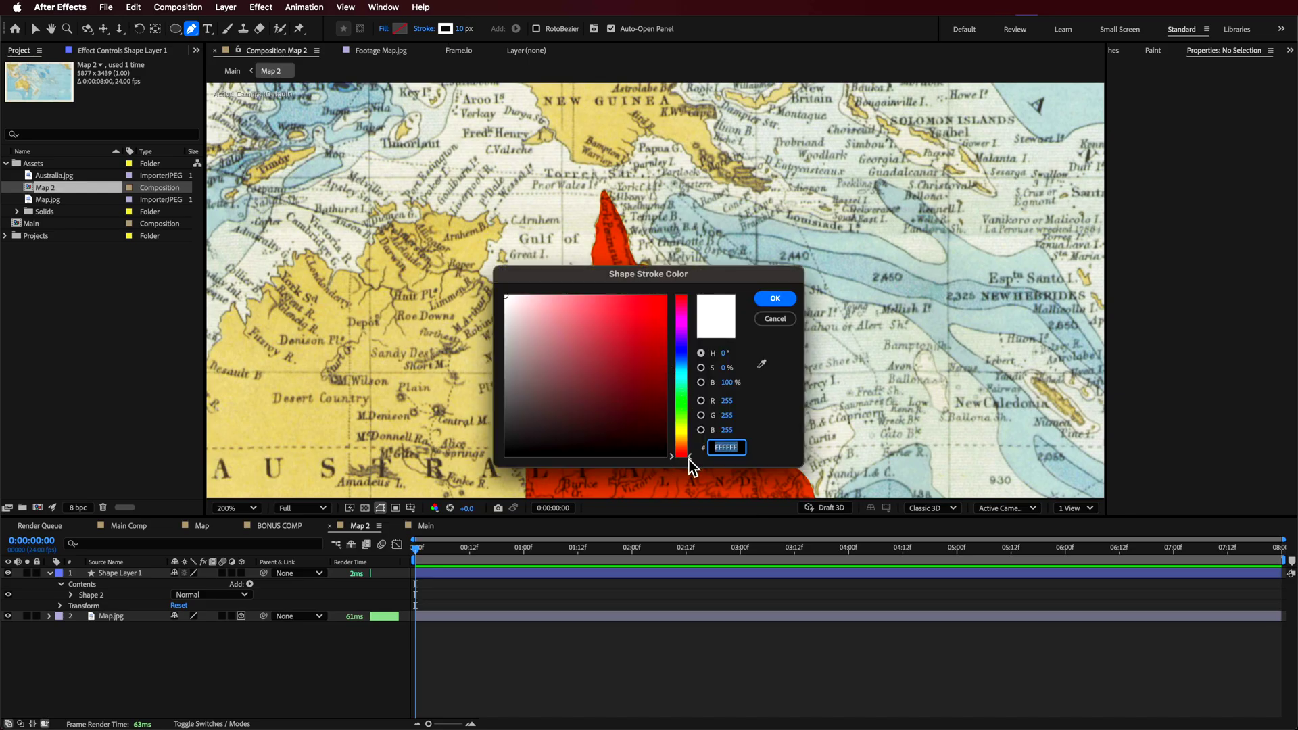
drag(689, 457, 691, 447)
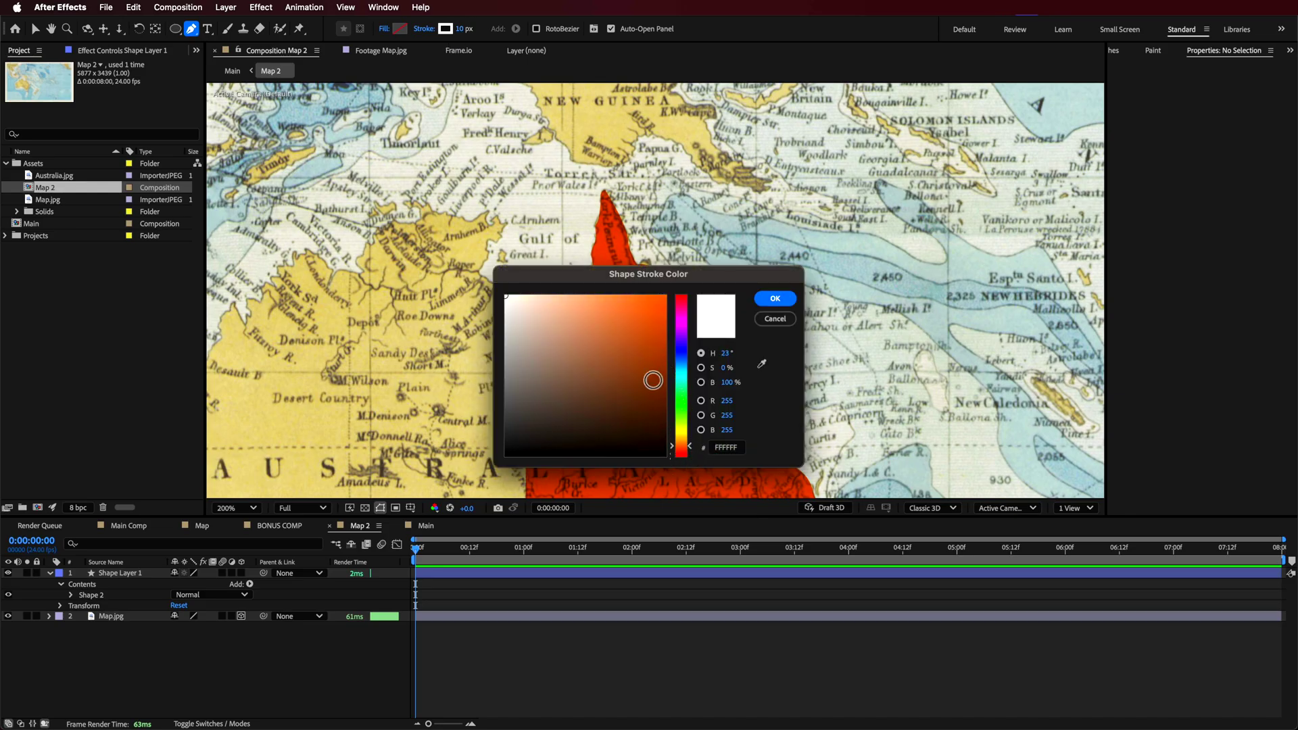
click(774, 298)
Draw a curved route on a new shape layer from the Gulf of Carpentaria around Queensland's northern tip and down the east coast.
click(563, 307)
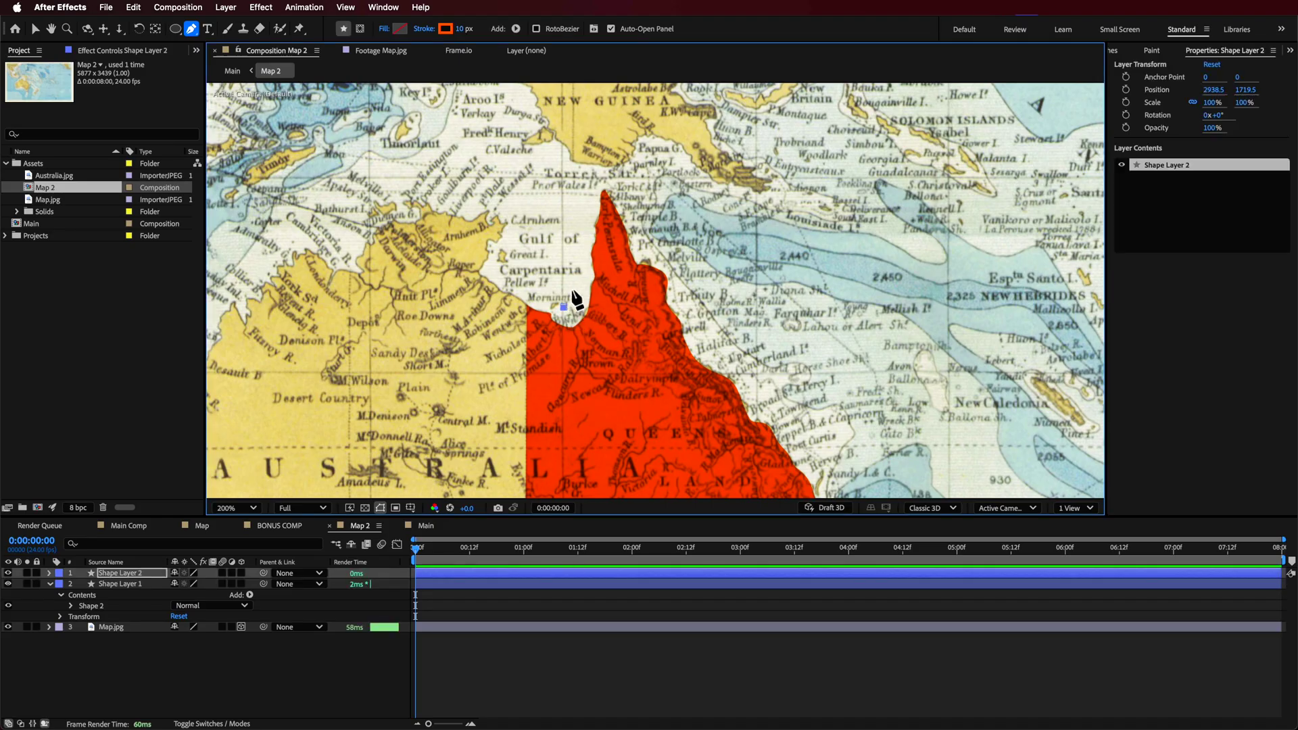
click(578, 271)
mouse_move(586, 199)
mouse_down()
mouse_move(587, 185)
mouse_move(632, 193)
mouse_move(642, 210)
mouse_move(619, 186)
mouse_up()
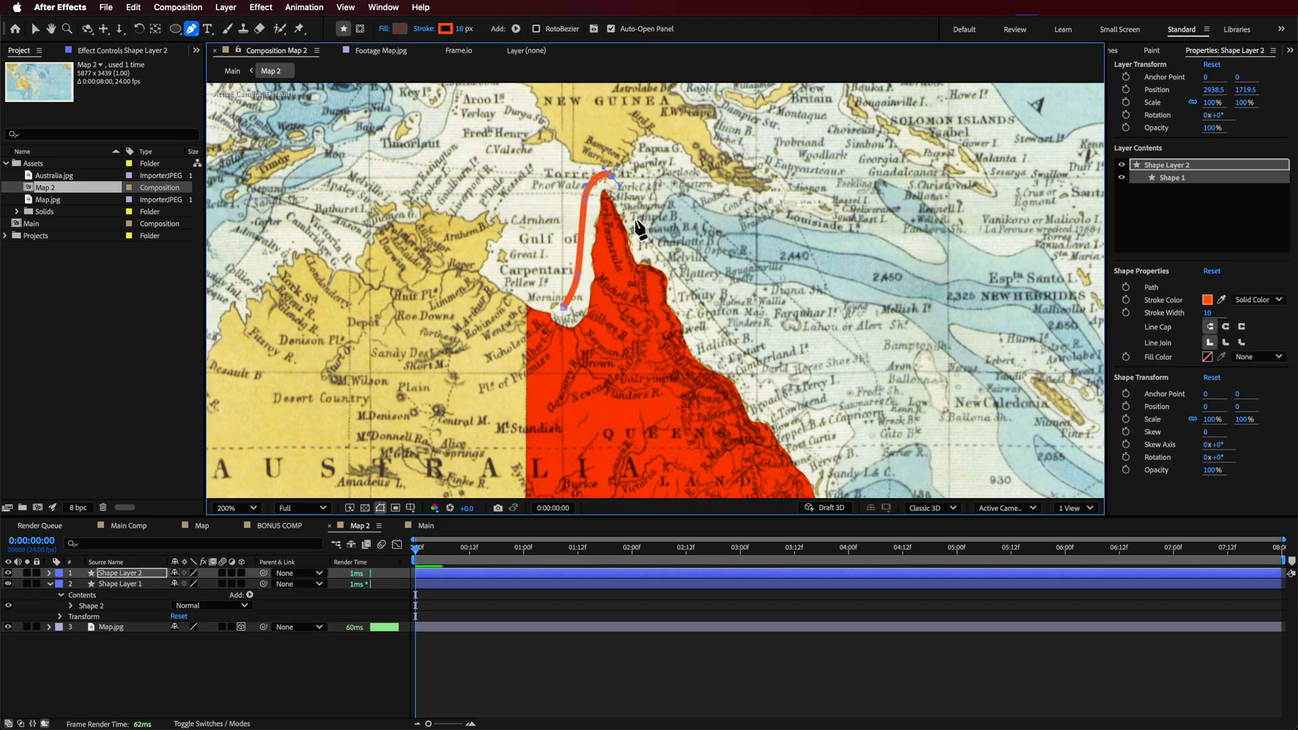
drag(646, 238, 650, 245)
drag(692, 303, 711, 323)
mouse_move(733, 367)
mouse_down()
mouse_move(768, 381)
mouse_move(797, 432)
mouse_up()
key(space)
mouse_move(863, 463)
mouse_down()
mouse_move(749, 307)
mouse_move(626, 261)
mouse_up()
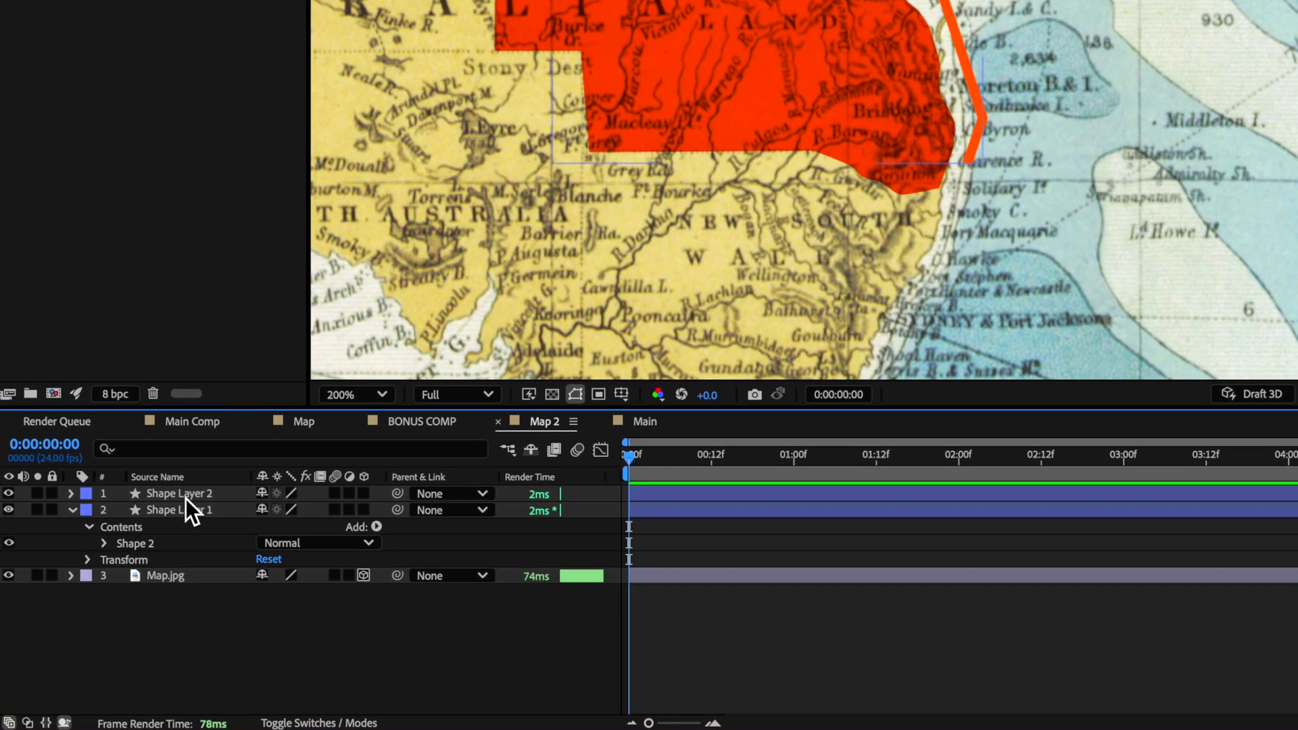
Rename the route's shape layer to Path and the Queensland shape layer to Map Highlight.
click(186, 498)
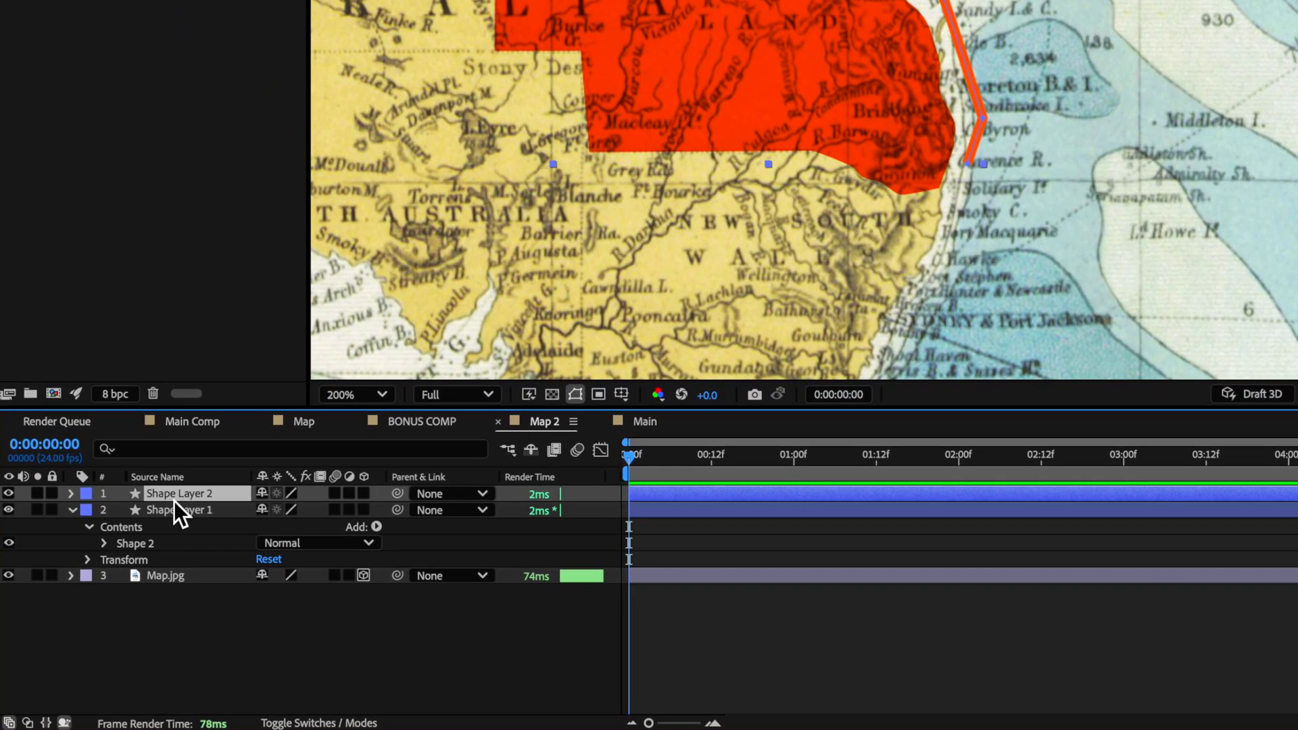
right_click(174, 501)
click(230, 670)
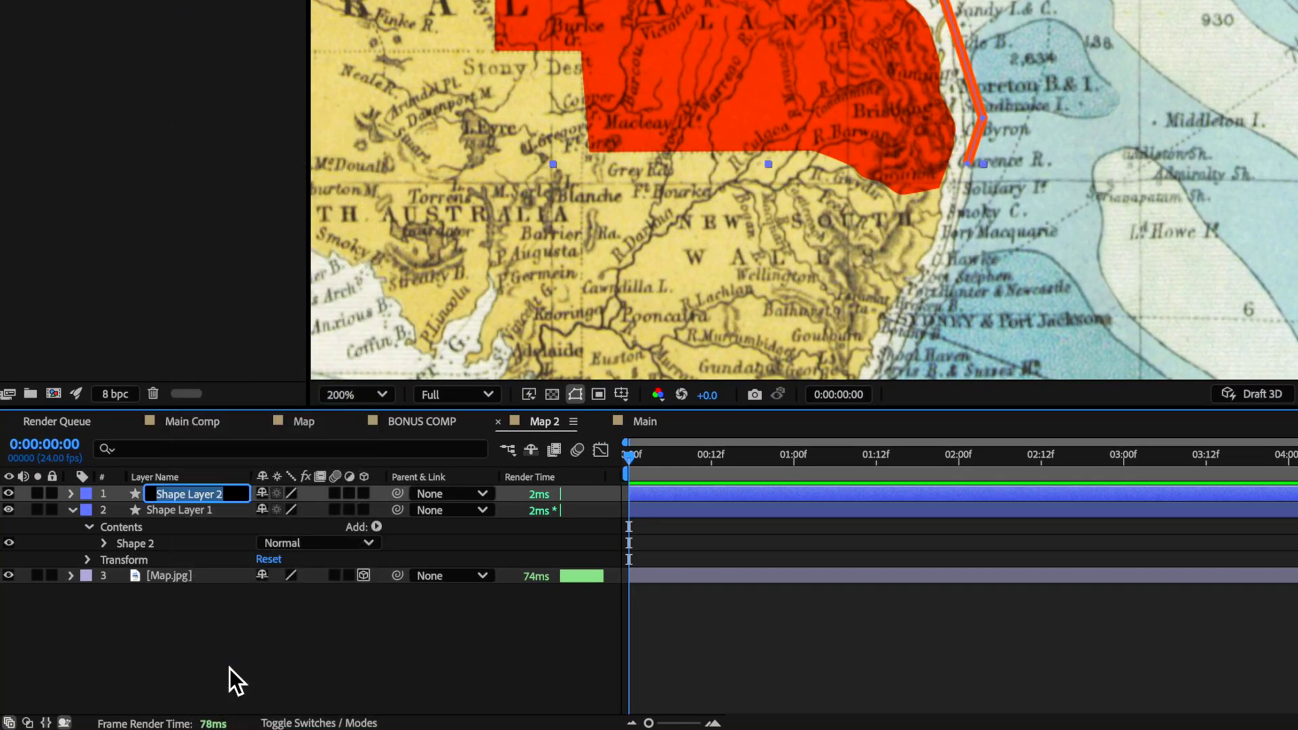
text(Path)
click(173, 514)
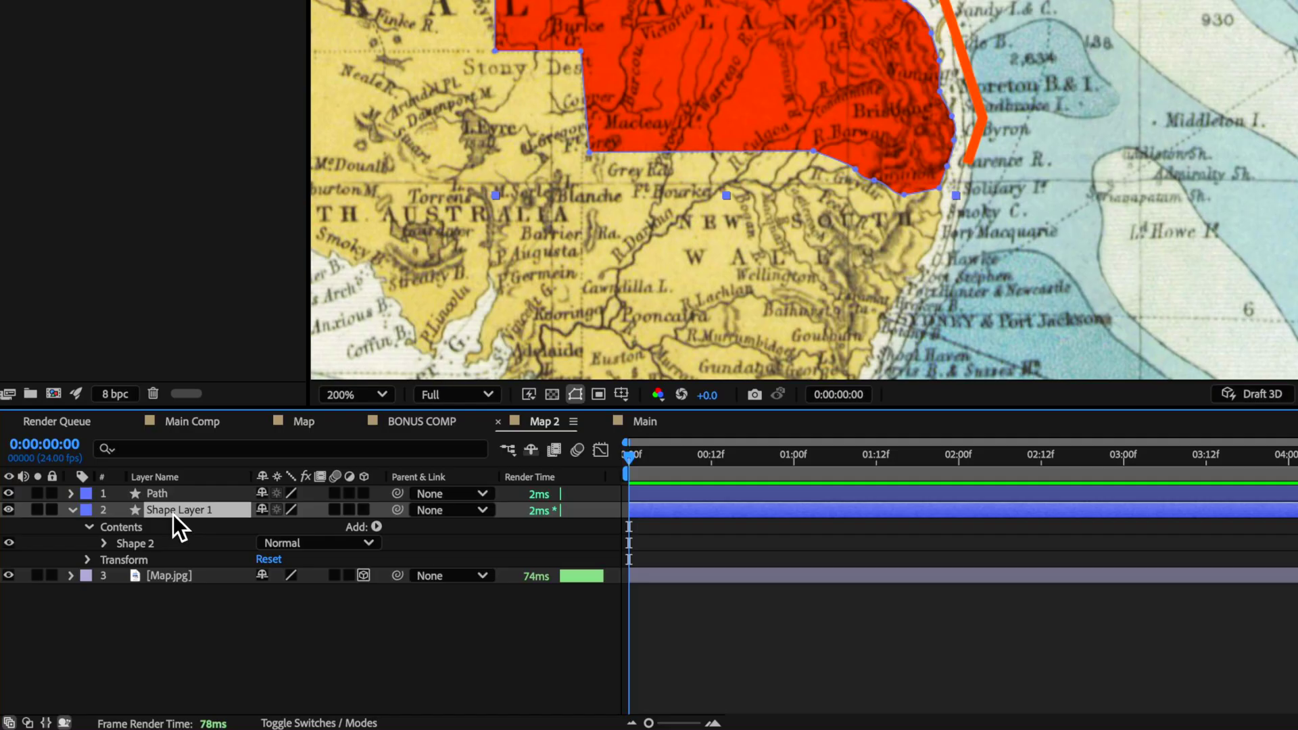
right_click(173, 513)
click(205, 676)
text(Map Highlight)
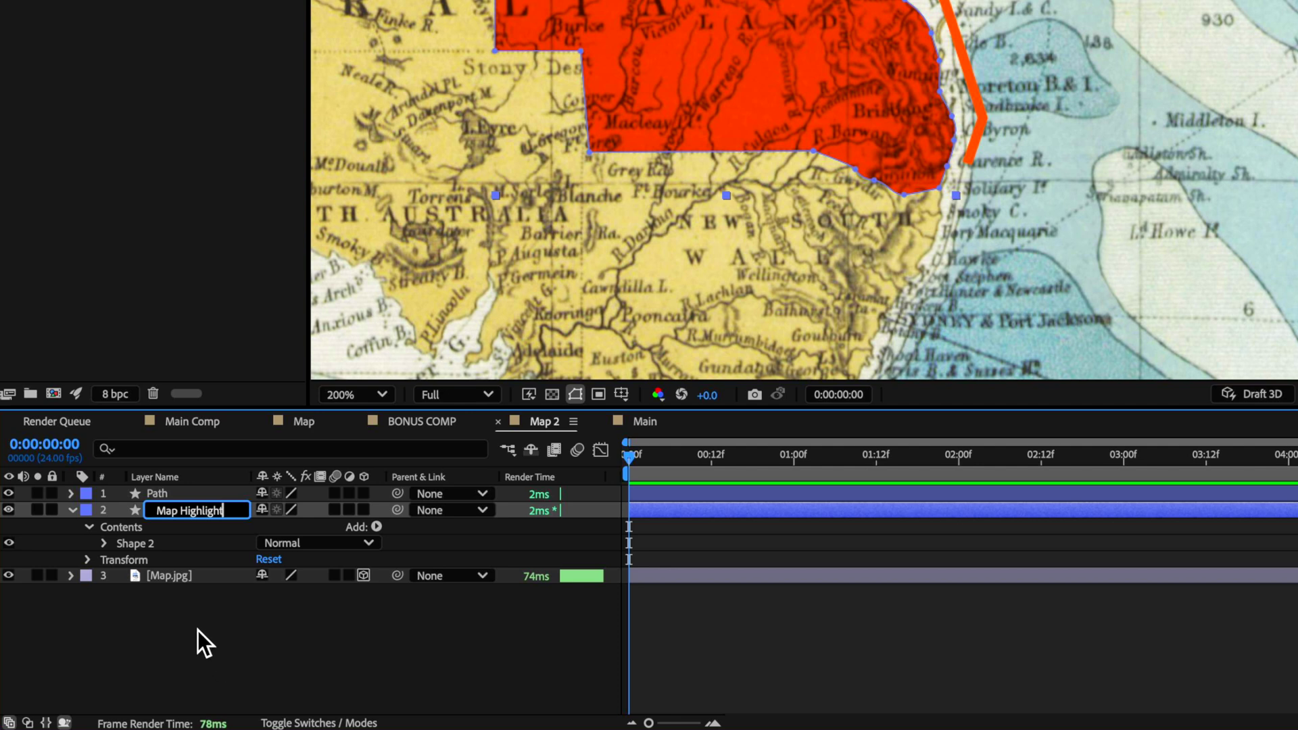
click(197, 630)
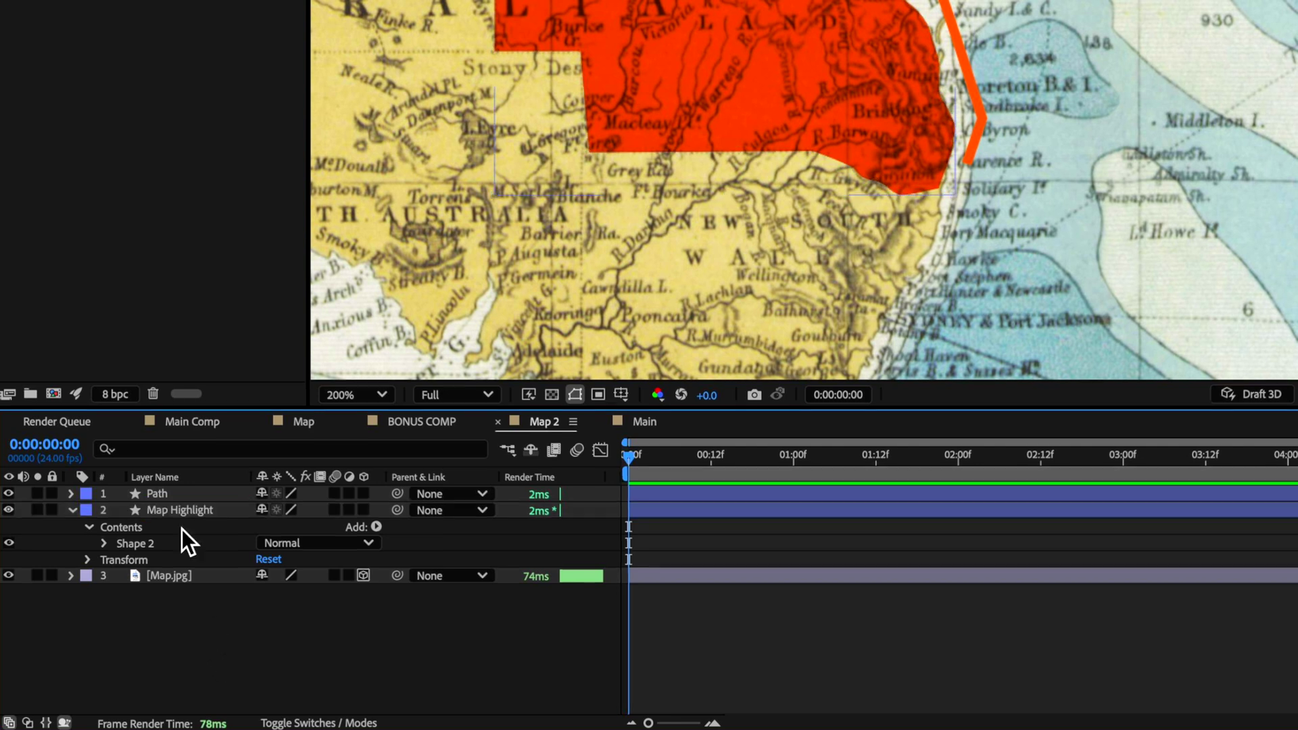
Set the Path layer's stroke width to 7 px and apply the Multiply blending mode to the Path and Map Highlight layers.
click(158, 494)
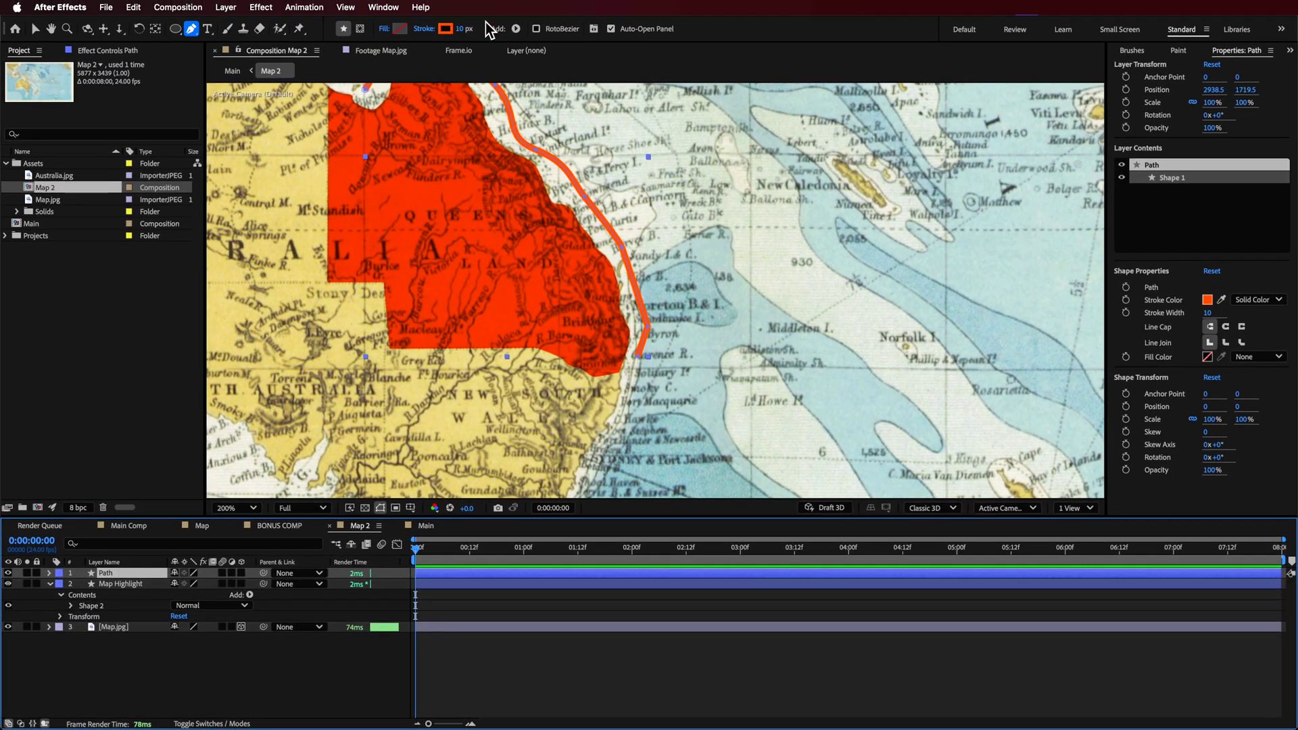
drag(461, 29, 464, 36)
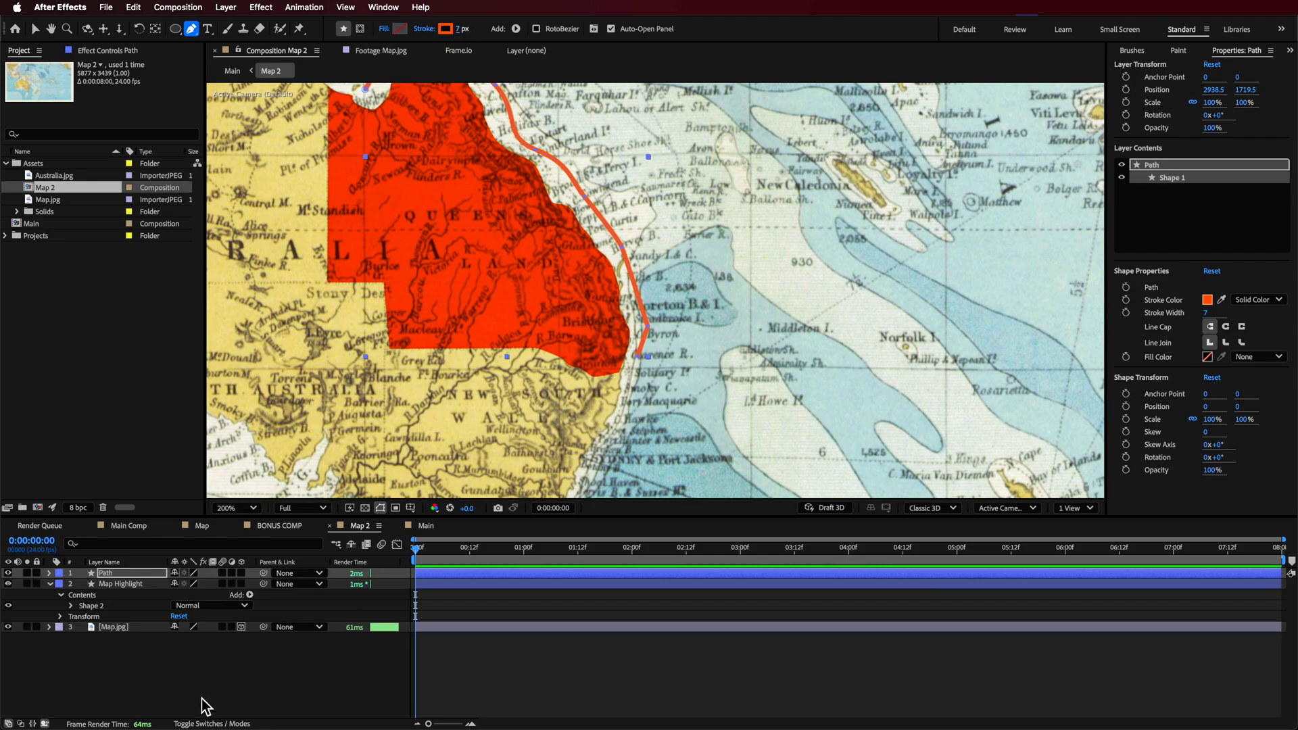
click(208, 723)
click(198, 573)
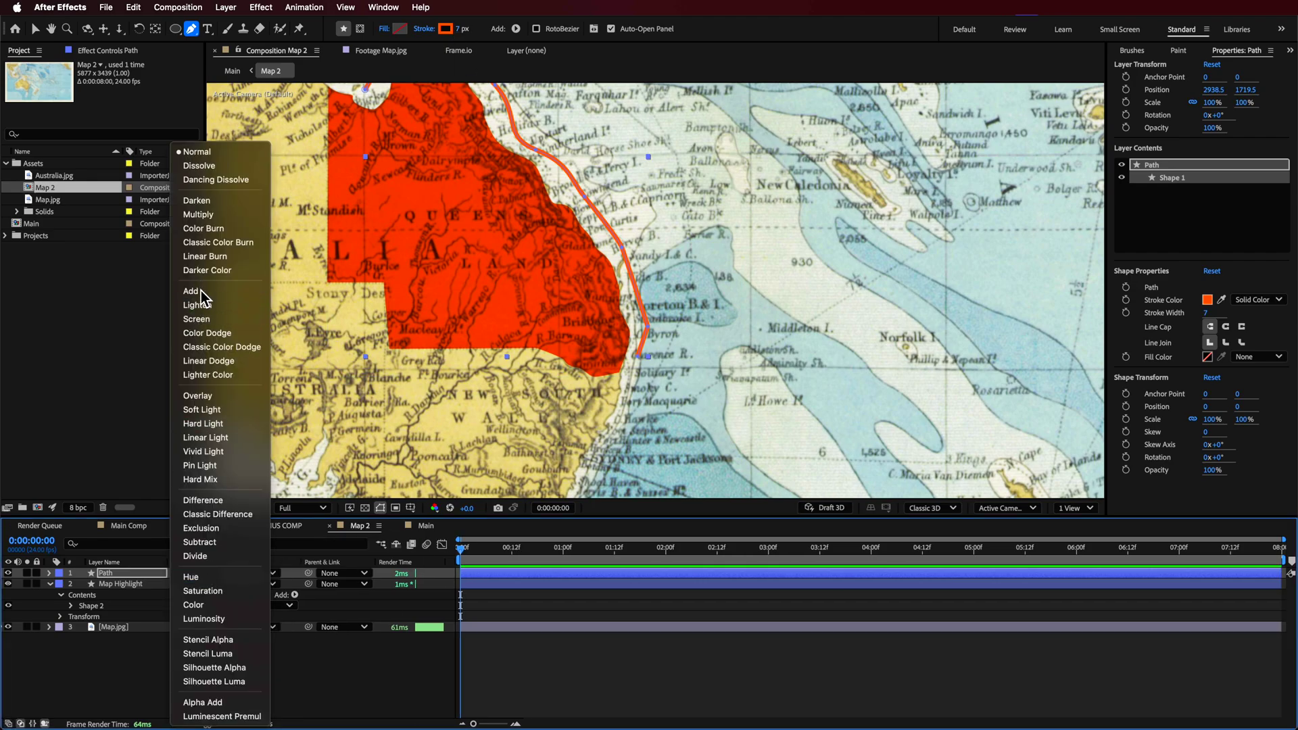
click(203, 214)
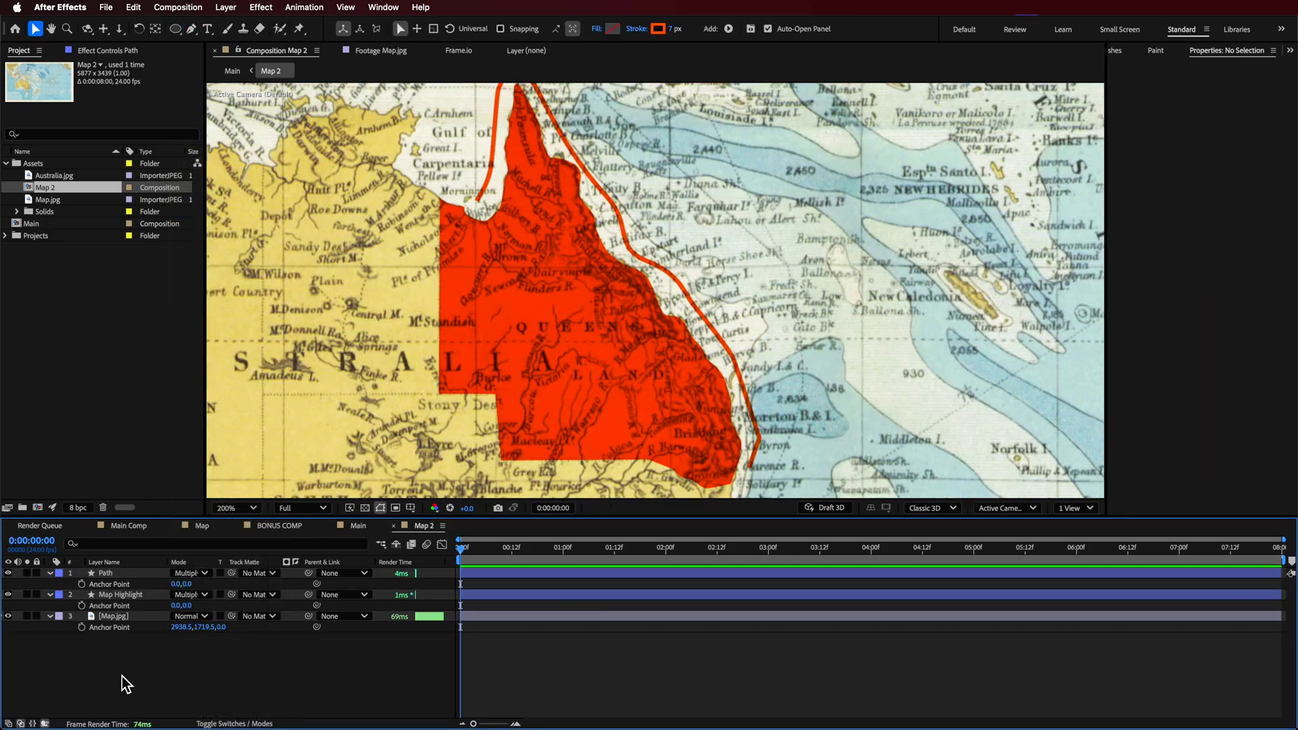
Collapse the expanded properties of the Path, Map Highlight and Map.jpg layers.
click(50, 594)
click(49, 605)
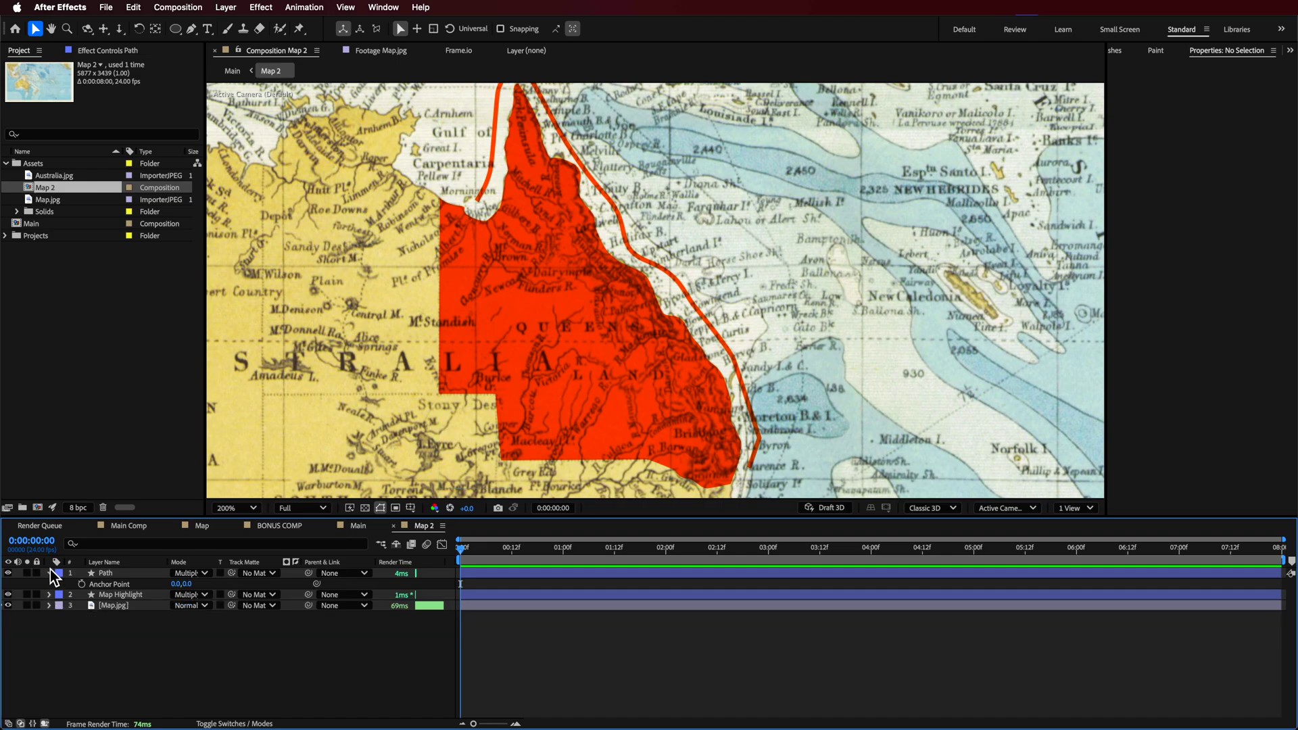
click(49, 573)
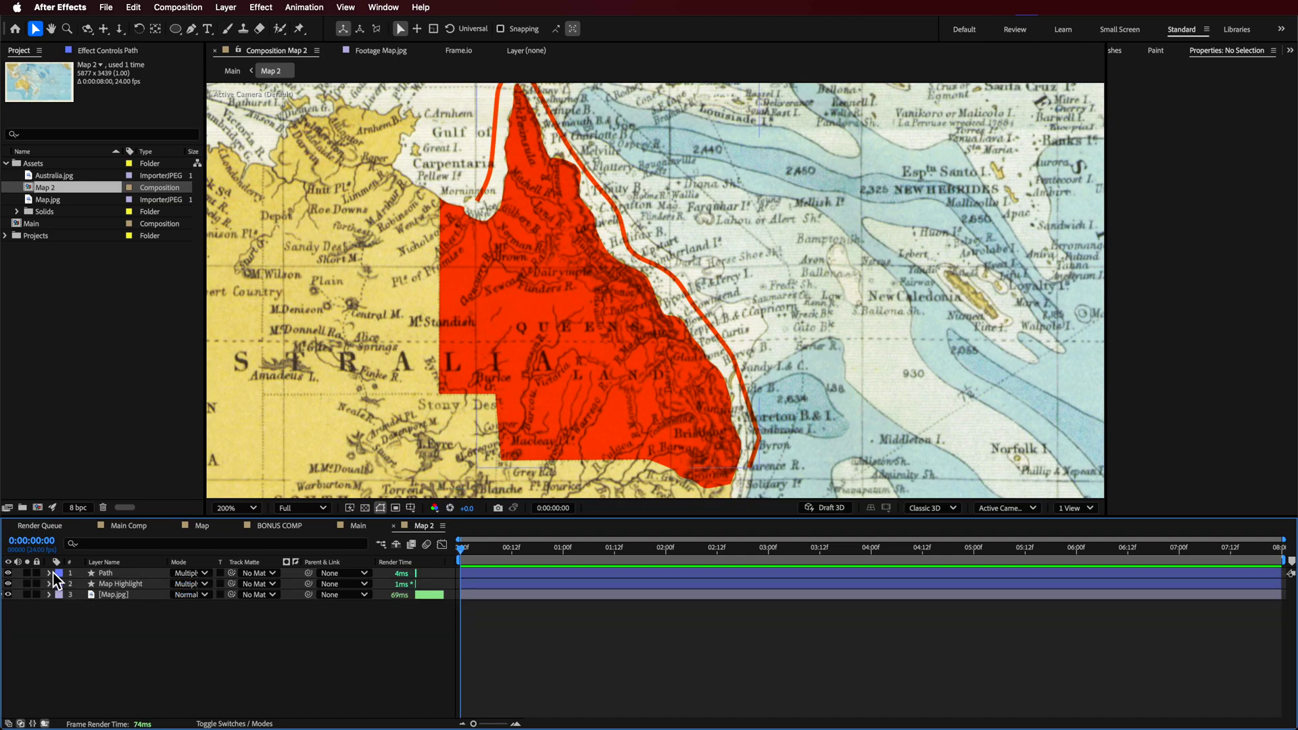
Keyframe the Map Highlight layer's opacity to fade in from invisible at the first frame to 65% at frame 10.
click(134, 583)
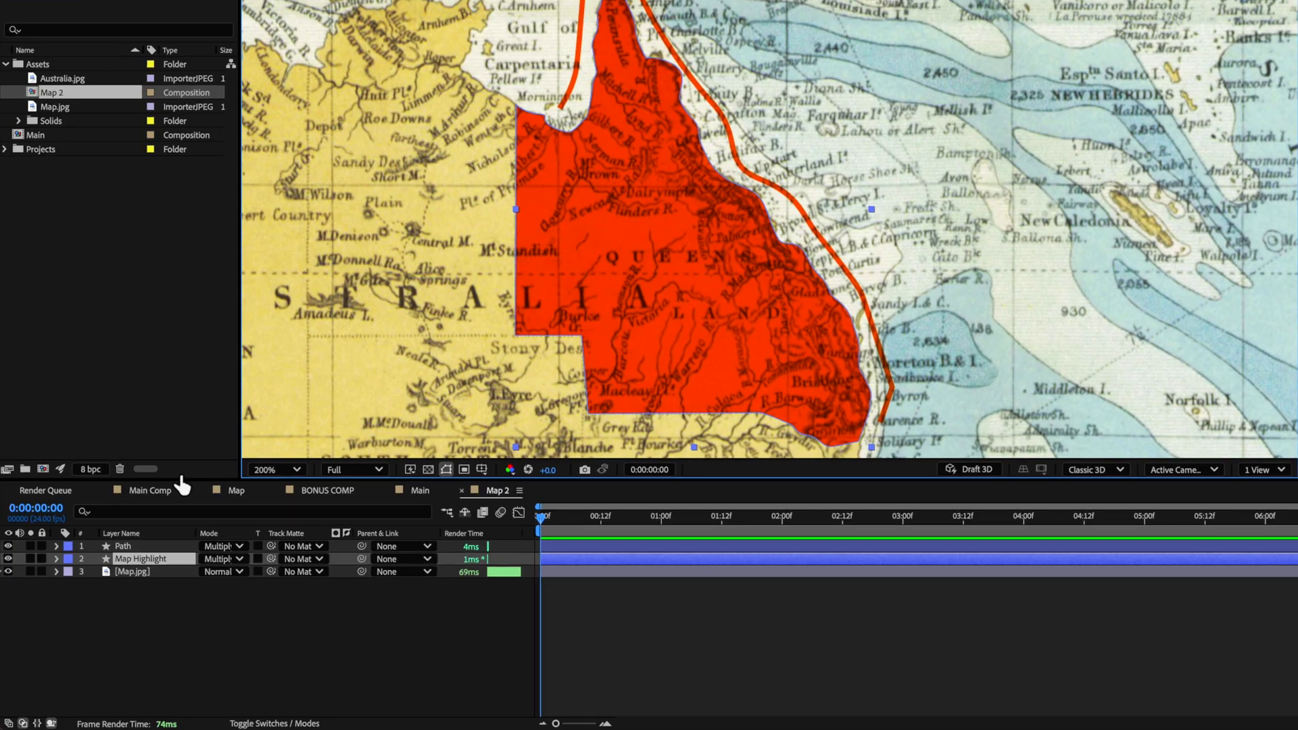
key(t)
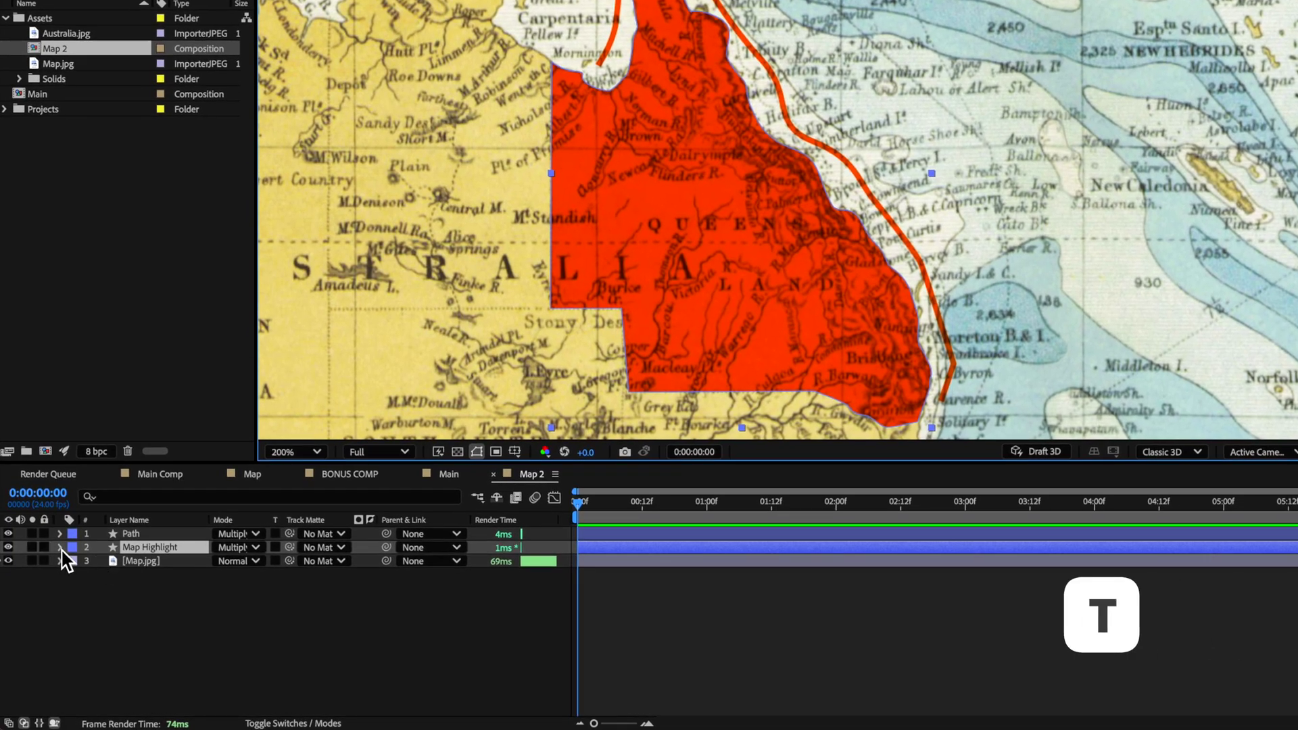
key(t)
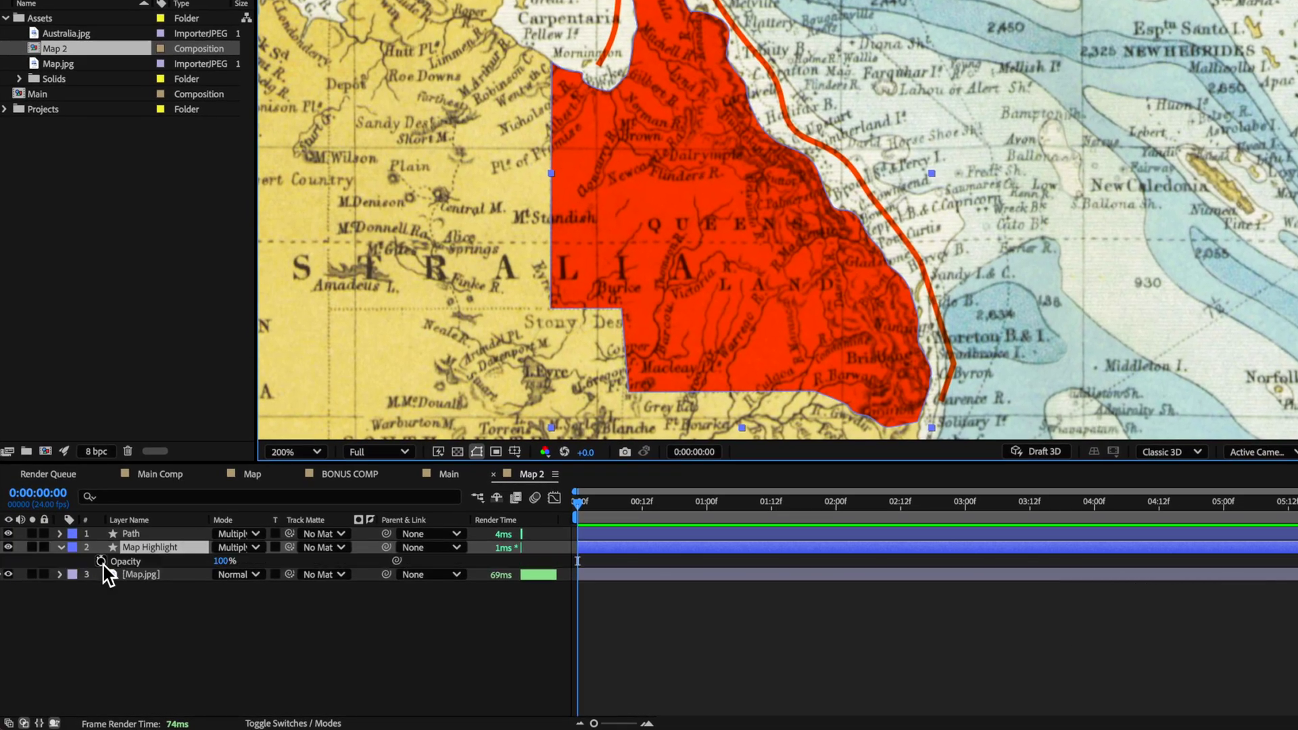
click(102, 562)
drag(225, 562, 155, 570)
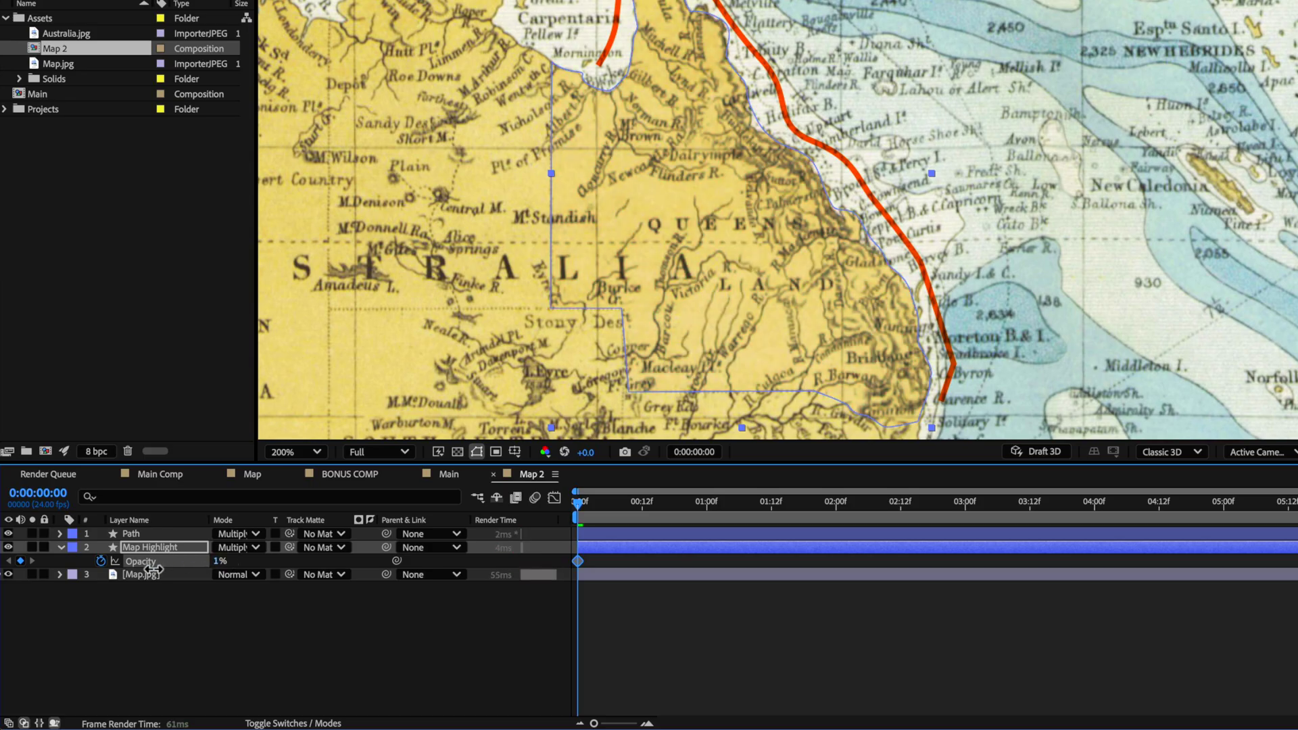
drag(580, 515, 632, 515)
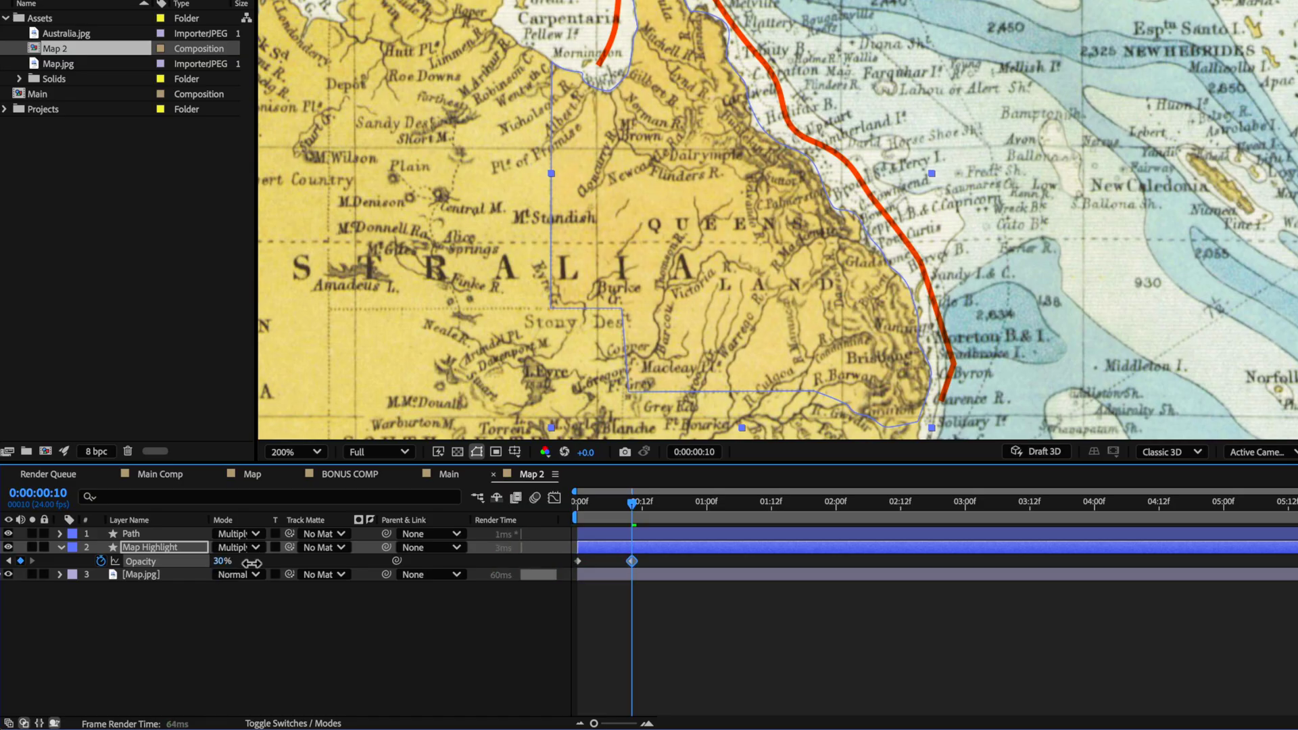
drag(222, 565, 257, 564)
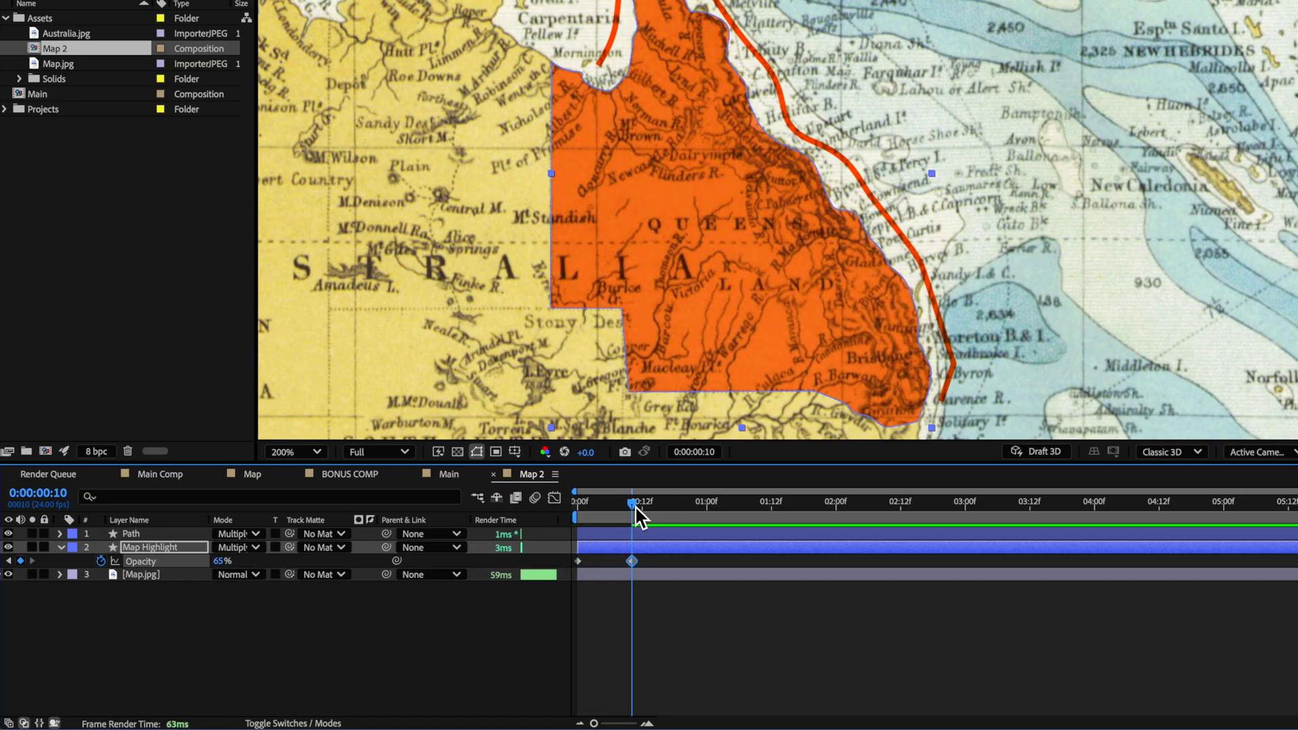
Add Map Highlight opacity keyframes of 23% at frame 17 and 100% at 0:00:01:03, and preview the flicker.
drag(639, 517, 669, 517)
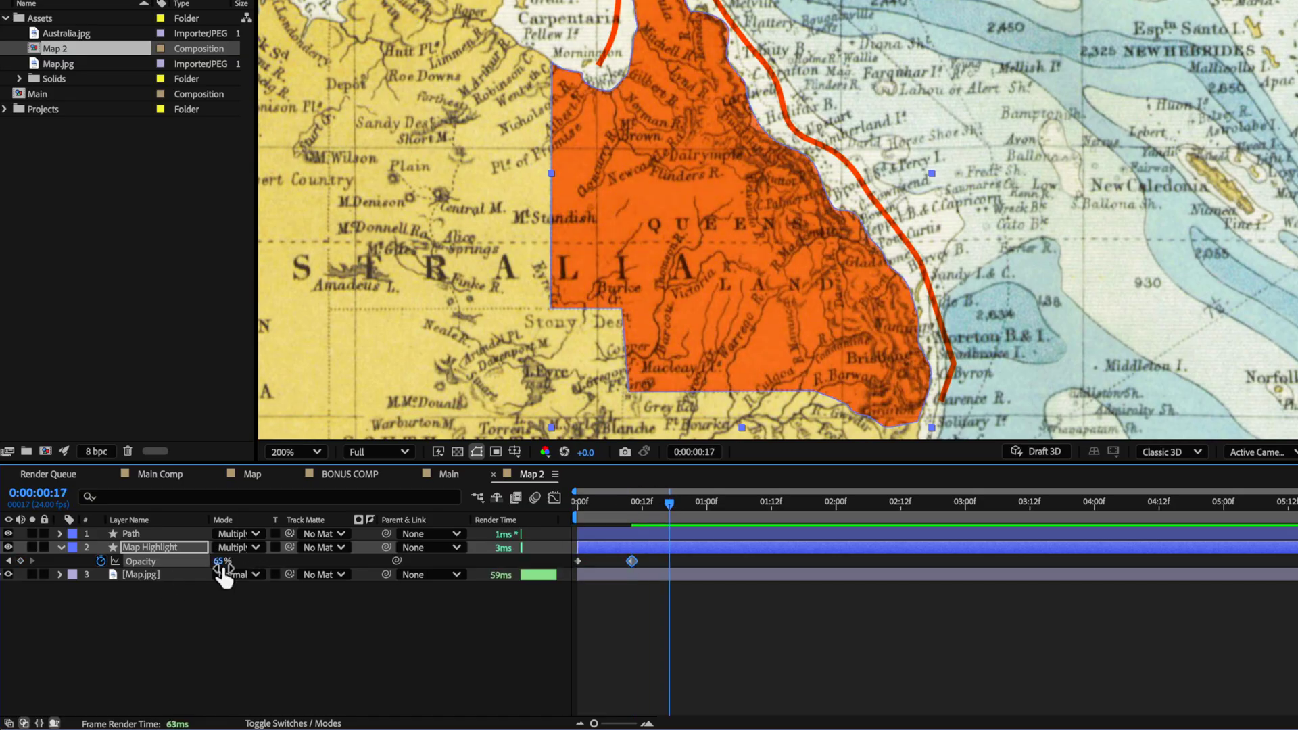
drag(224, 576, 190, 570)
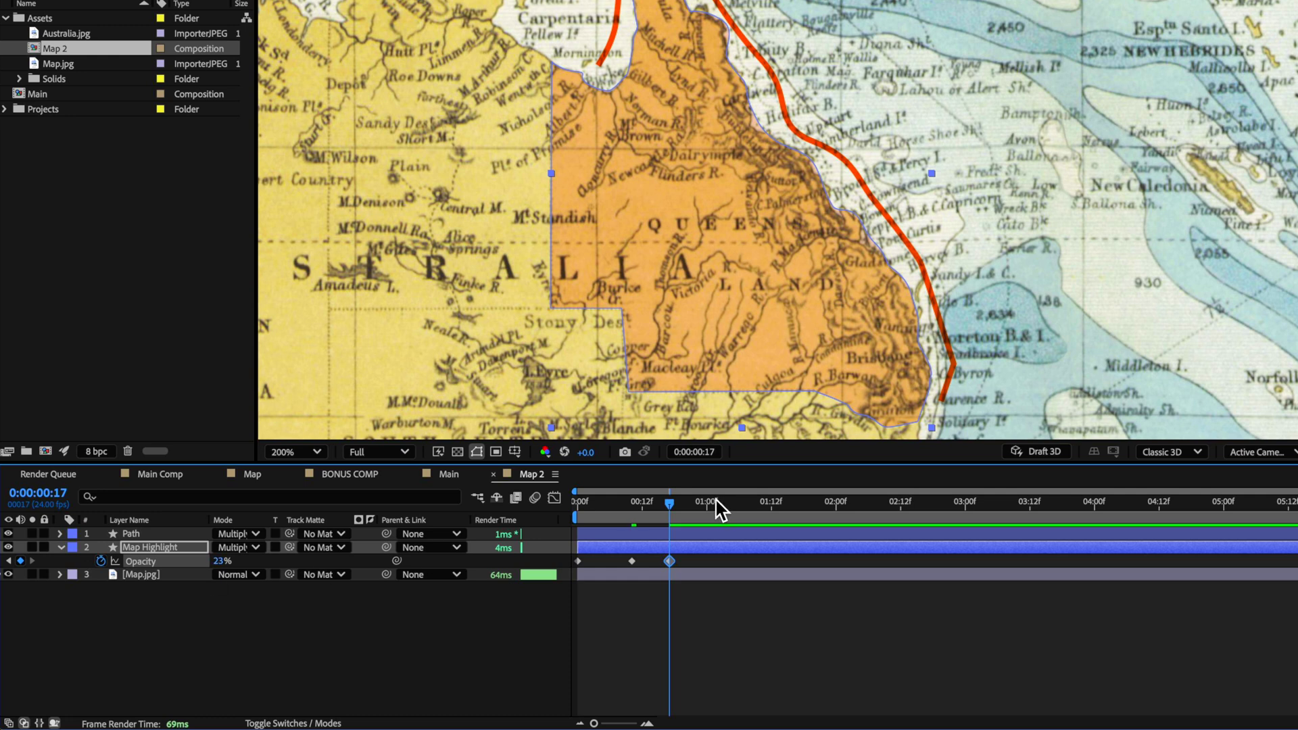
drag(670, 517, 723, 517)
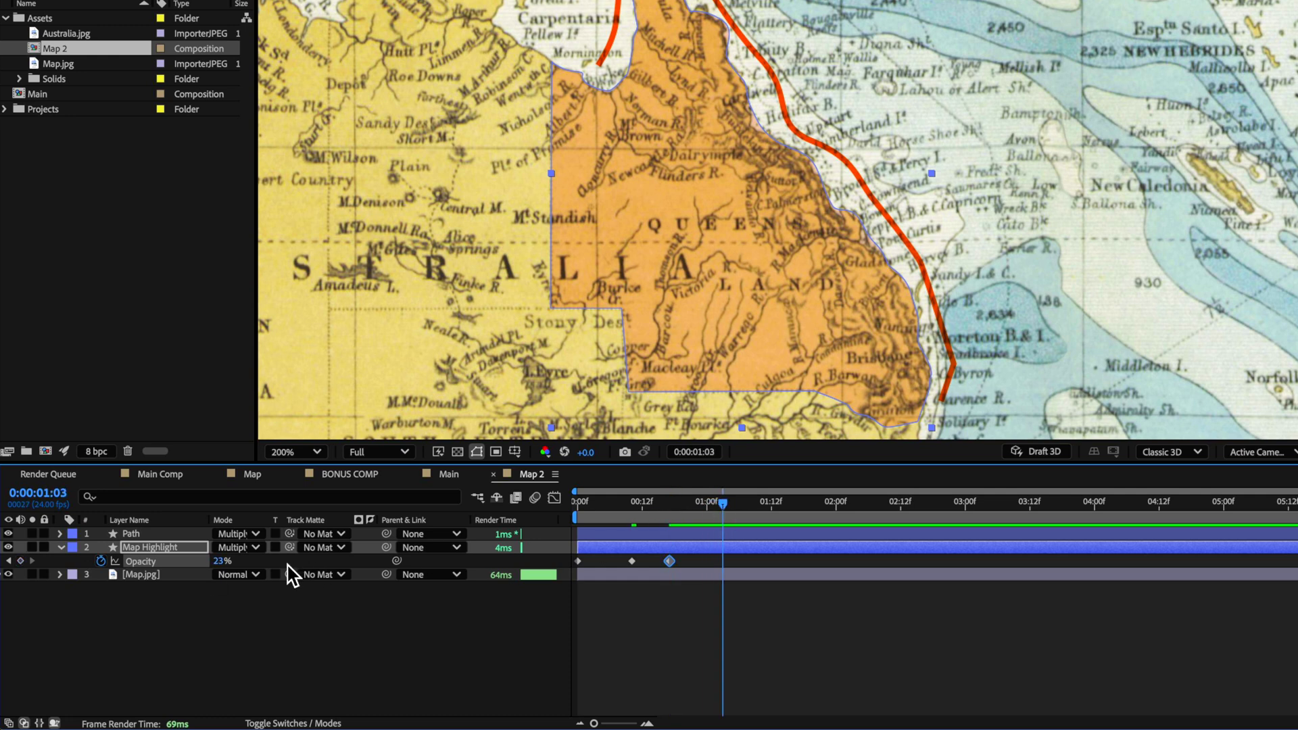
drag(220, 562, 712, 574)
key(space)
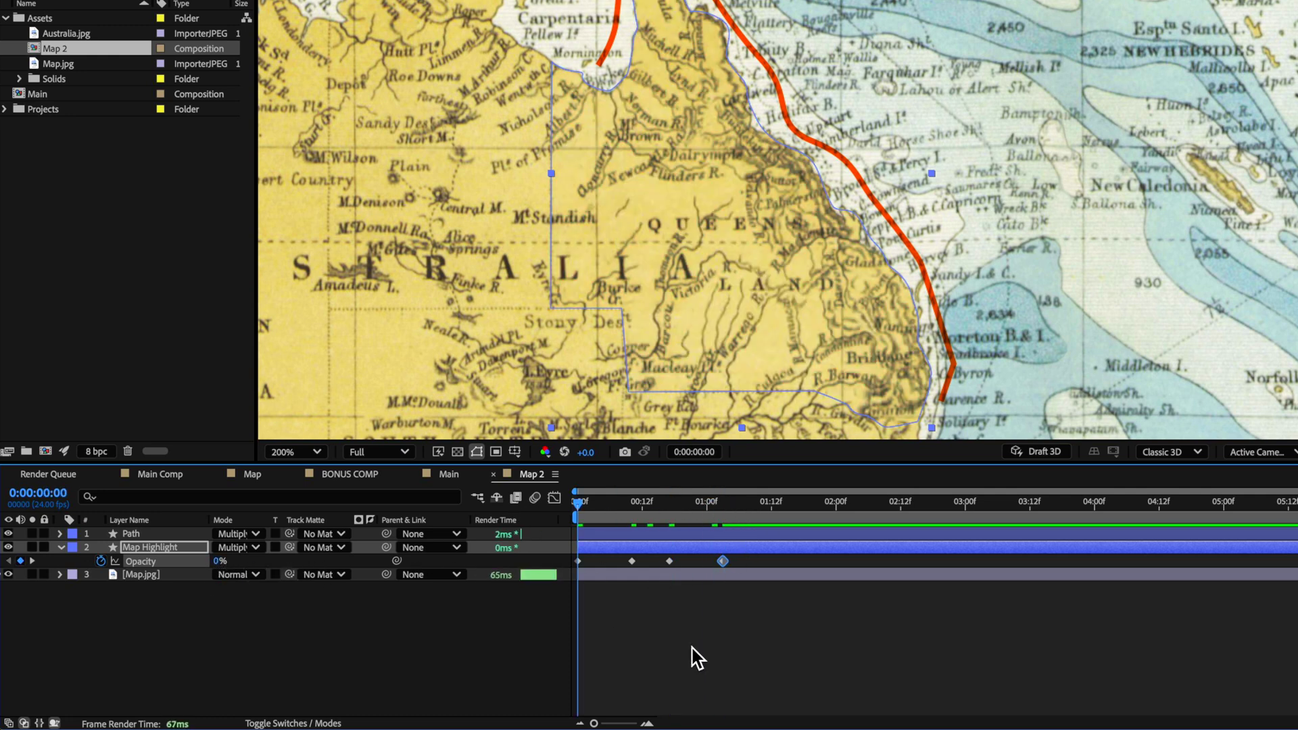
key(space)
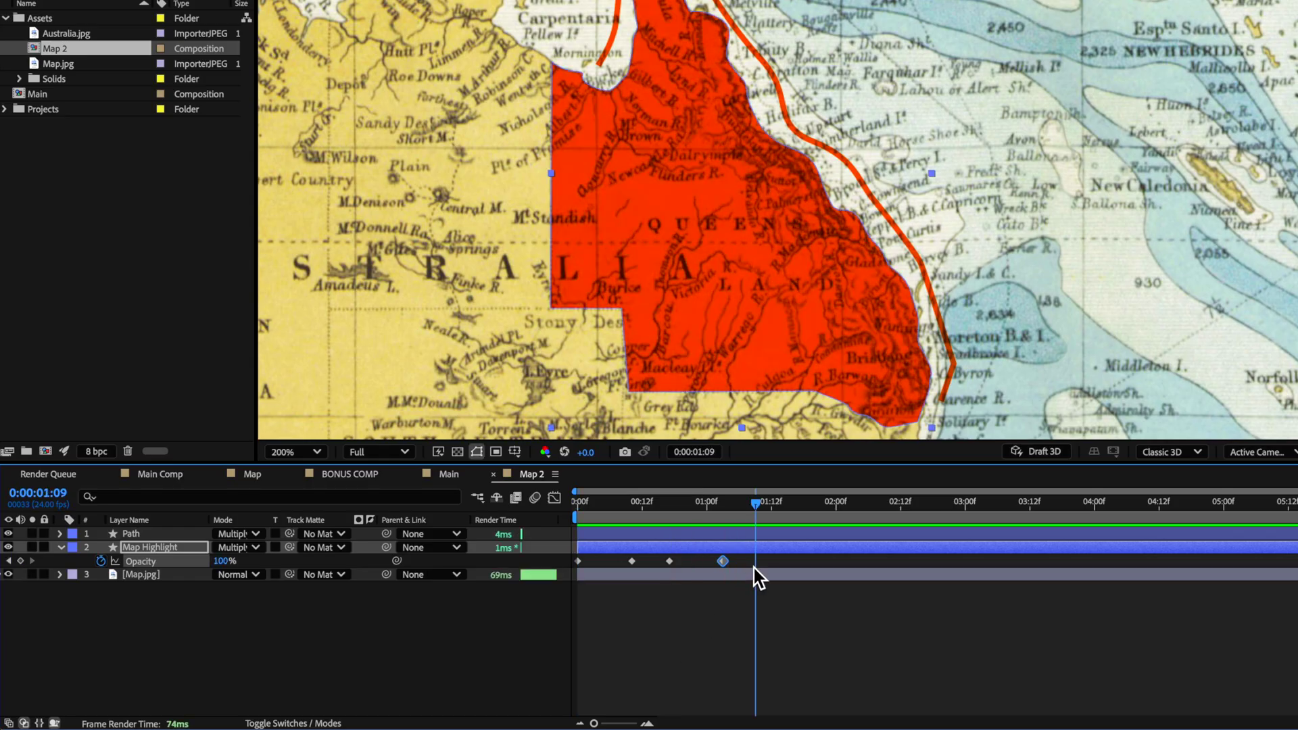
Move the Map Highlight's later opacity keyframes earlier so the flicker plays within the first second, and preview it.
drag(751, 570, 681, 562)
click(673, 612)
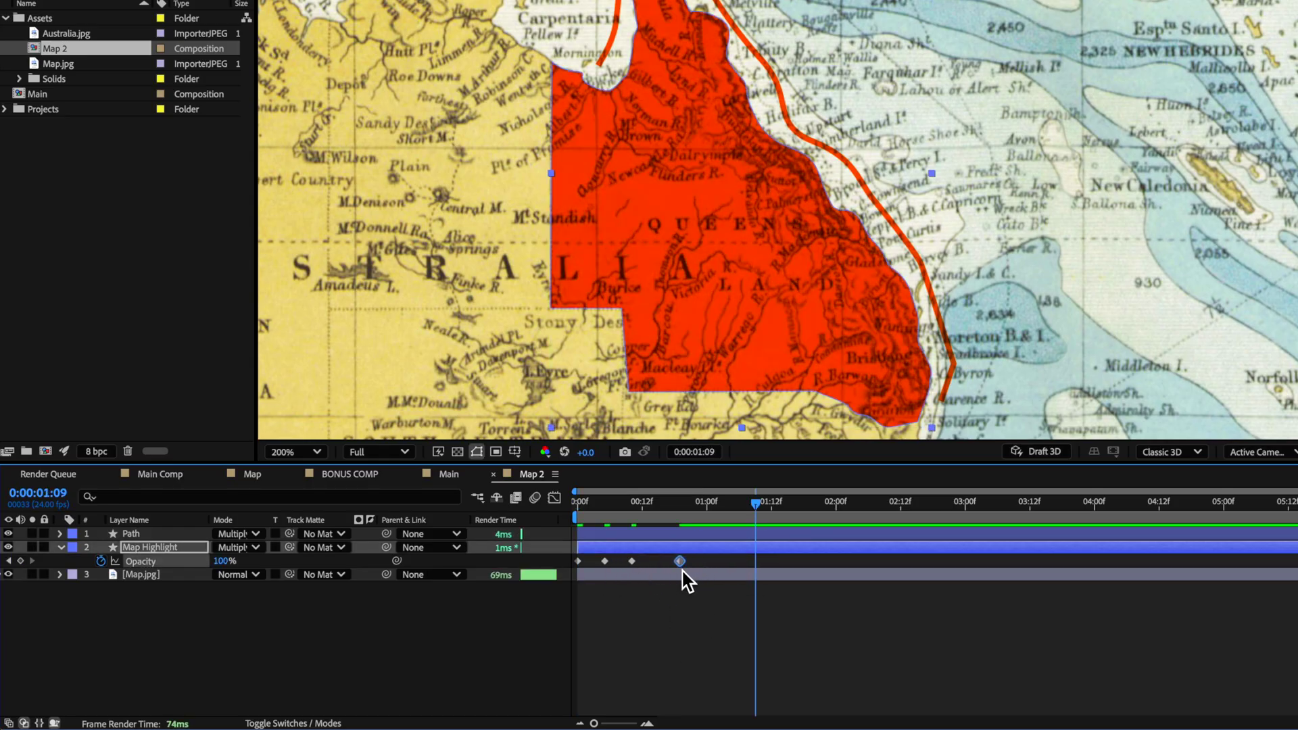
key(space)
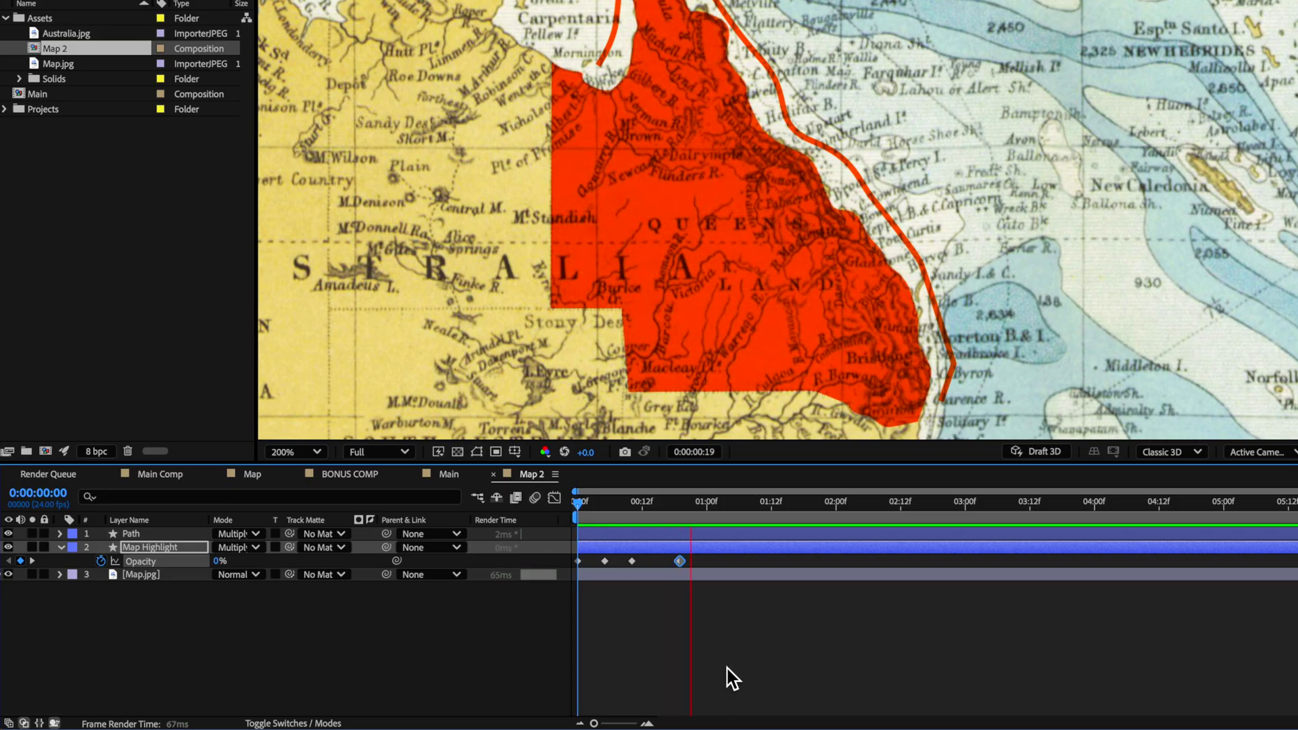
key(space)
Lower the Map Highlight's final opacity keyframe to 83% and pull its last two keyframes slightly earlier.
click(606, 504)
drag(607, 503, 631, 508)
drag(220, 562, 208, 562)
drag(716, 558, 622, 561)
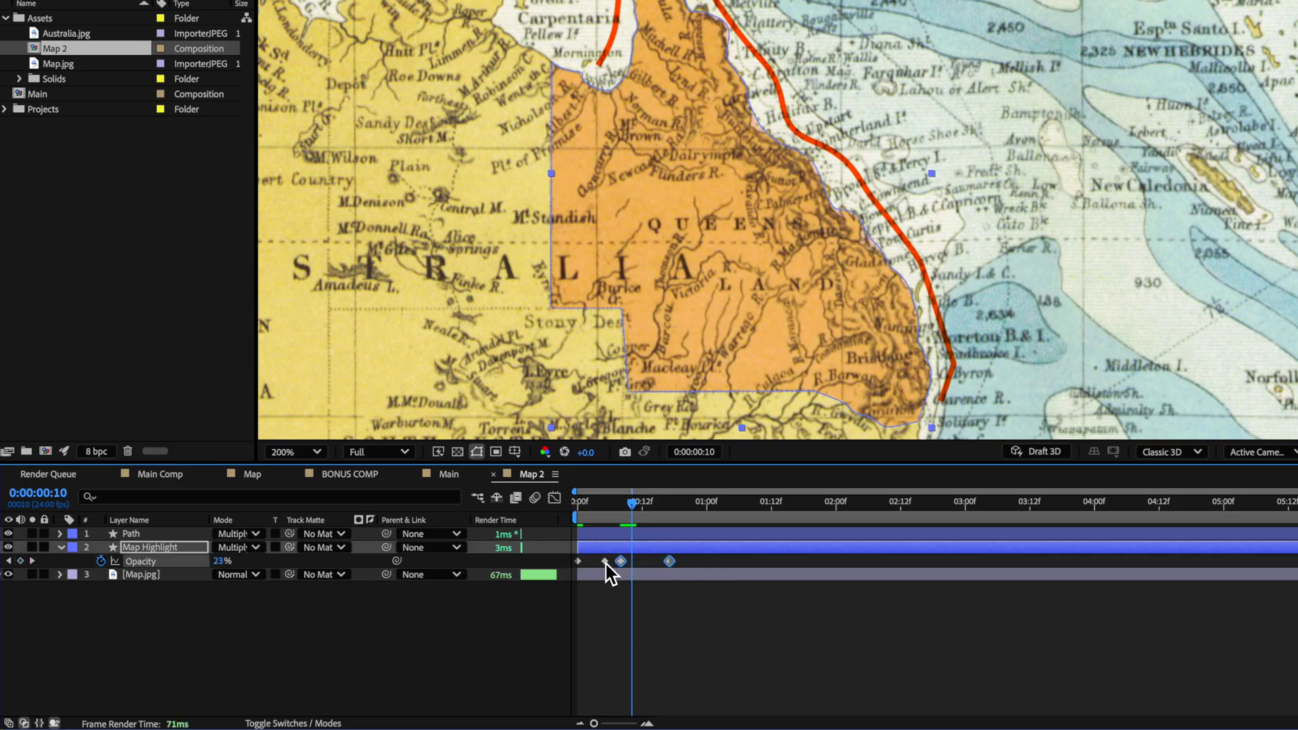
Shift the Map Highlight's second opacity keyframe slightly earlier, apply Easy Ease to all four keyframes and preview the animation.
click(605, 562)
drag(686, 556, 563, 563)
right_click(580, 562)
mouse_move(723, 716)
click(804, 608)
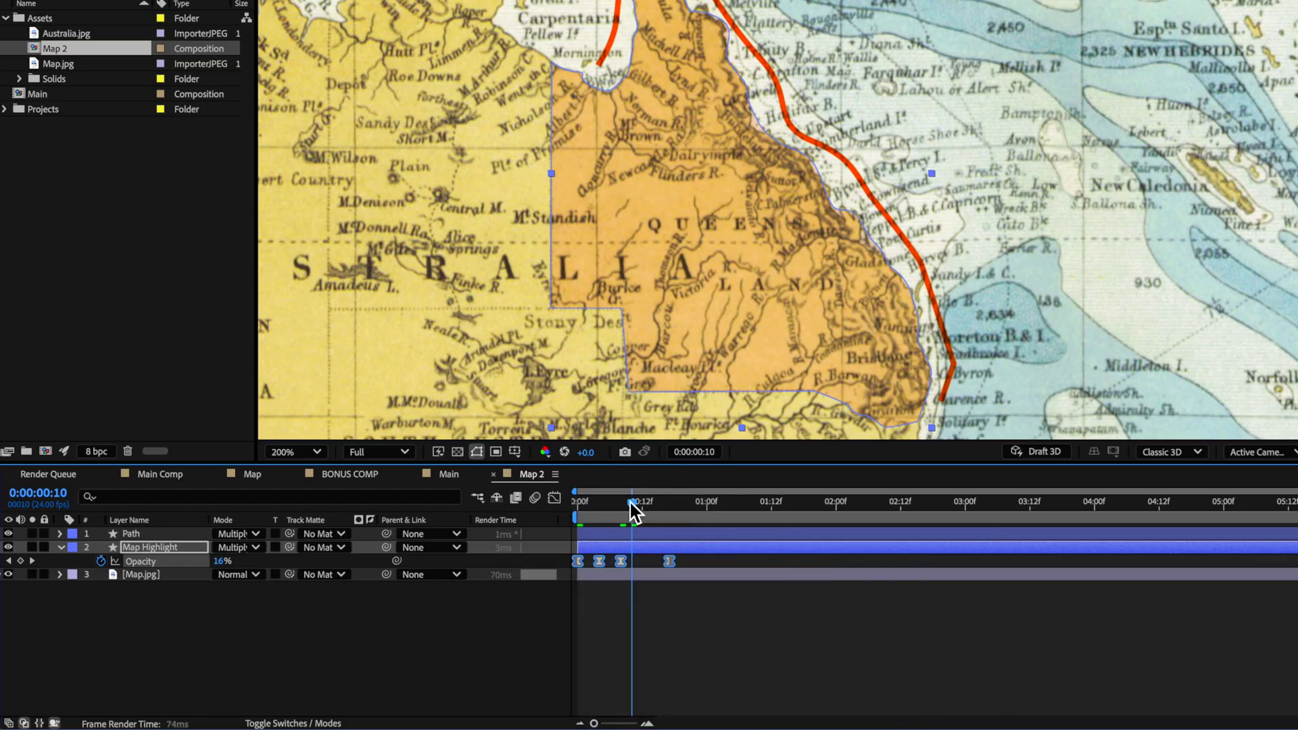
key(Home)
key(space)
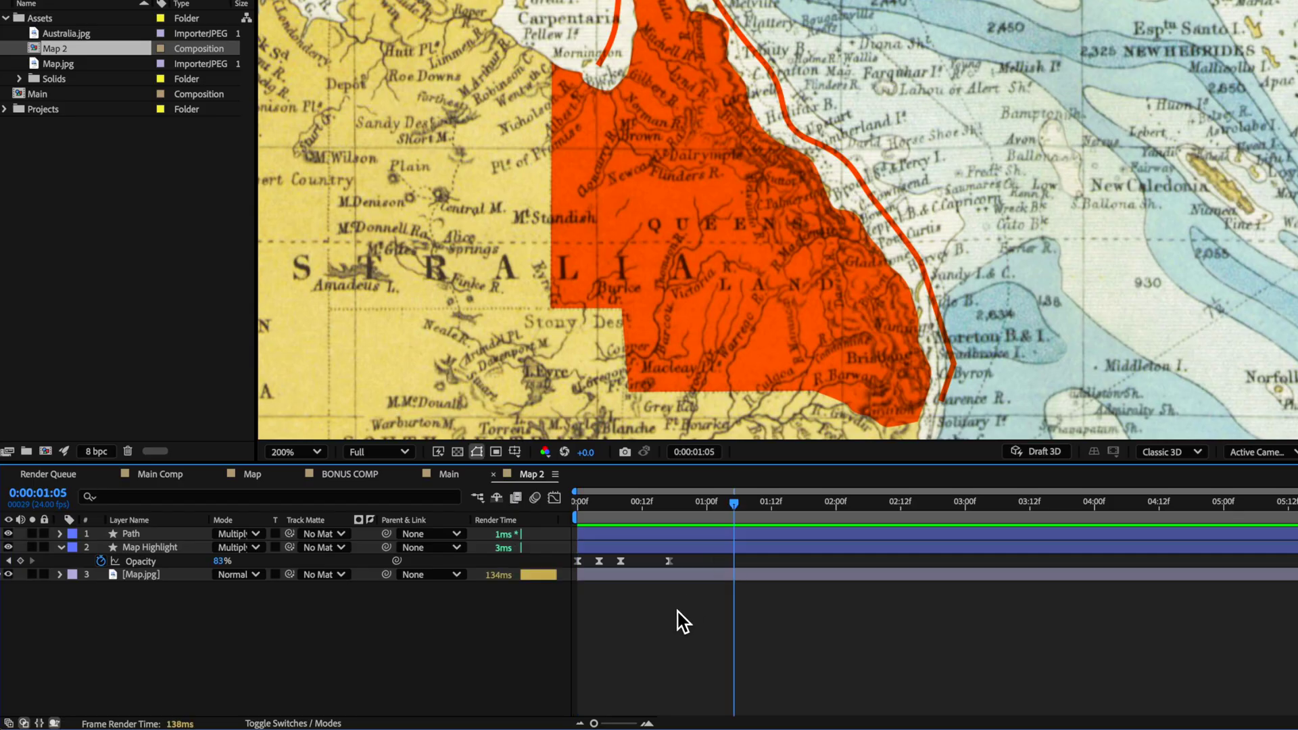
Copy the Map Highlight's opacity keyframes onto the Path layer starting at frame 13, and reveal the Path layer's keyframes.
click(147, 548)
click(145, 535)
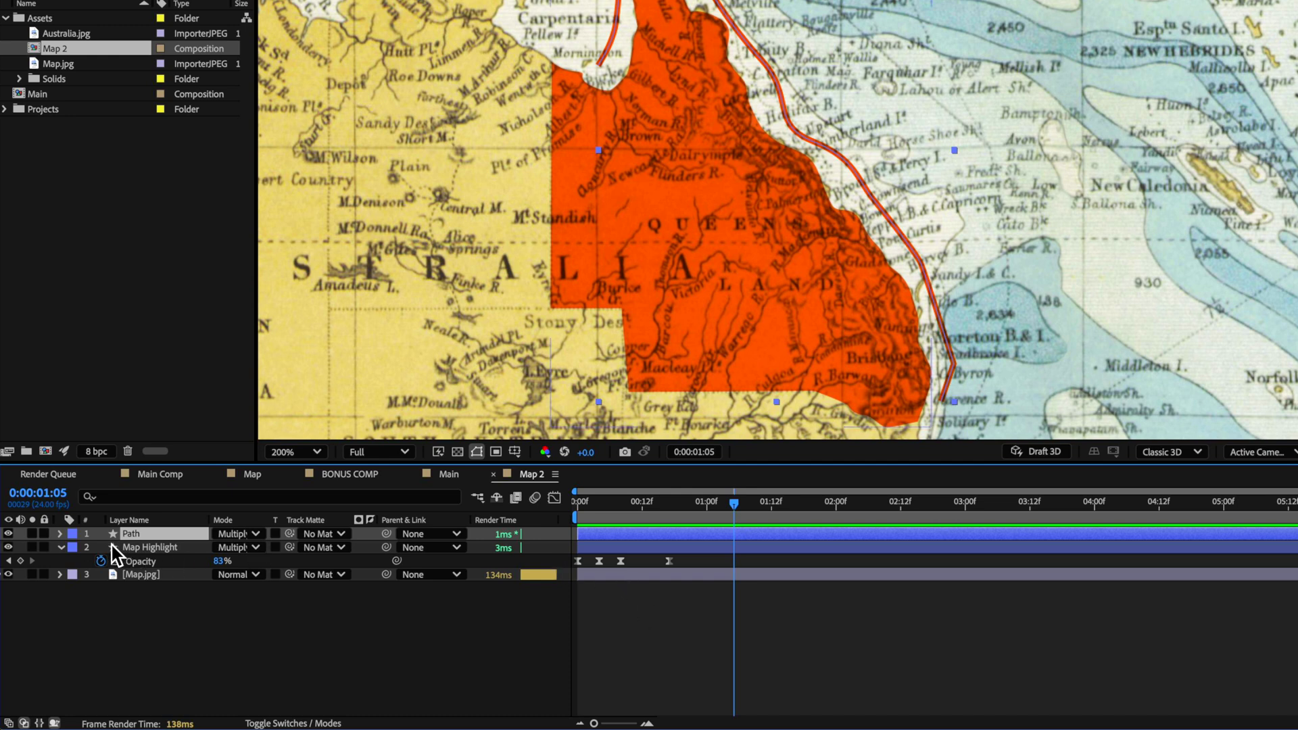
drag(690, 553, 500, 568)
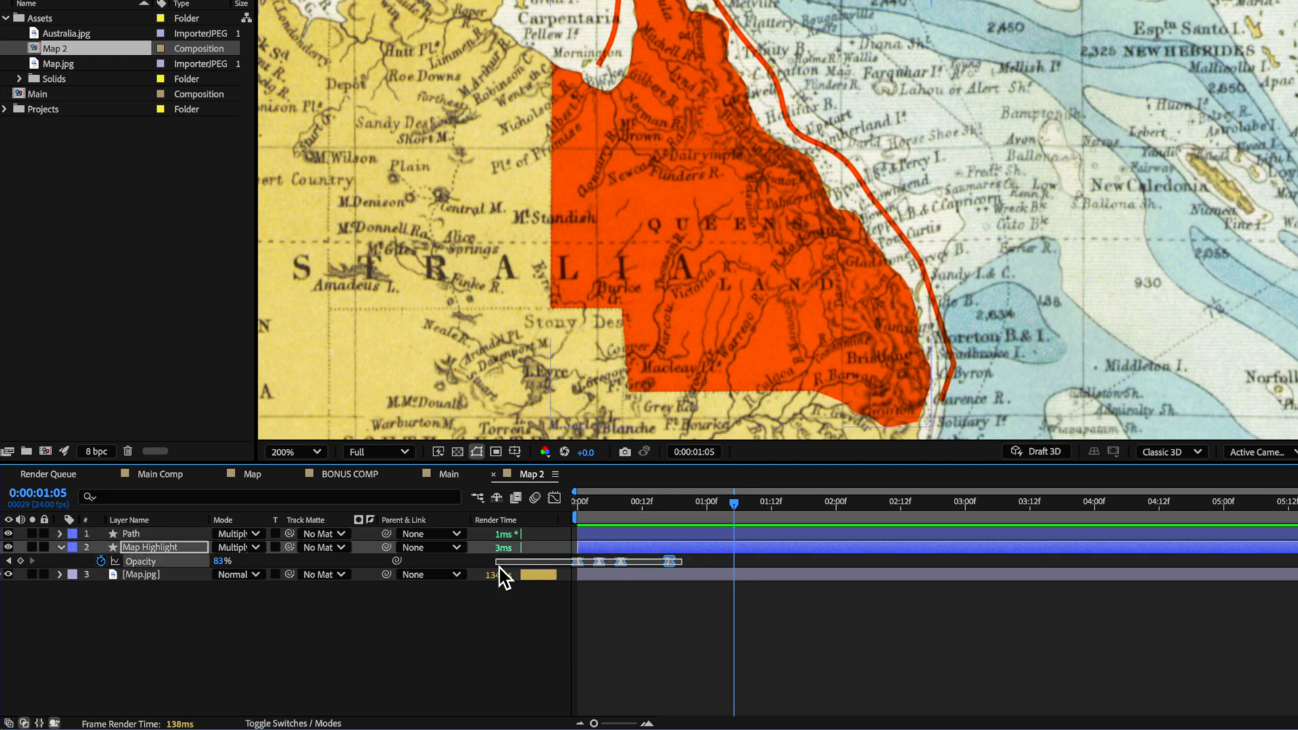
key(ctrl+c)
click(137, 534)
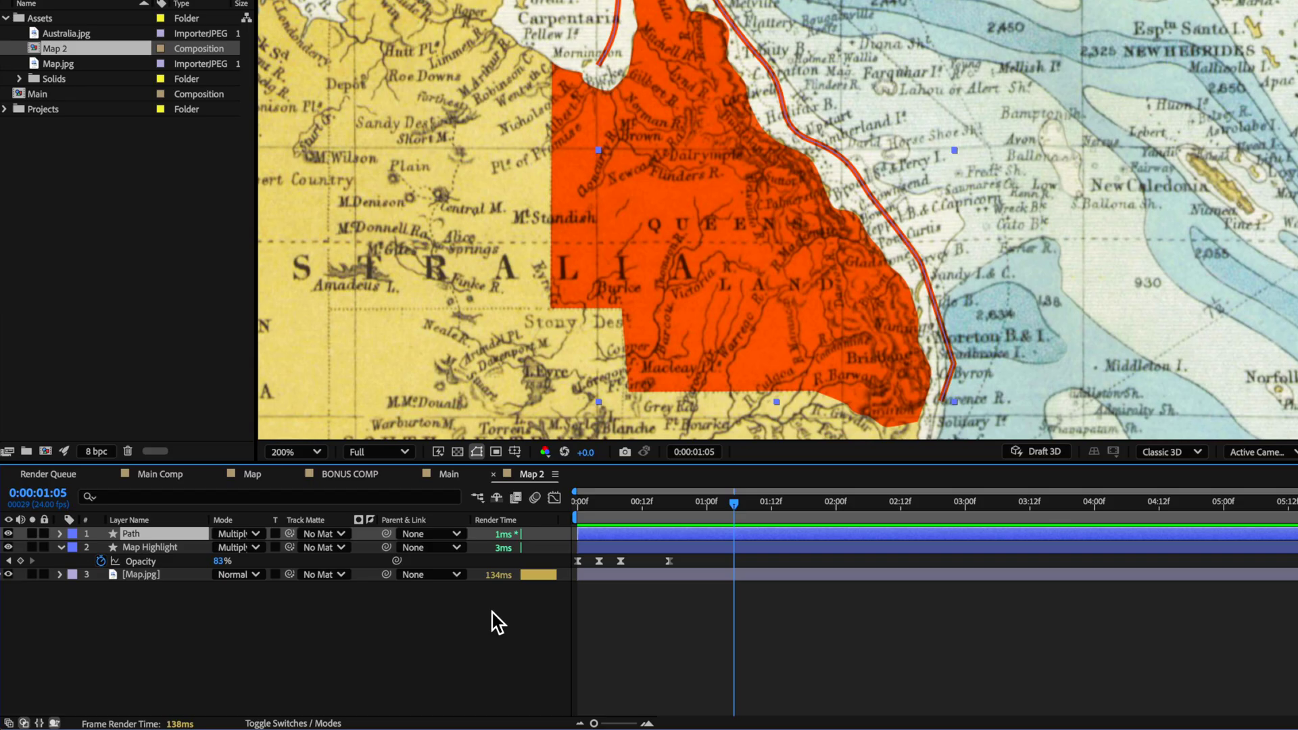
drag(743, 504, 876, 532)
key(ctrl+v)
click(713, 653)
key(u)
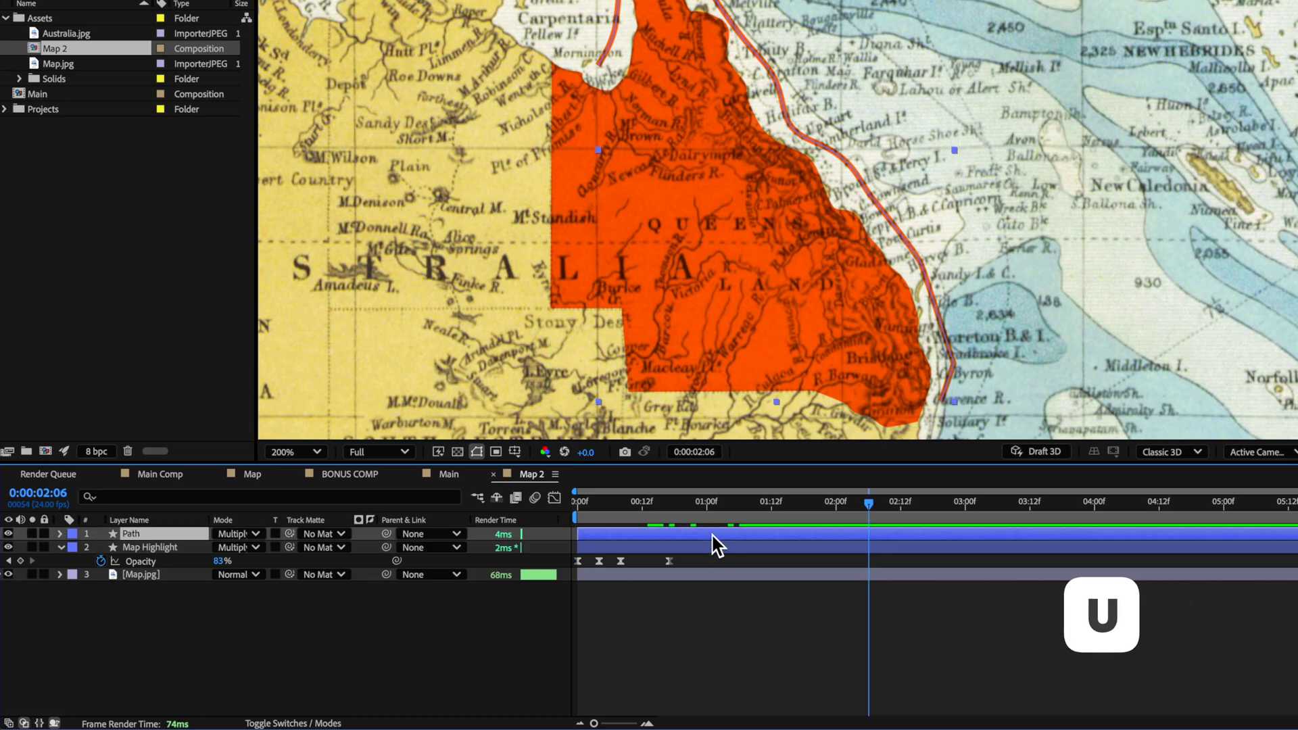
Rename the Path layer to Path - Orange.
click(131, 534)
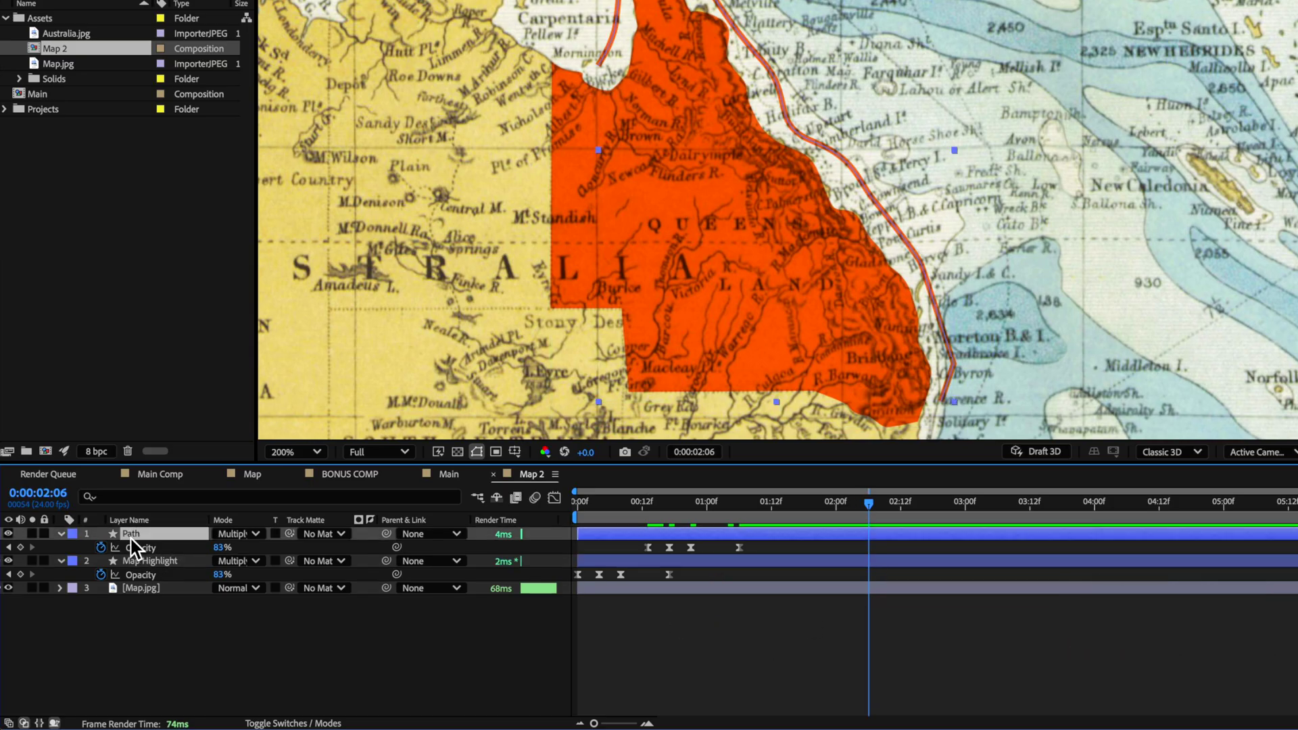
right_click(131, 538)
click(177, 677)
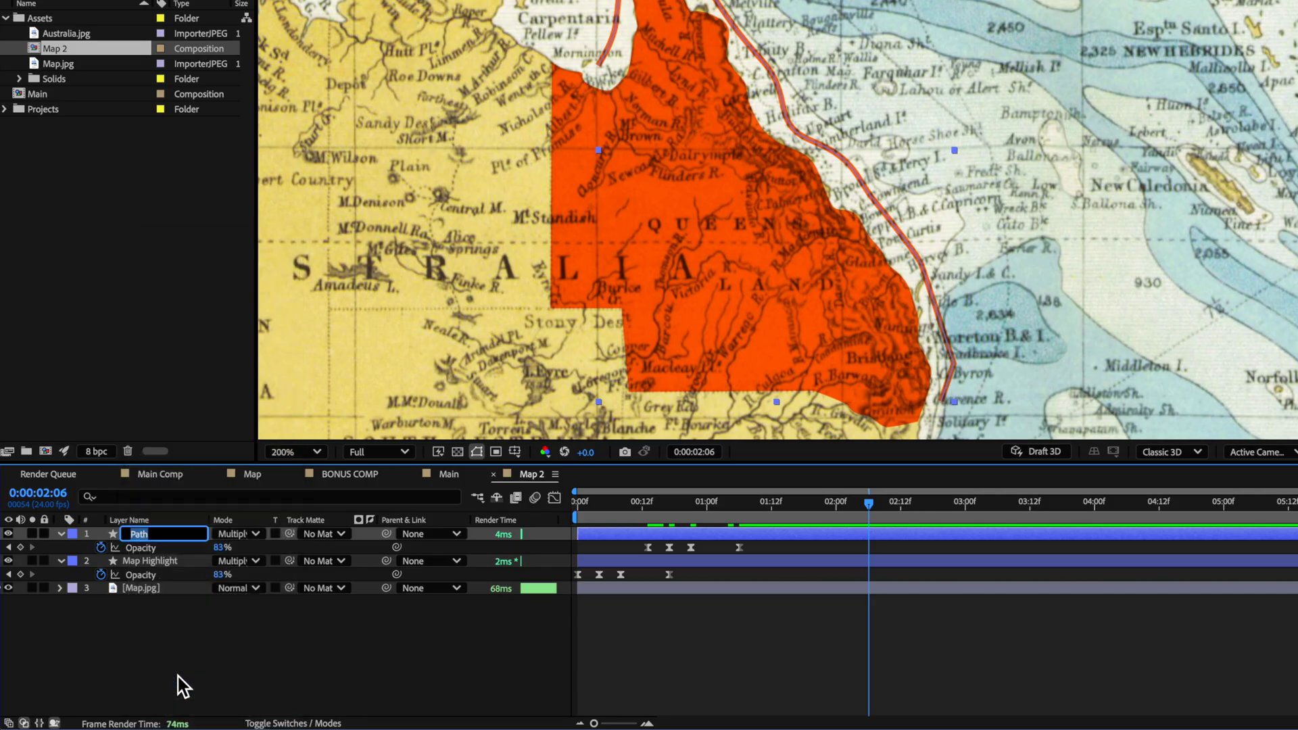
key(Right)
click(275, 675)
Duplicate the Path - Orange layer, move the copy beneath the original and rename it Path.
click(155, 536)
key(ctrl+d)
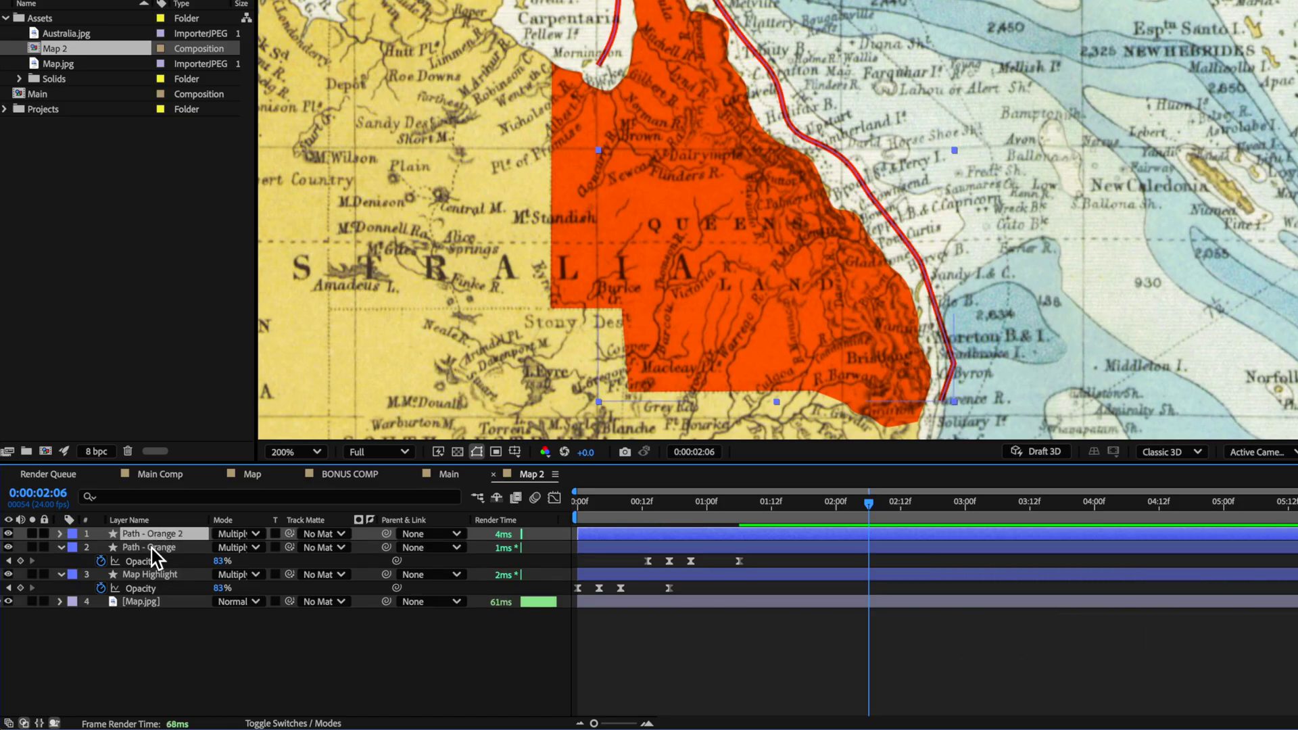
drag(151, 537, 153, 568)
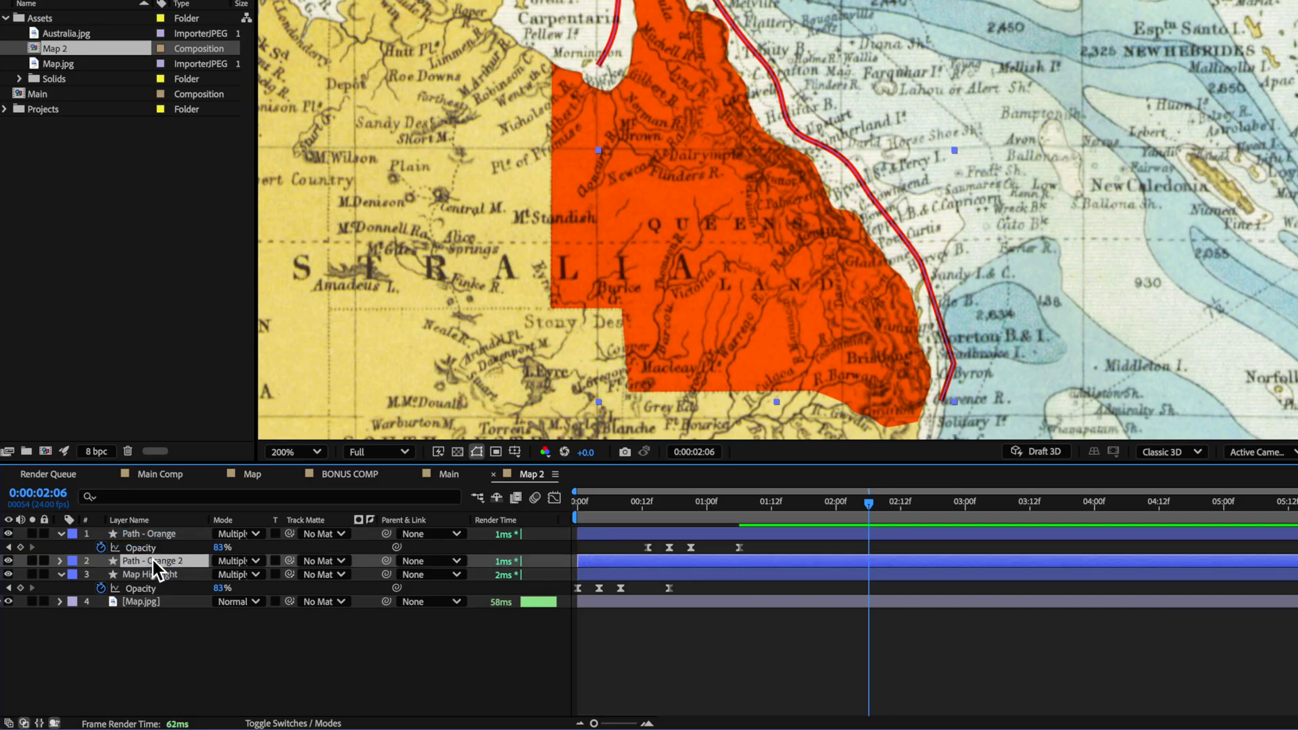
right_click(153, 561)
click(180, 678)
key(BackSpace)
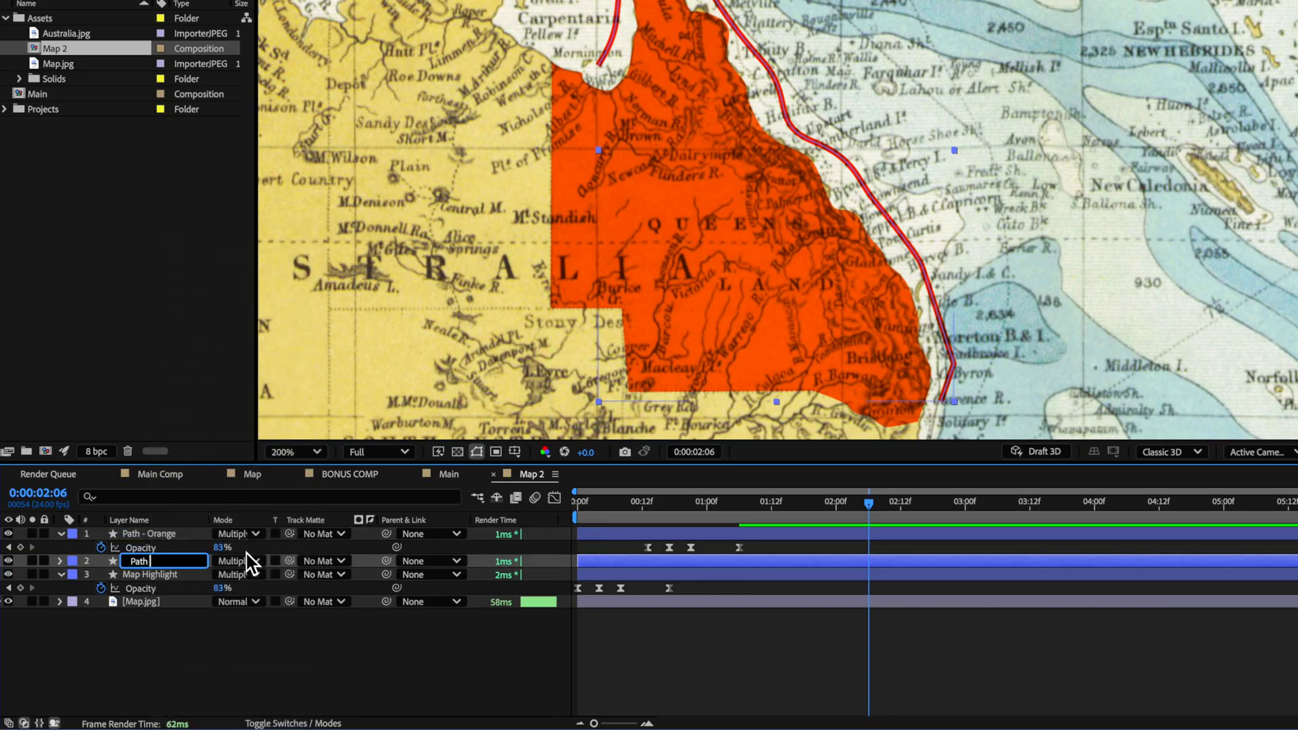
key(Return)
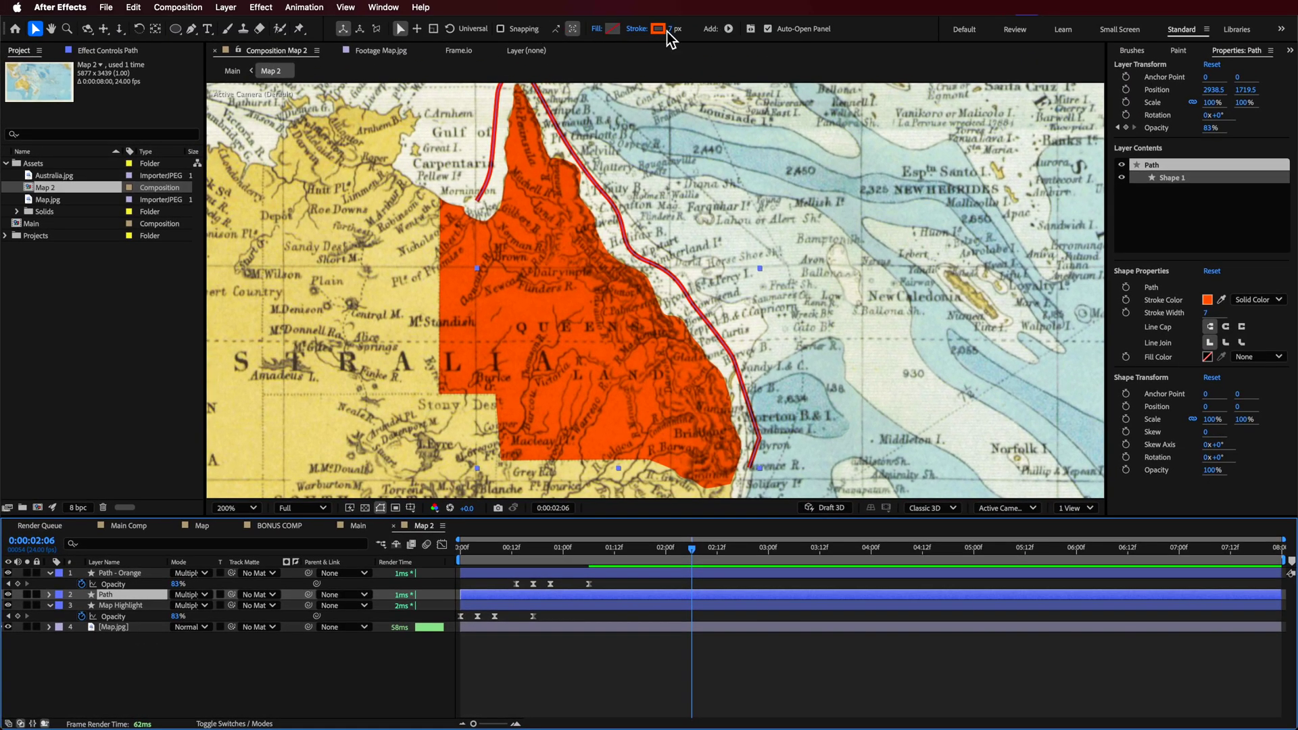
Change the stroke color of the duplicated Path layer to white.
click(660, 29)
drag(646, 415, 508, 292)
click(773, 300)
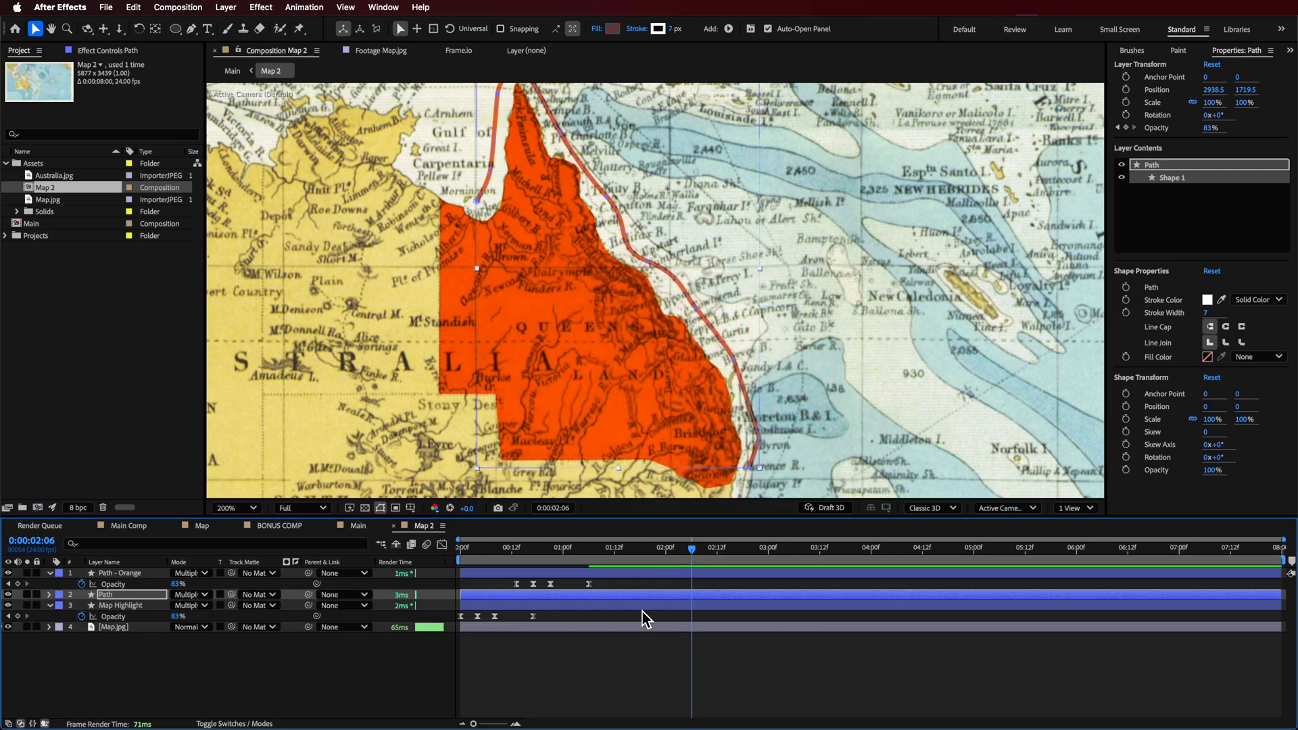
Reveal the white Path layer's opacity keyframes and delete the first three, keeping only the last one.
drag(593, 556, 490, 561)
key(u)
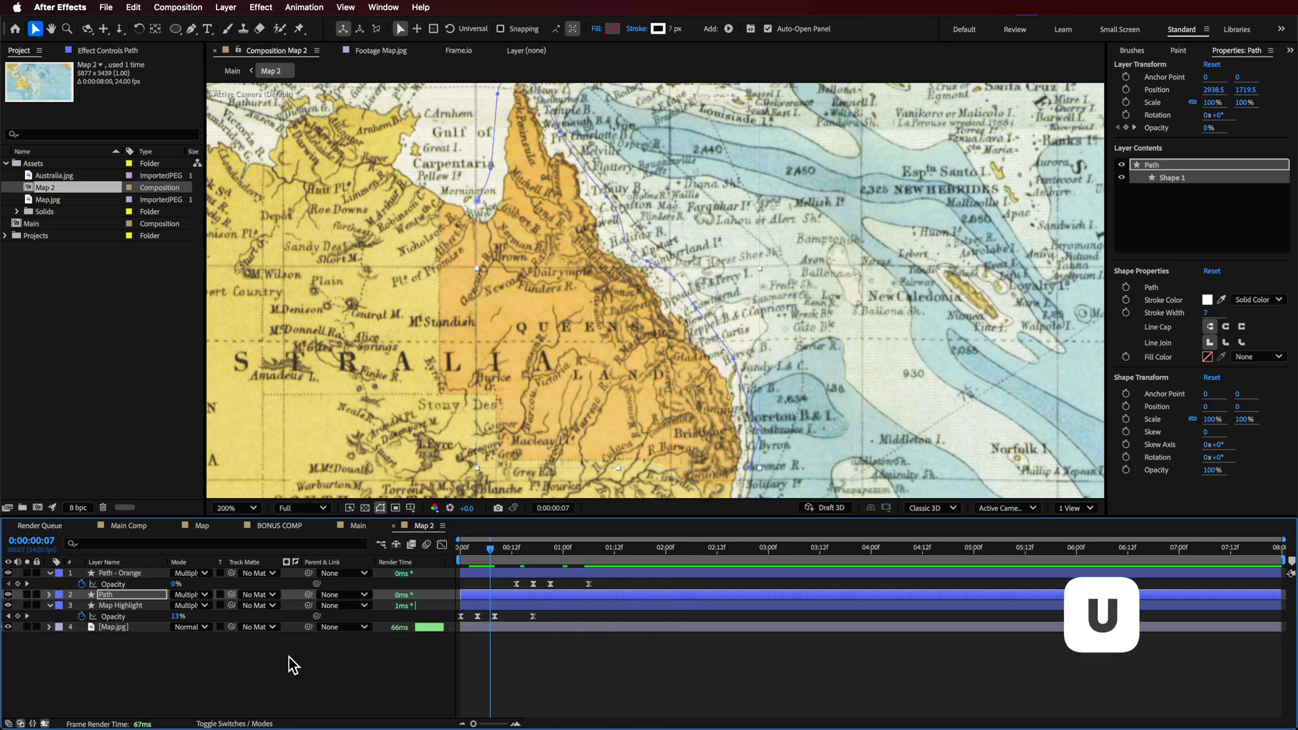
key(u)
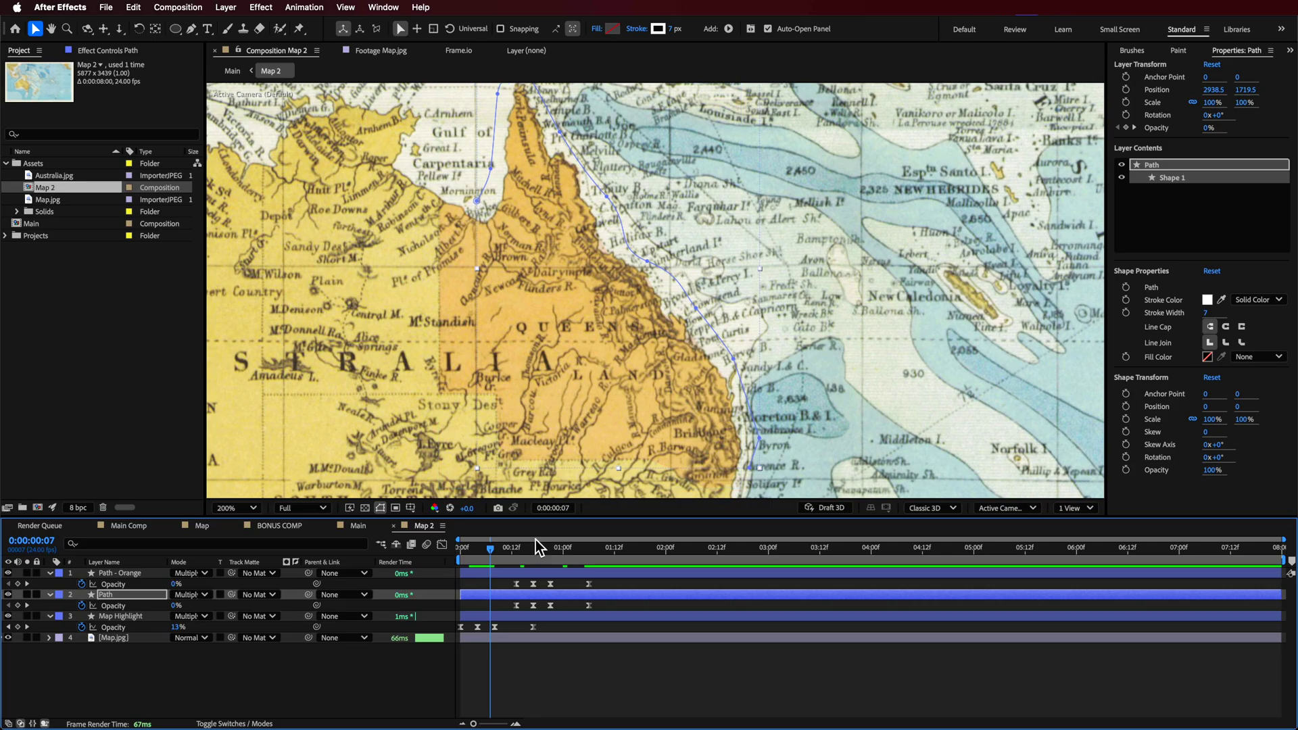
click(515, 550)
drag(567, 604, 524, 608)
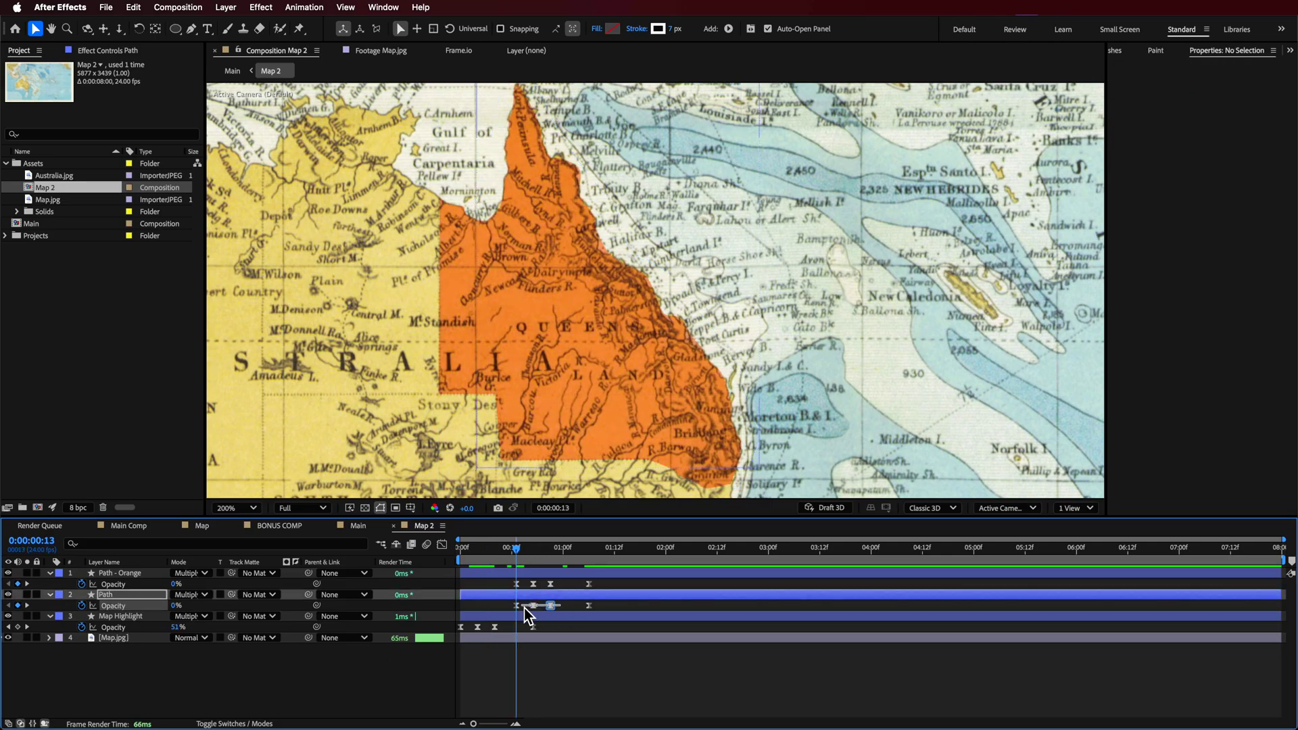
click(518, 610)
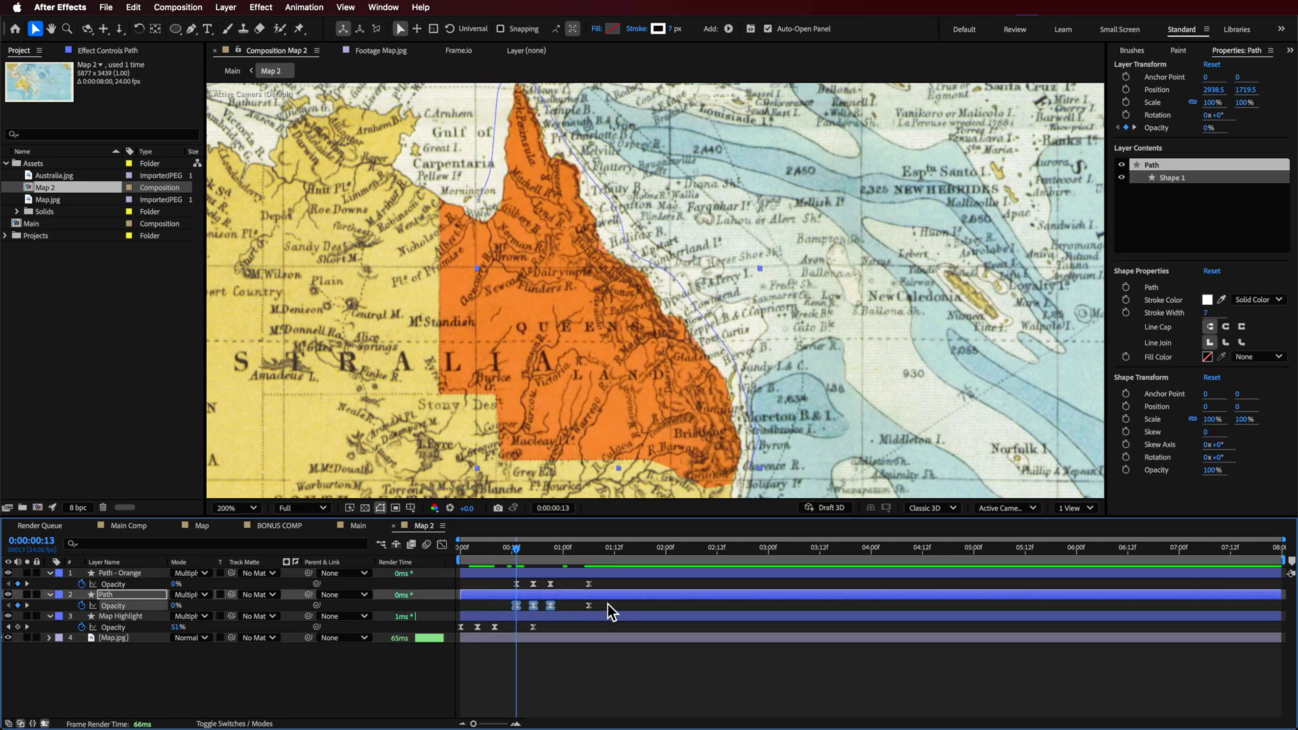
key(Delete)
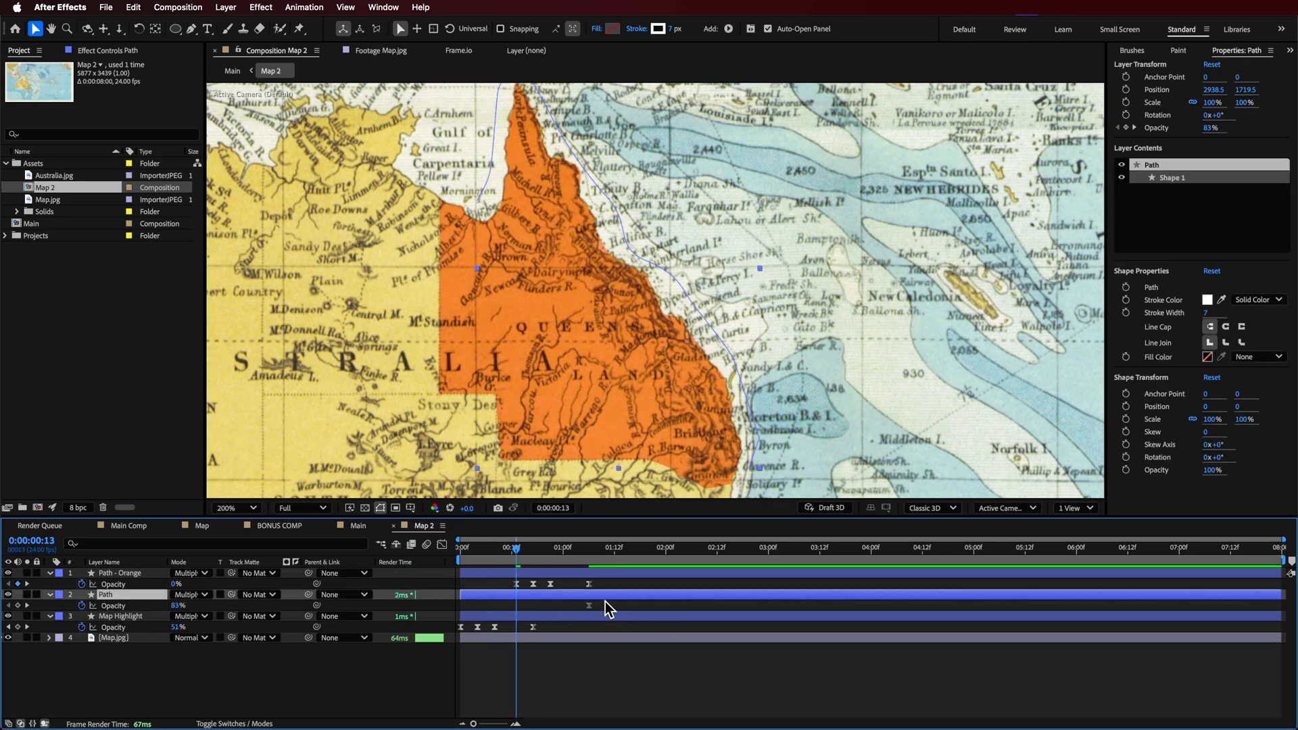
Add a 60% opacity keyframe at frame 13 on the white Path layer and set its blending mode to Normal.
click(21, 605)
drag(179, 609, 212, 611)
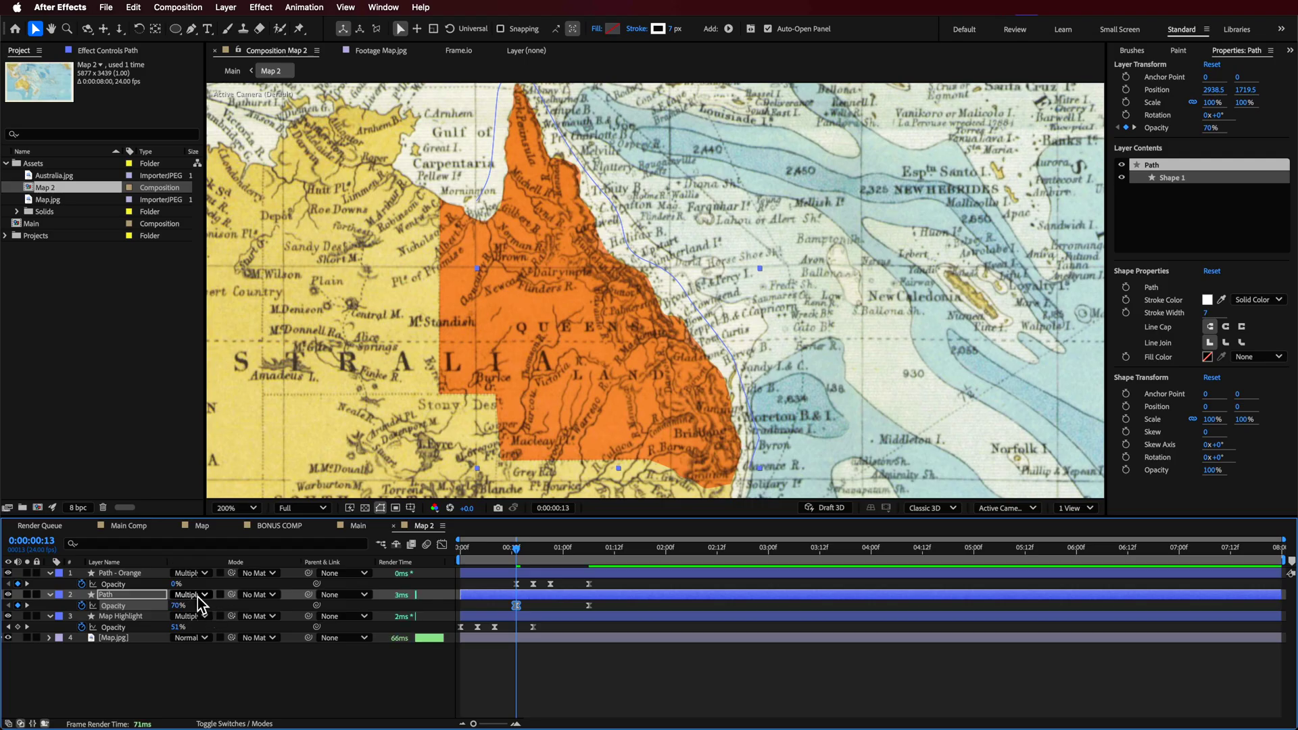
click(196, 595)
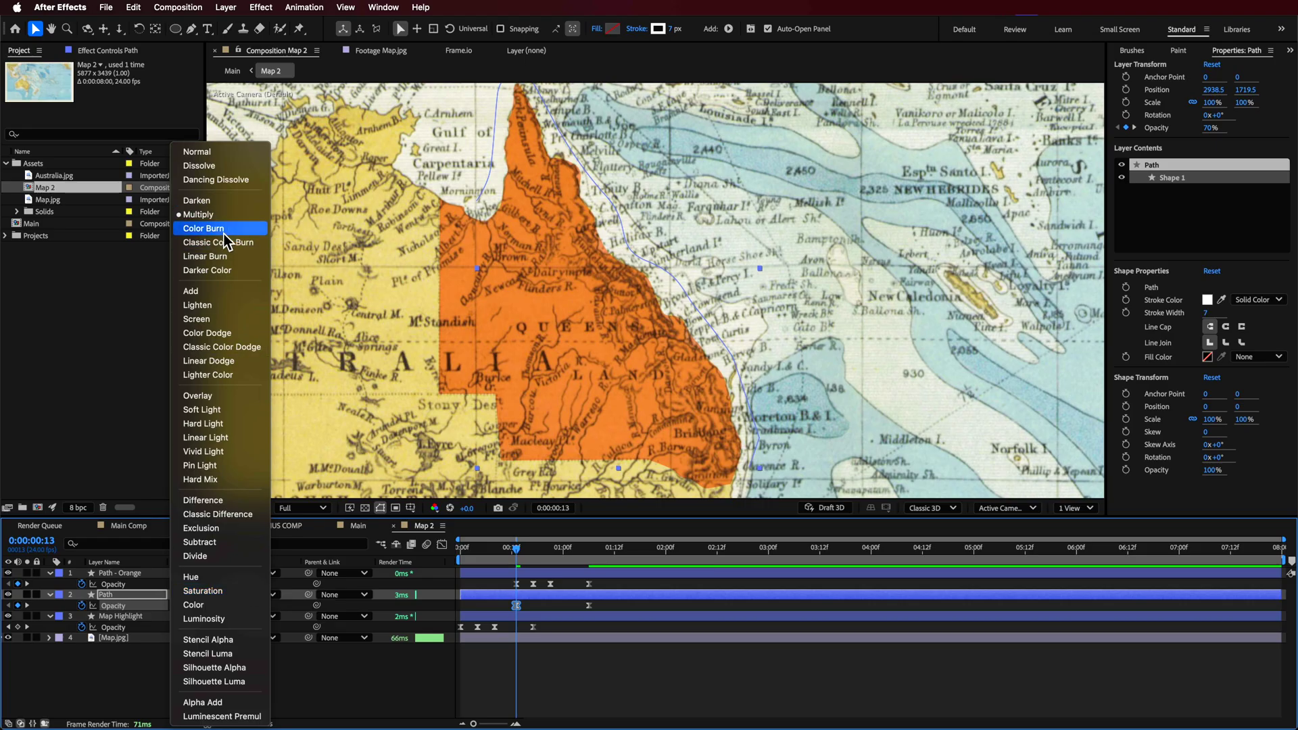
click(202, 153)
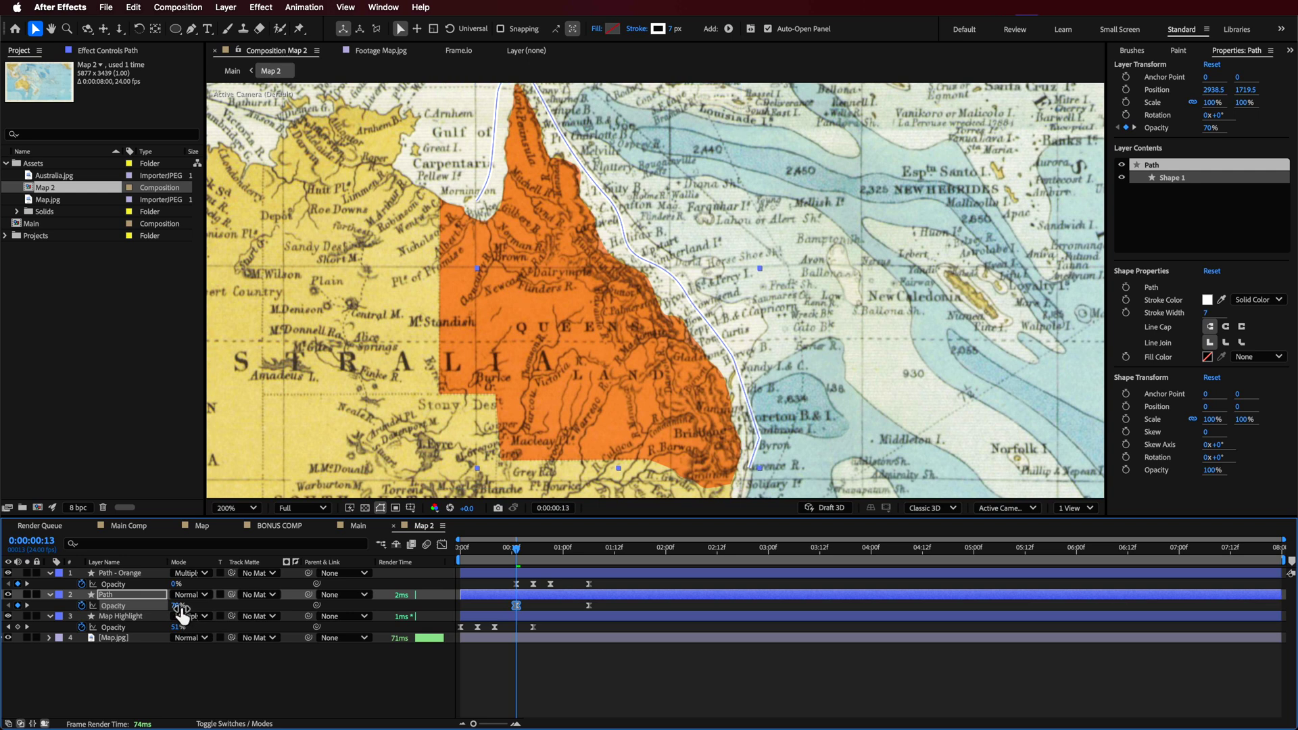
drag(180, 606, 175, 608)
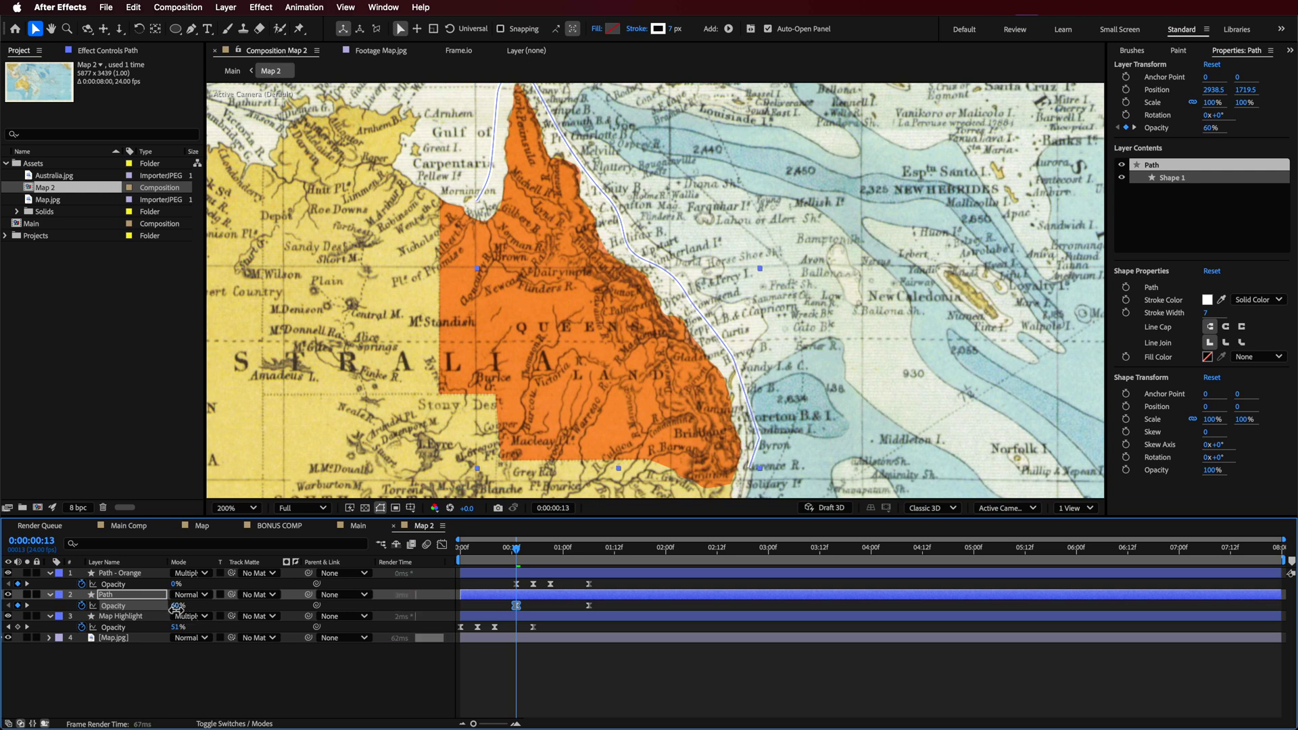
drag(176, 606, 178, 606)
click(574, 662)
Set the white Path layer's opacity to 0% at its last keyframe, at 0:00:01:06.
drag(520, 553, 590, 564)
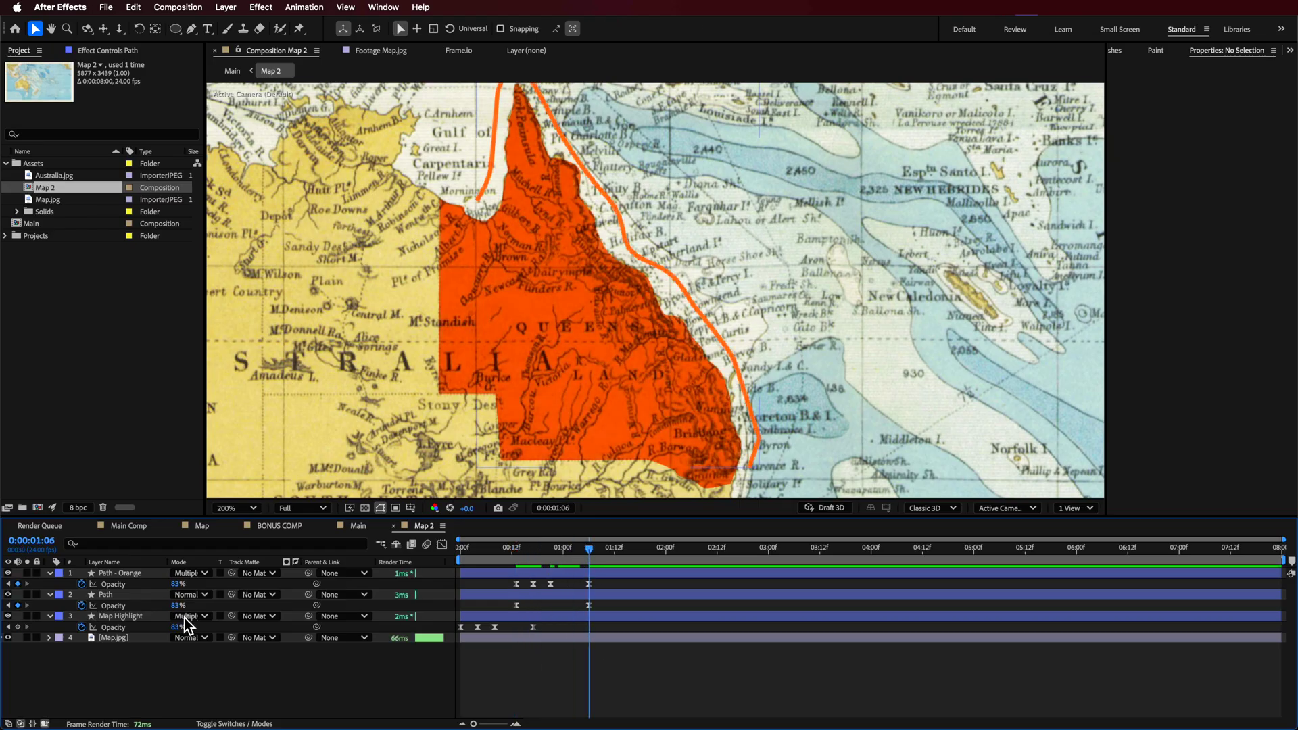
drag(179, 606, 35, 614)
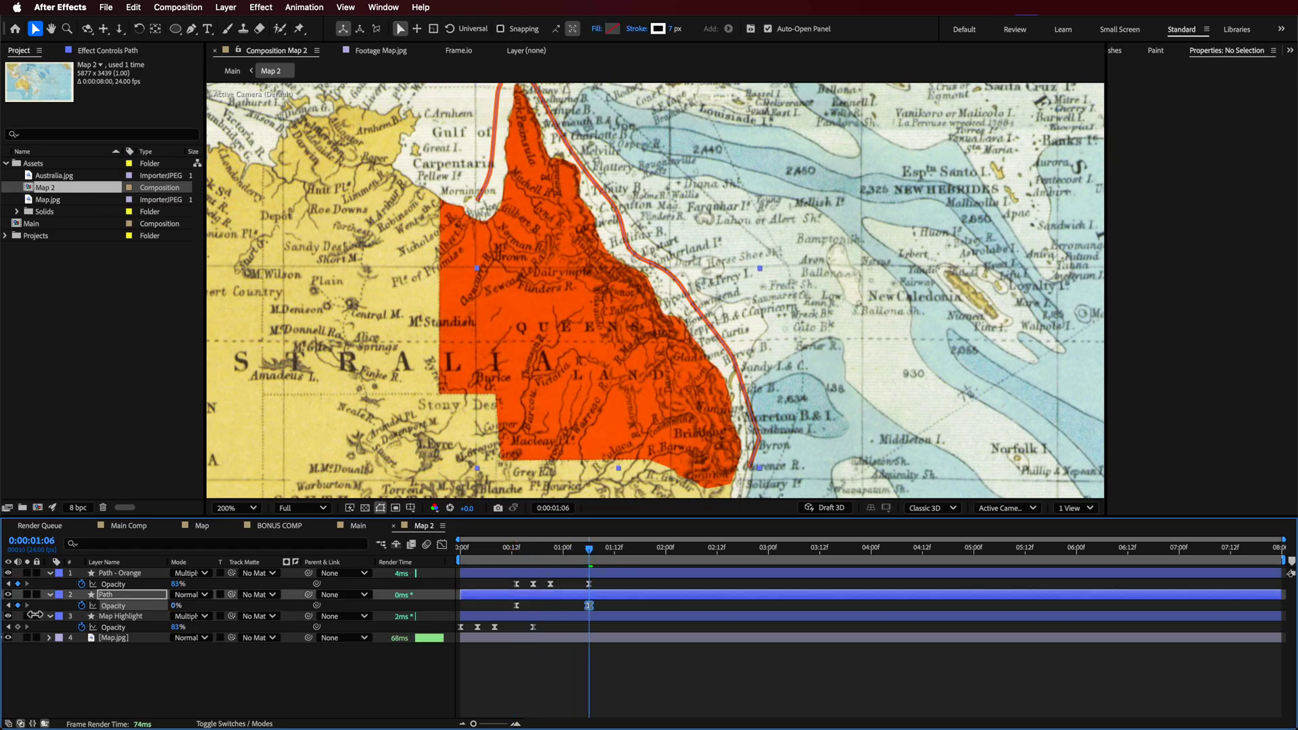
click(601, 685)
Move the white Path layer's first opacity keyframe to just after the Map Highlight's last keyframe, and preview from the start.
drag(516, 548, 591, 570)
drag(516, 605, 541, 608)
key(space)
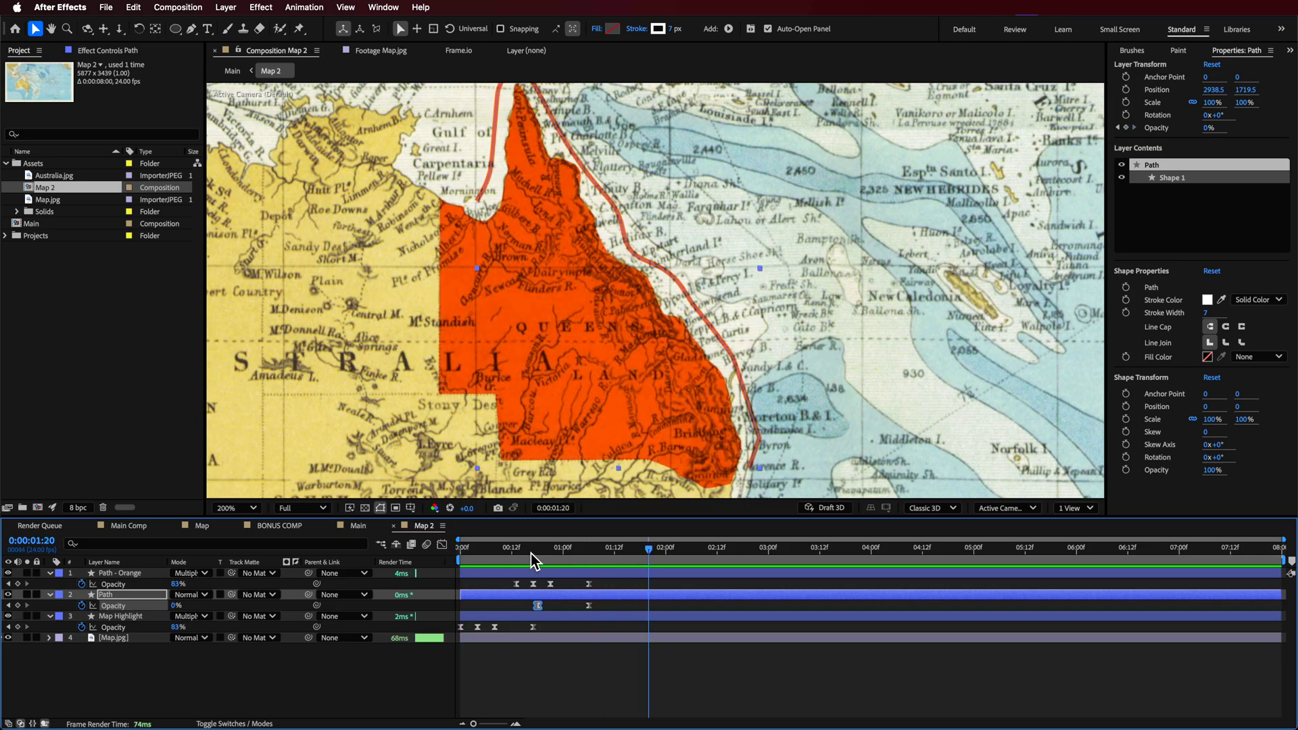
click(536, 672)
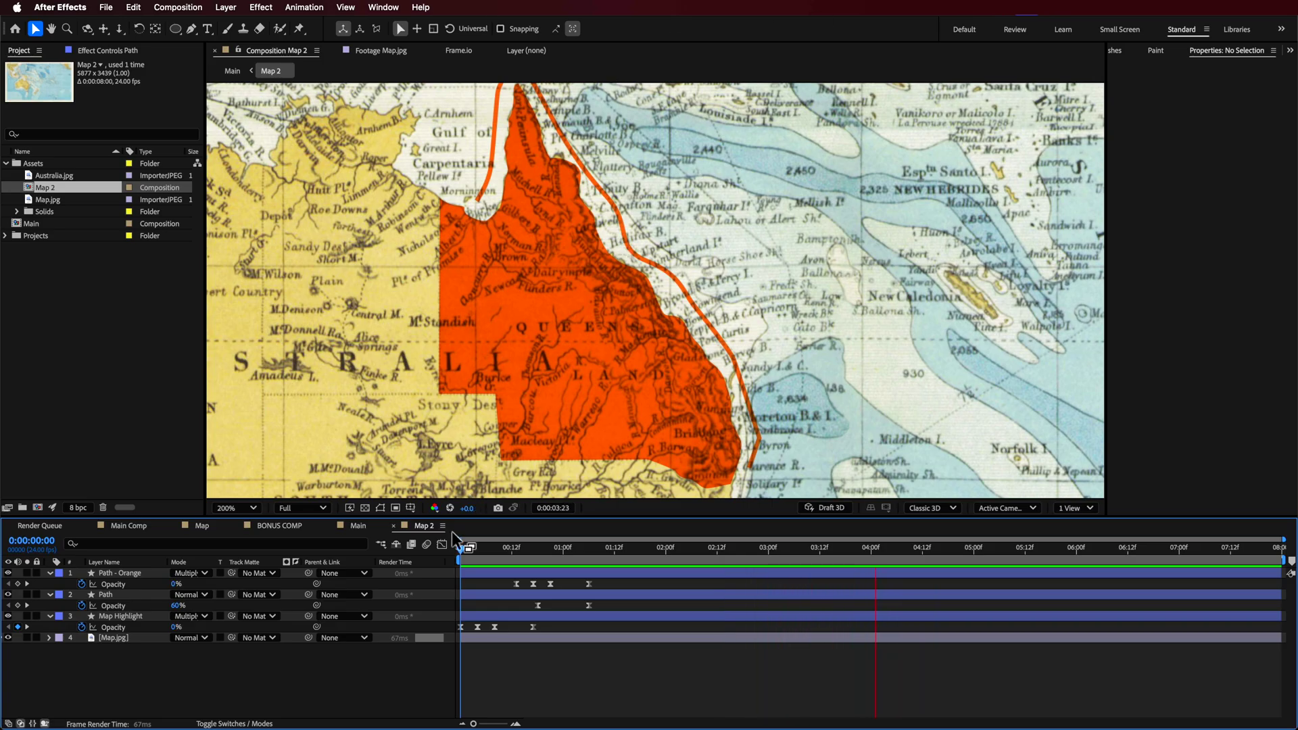
click(462, 550)
key(space)
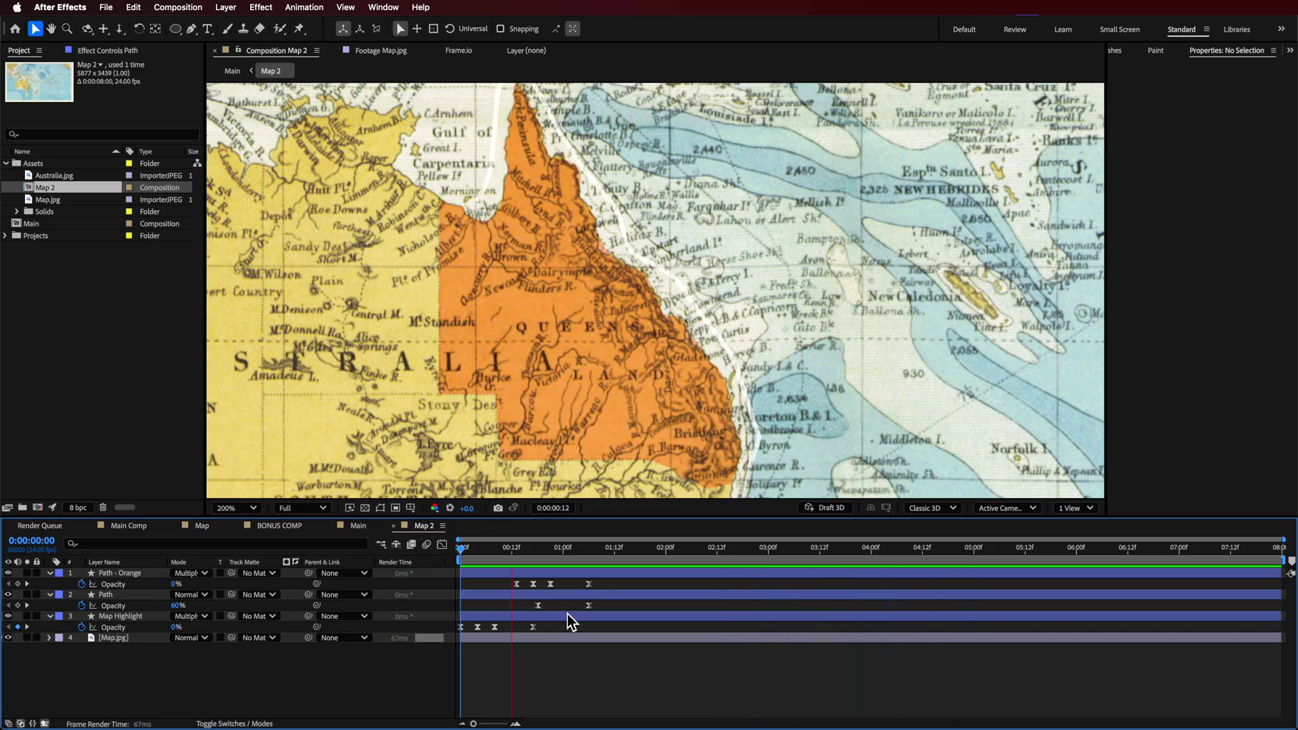
Set the white Path layer's opacity to 77% at its first keyframe, at 0:00:00:18, and preview the animation.
key(space)
click(538, 551)
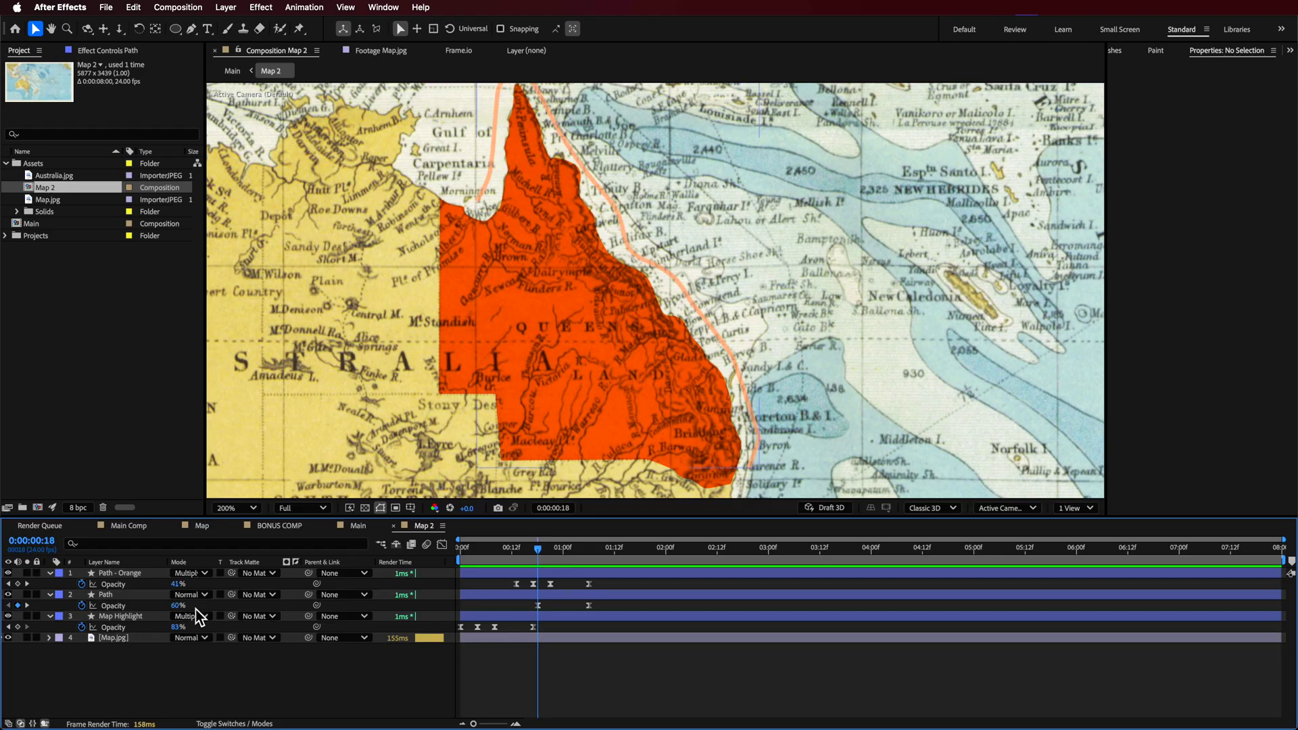
drag(177, 607, 192, 609)
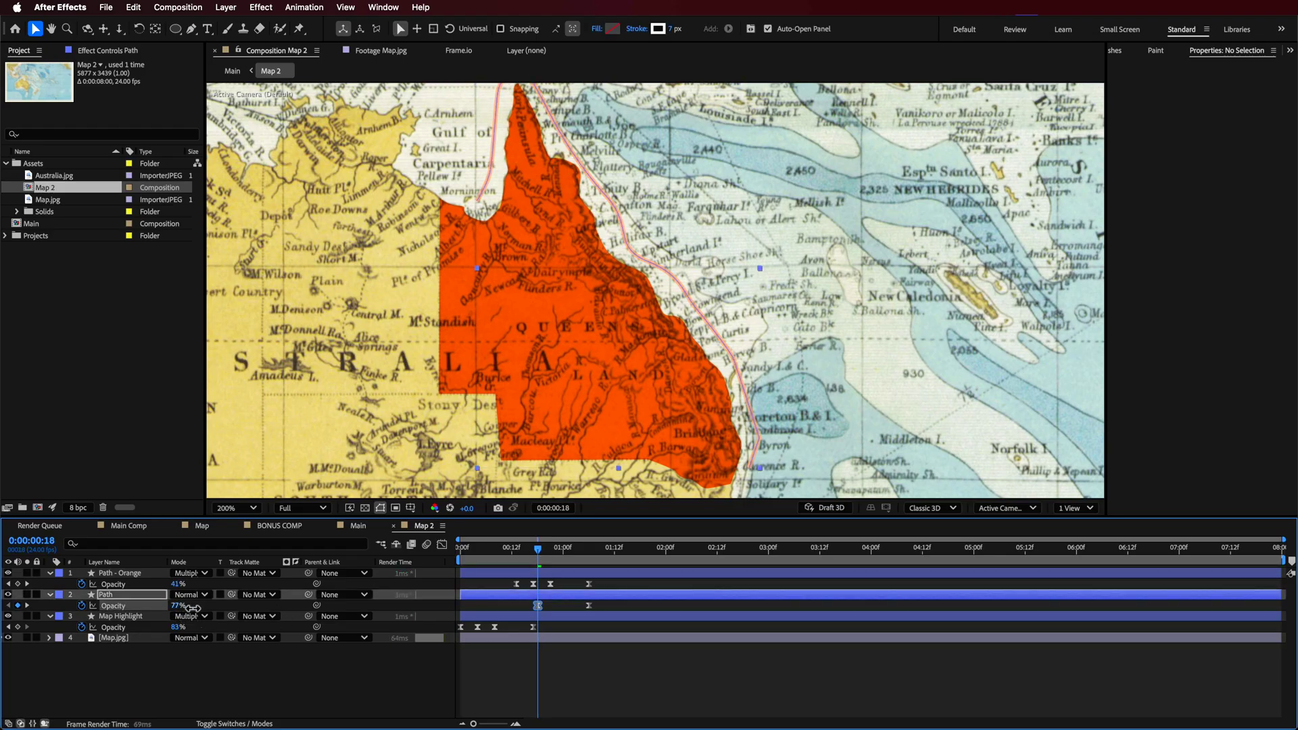
click(661, 690)
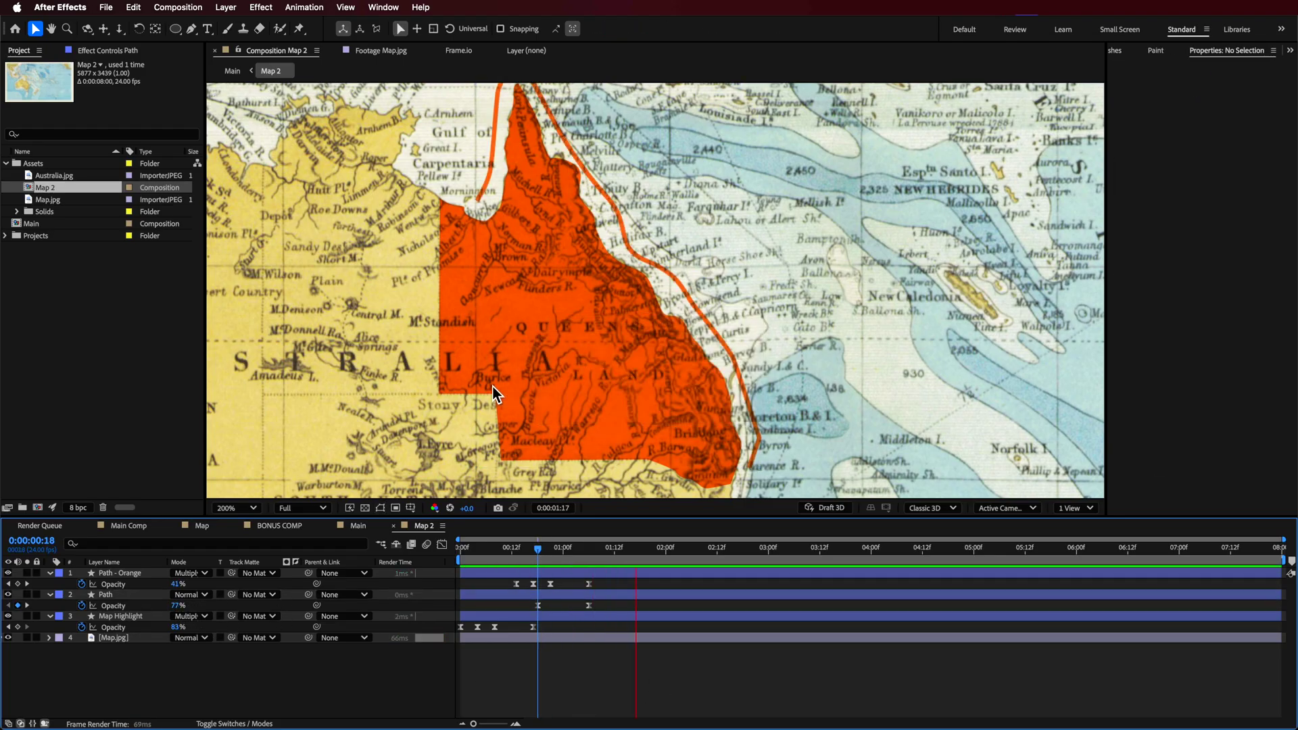
scroll(495, 389, down, 1)
key(space)
key(v)
key(Home)
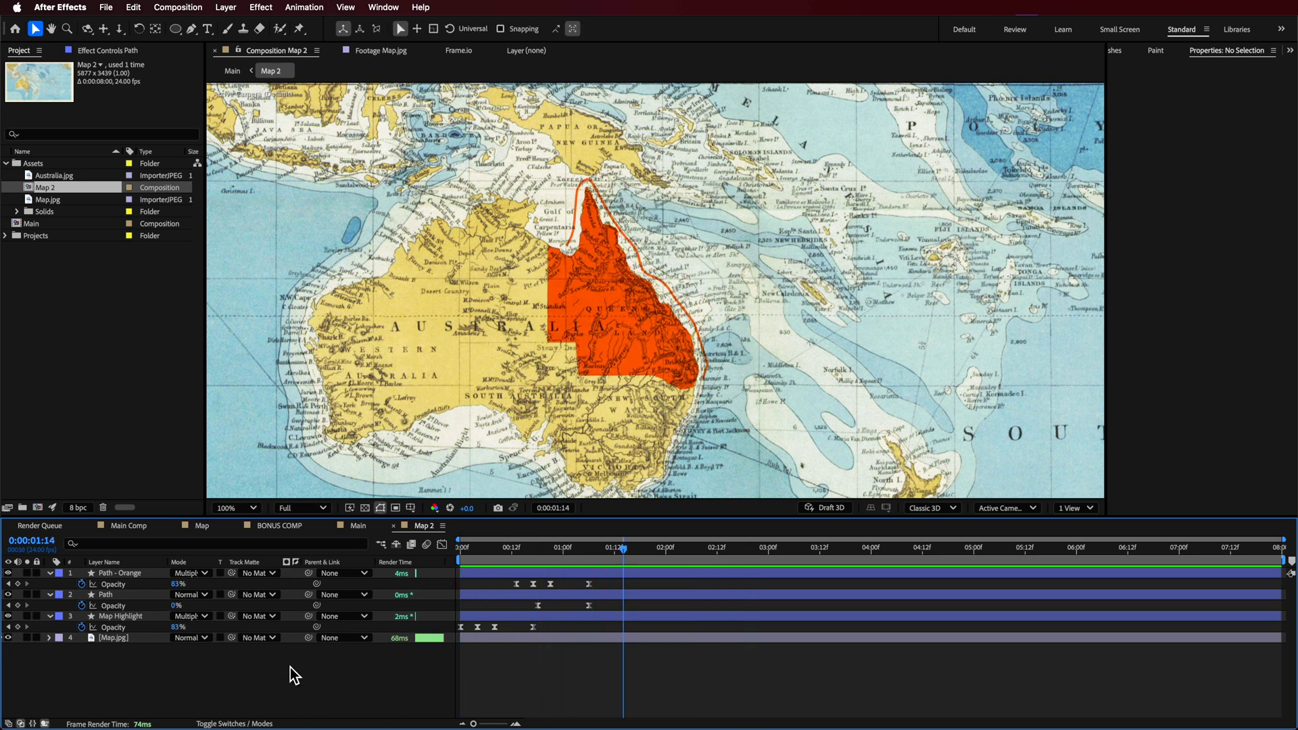
Make the Path - Orange, Path and Map Highlight layers 3D and collapse their properties.
click(205, 723)
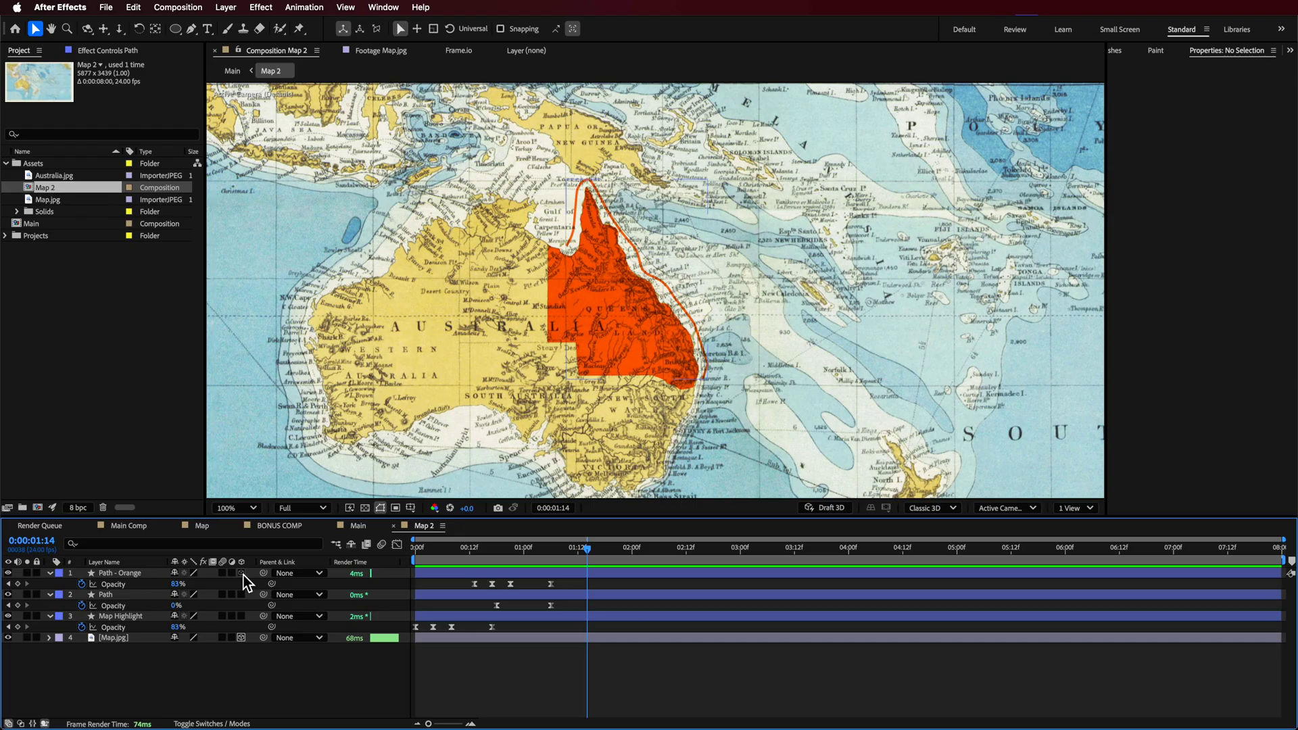
click(242, 573)
click(242, 648)
scroll(244, 696, down, 2)
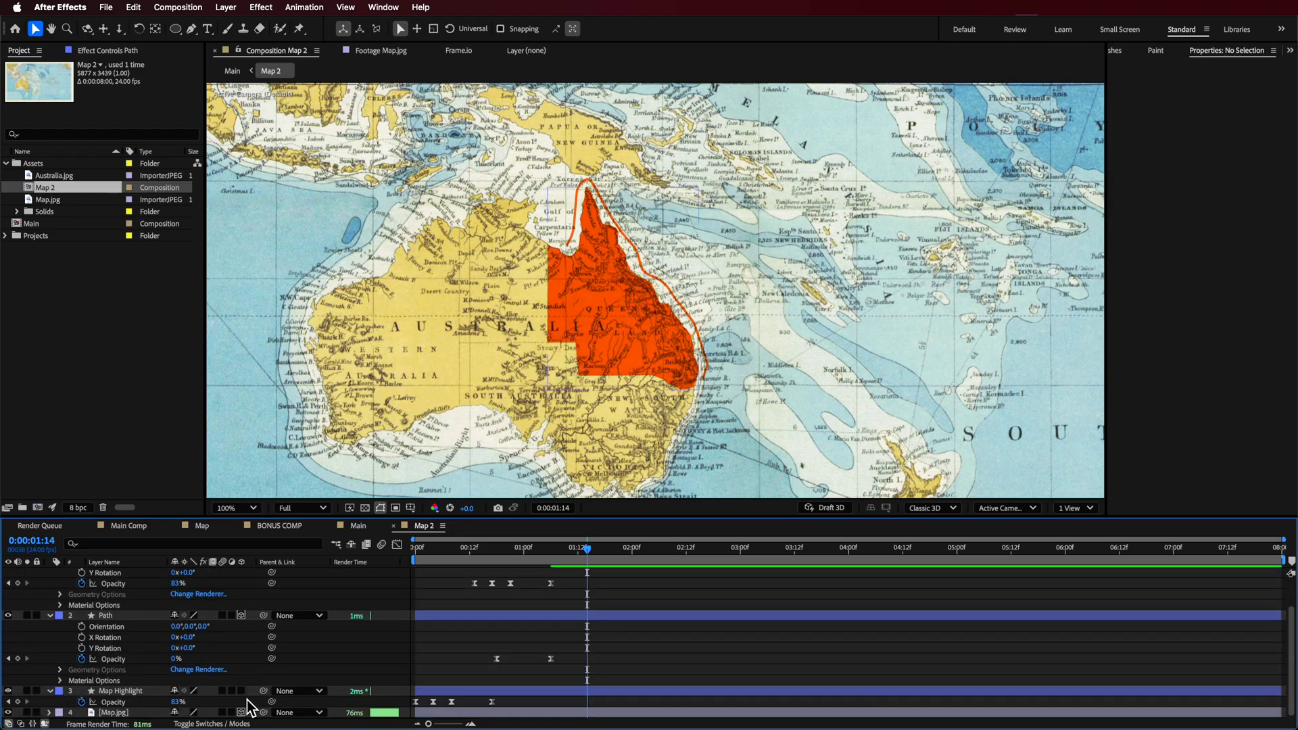
click(241, 692)
key(a)
key(a)
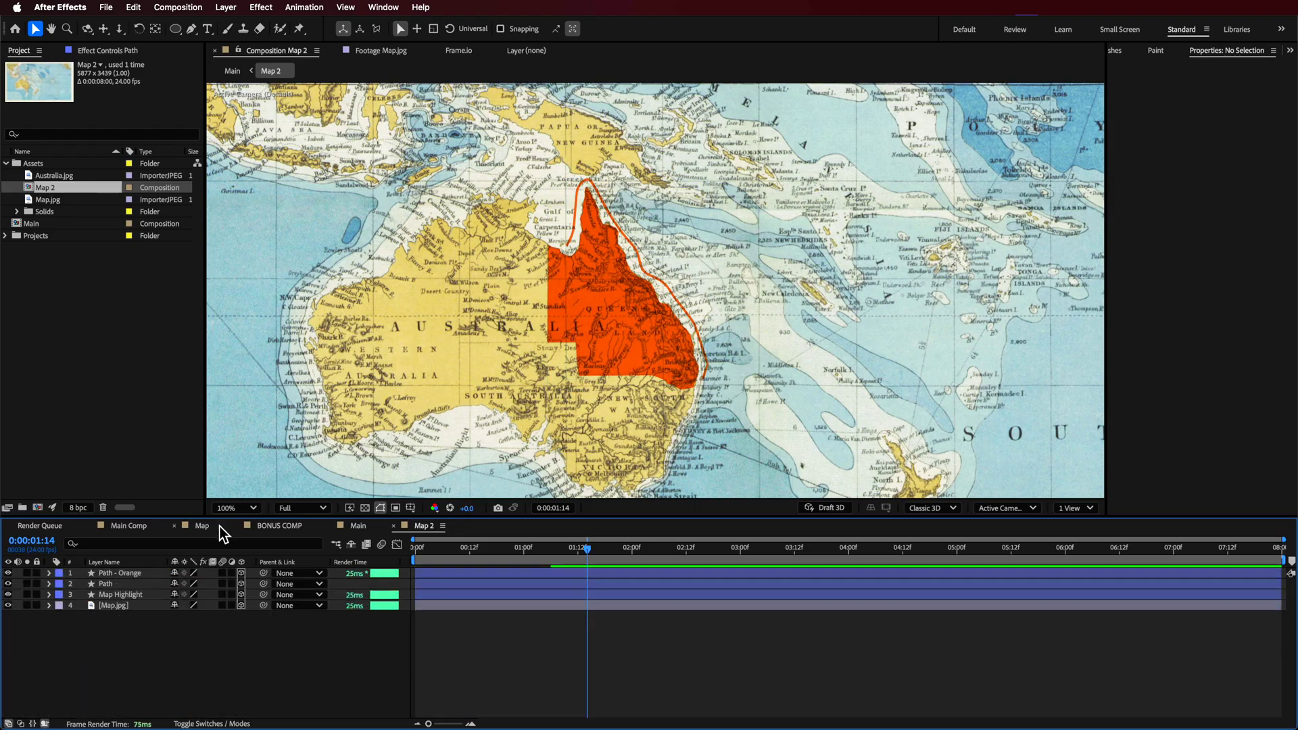
Add a two-node camera named Camera 1 with the 35mm preset to the Main composition.
click(352, 526)
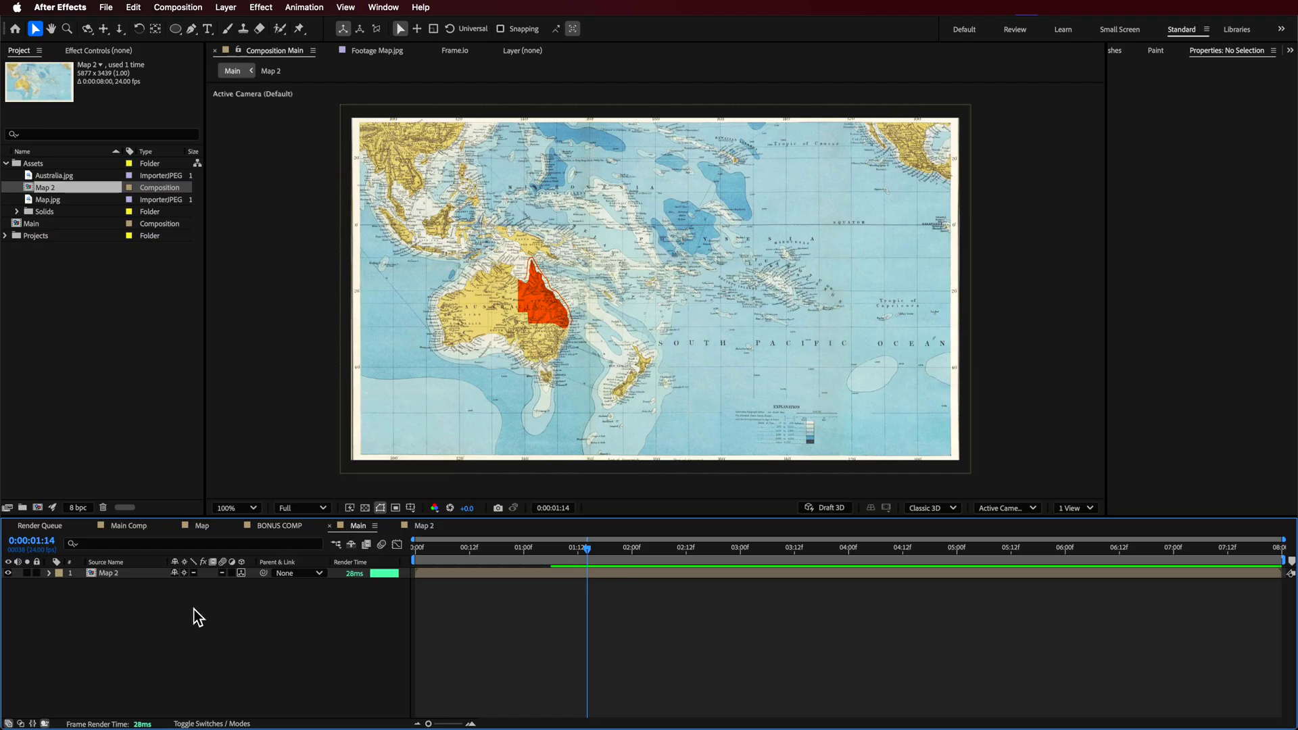
right_click(95, 585)
mouse_move(140, 566)
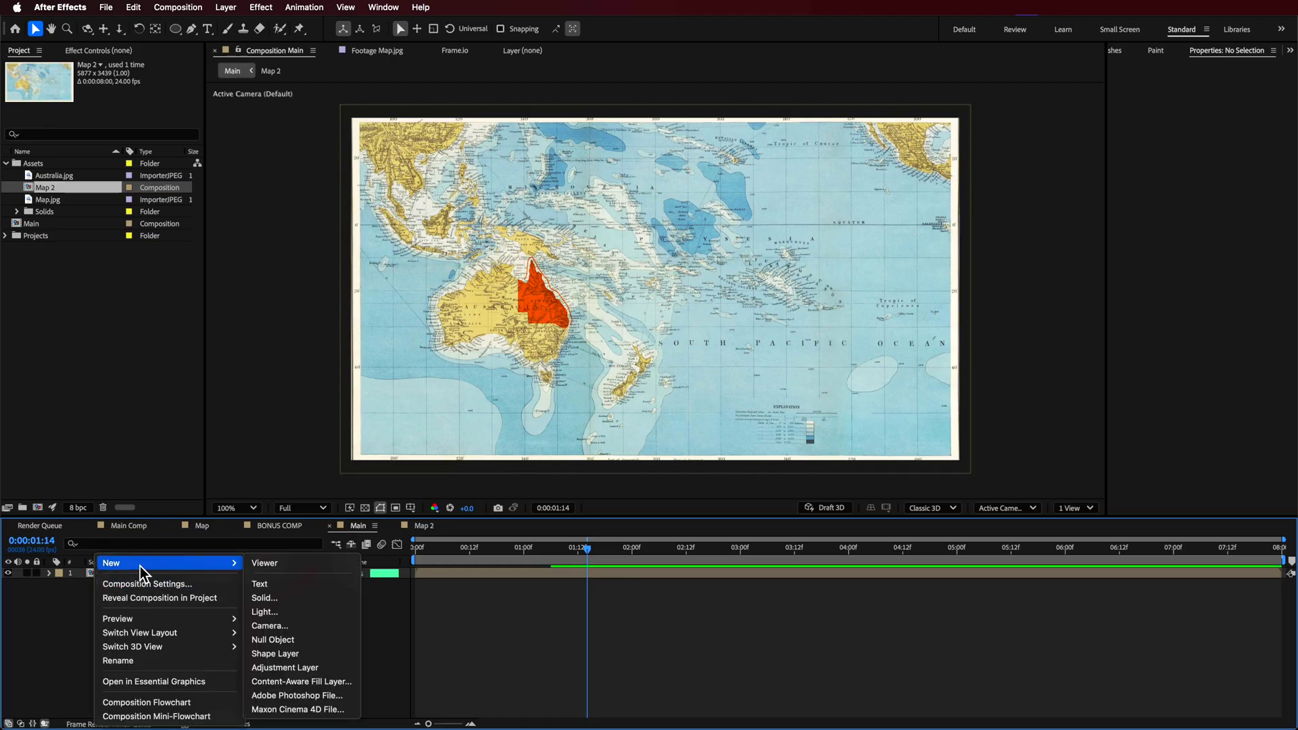
click(302, 628)
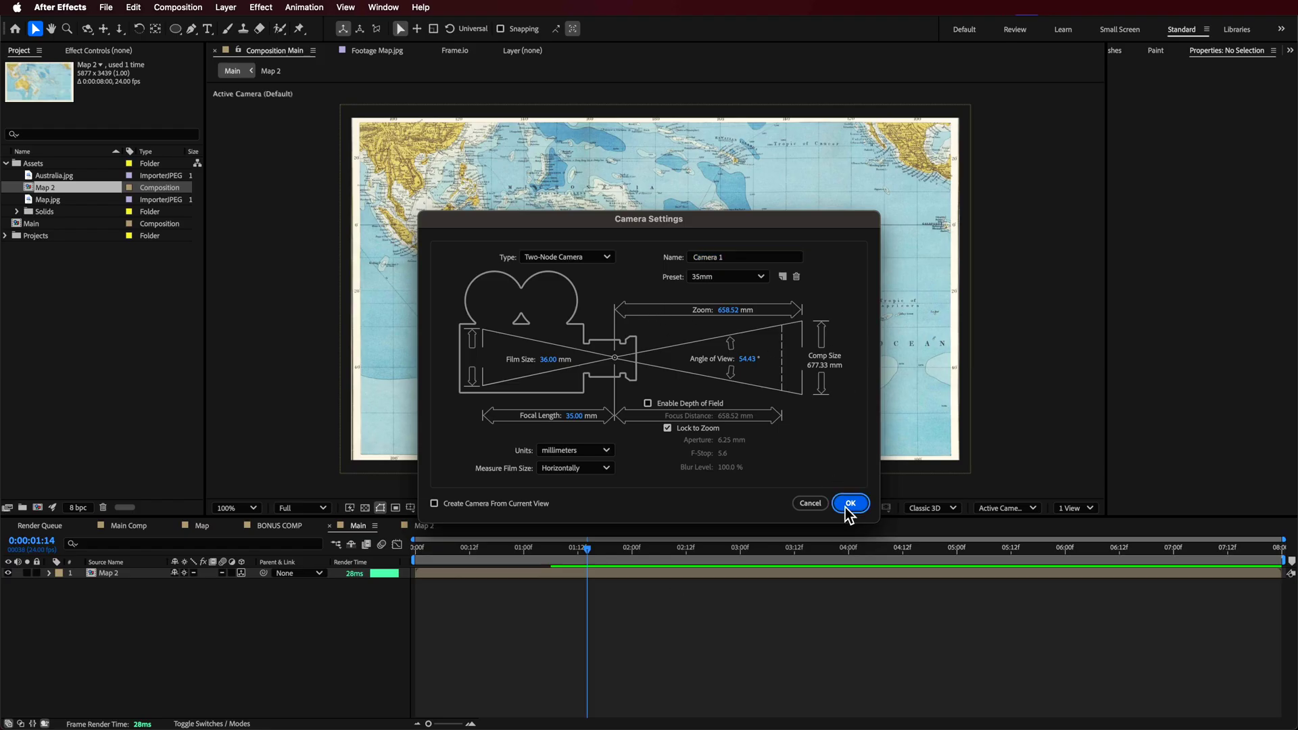
click(849, 504)
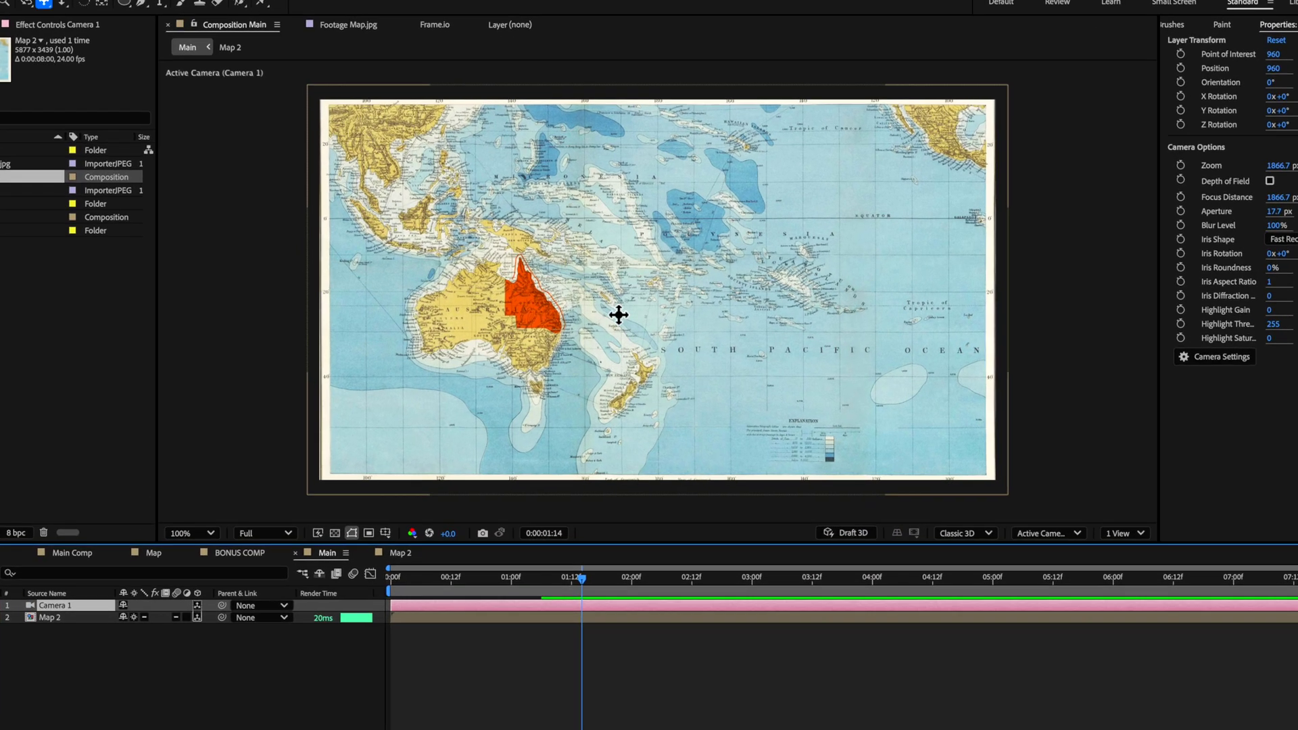
Orbit, pan and dolly the camera in to frame Australia and New Zealand at a tilted angle for the opening shot.
key(c)
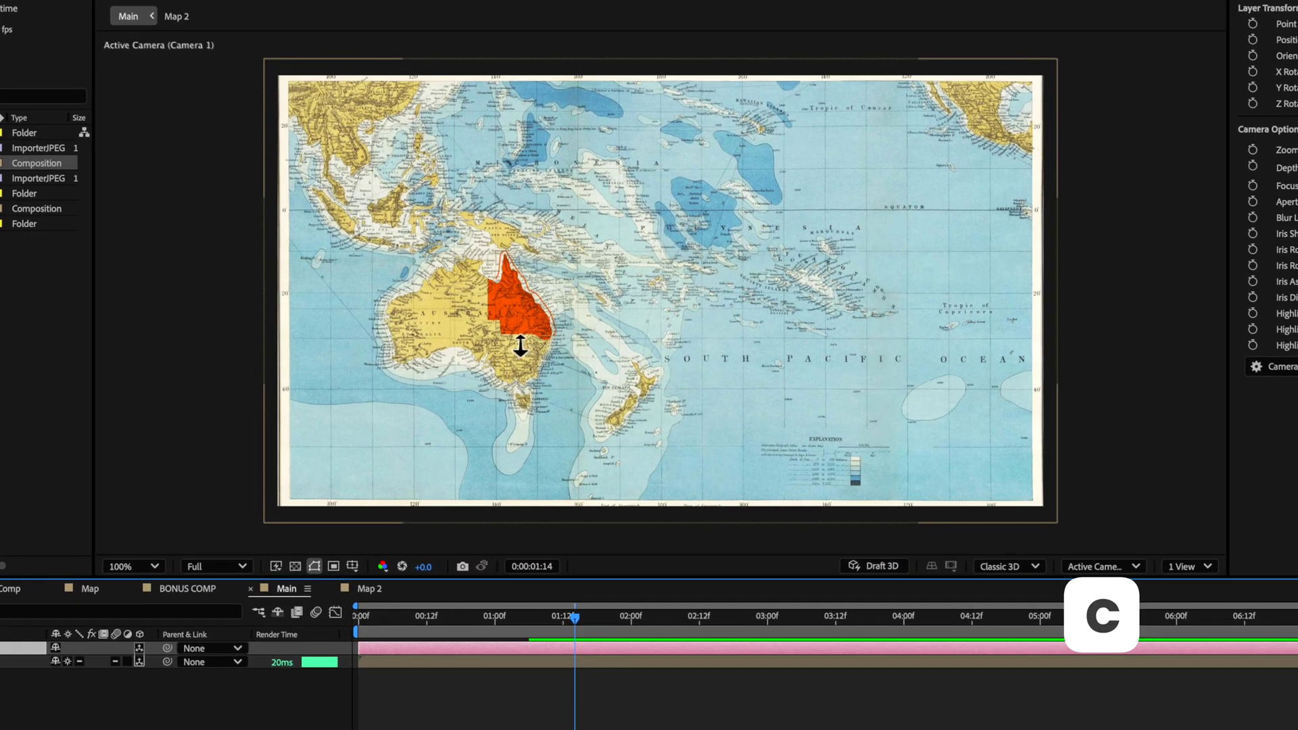
drag(520, 346, 620, 315)
key(c)
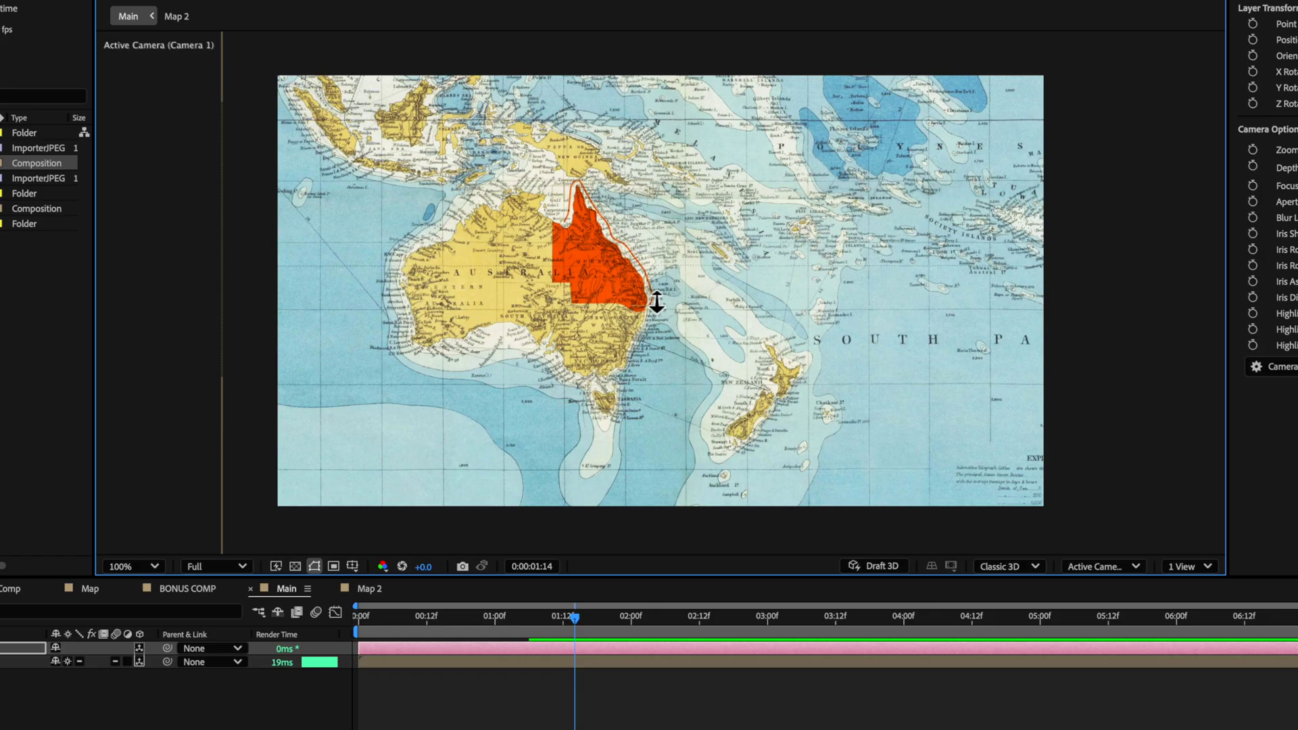
drag(655, 286, 603, 255)
key(c)
key(c)
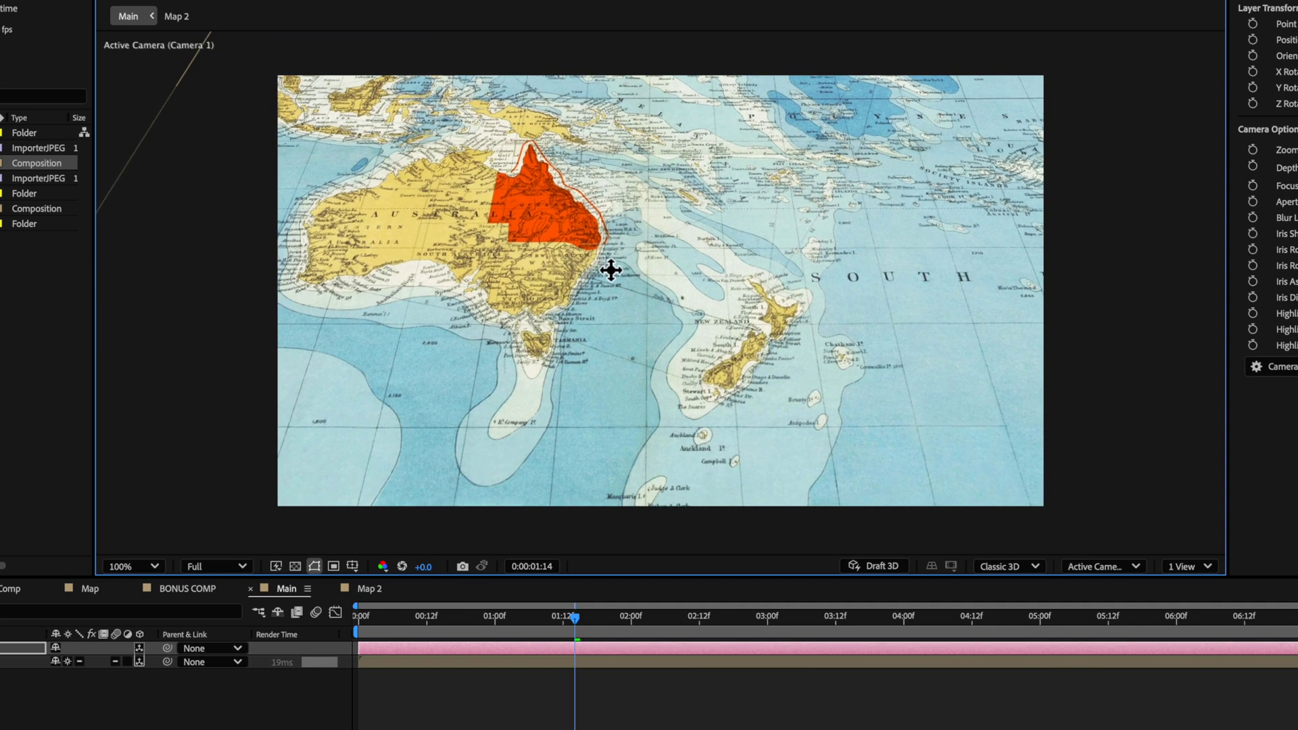
drag(611, 270, 609, 275)
key(3)
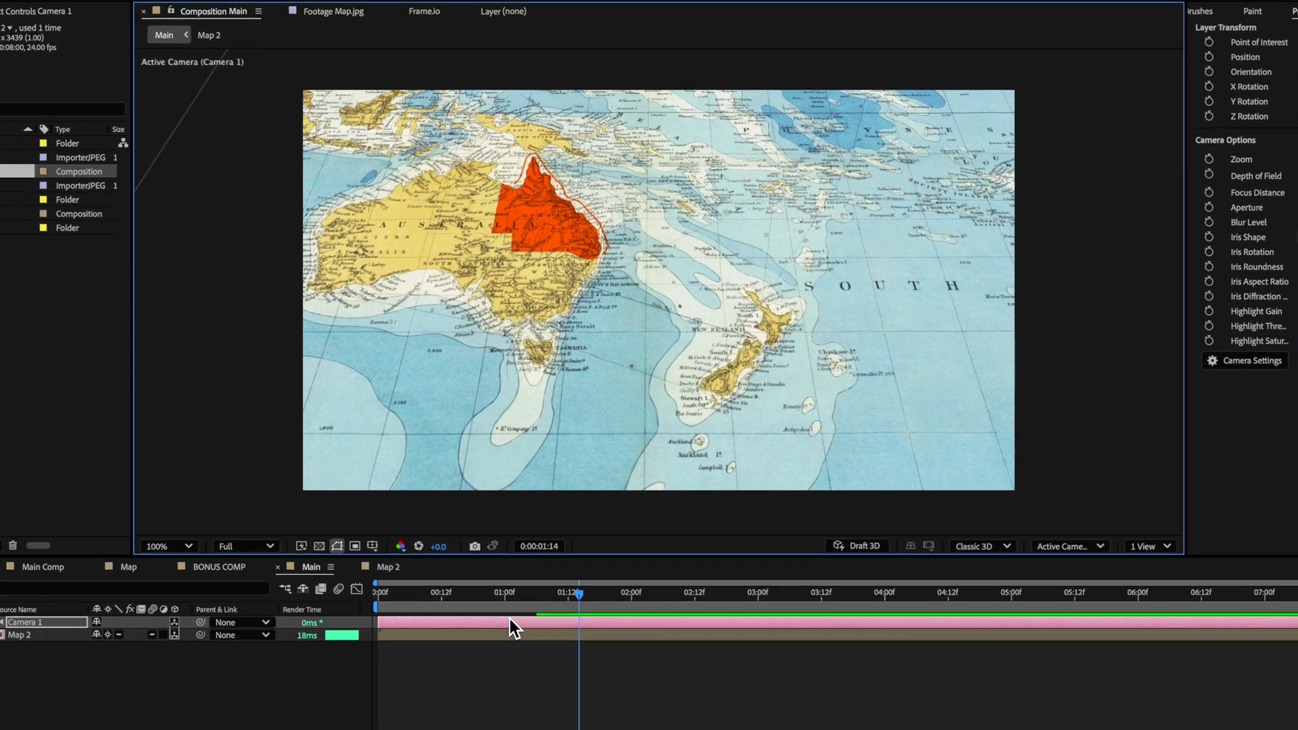
Add keyframes for the camera's Point of Interest and Position at 0:00:00:00.
drag(484, 617, 357, 625)
click(48, 573)
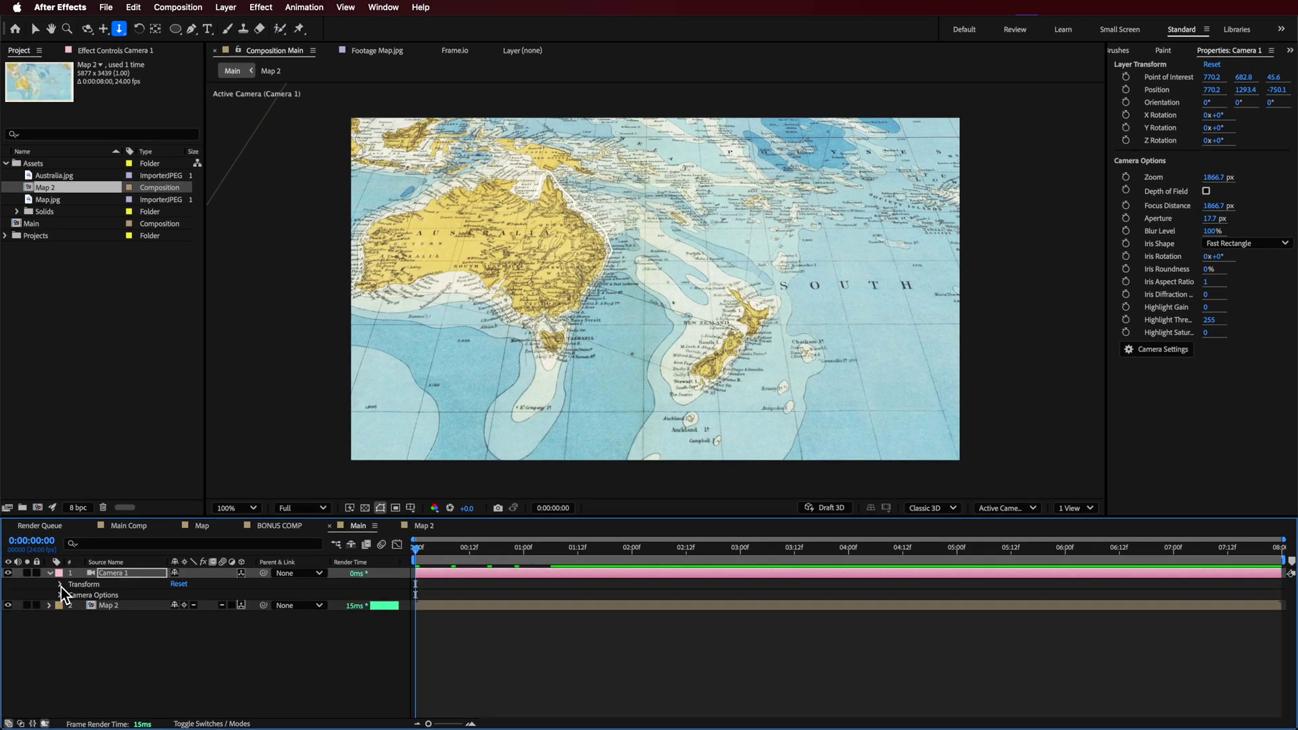
click(60, 584)
click(82, 595)
click(82, 606)
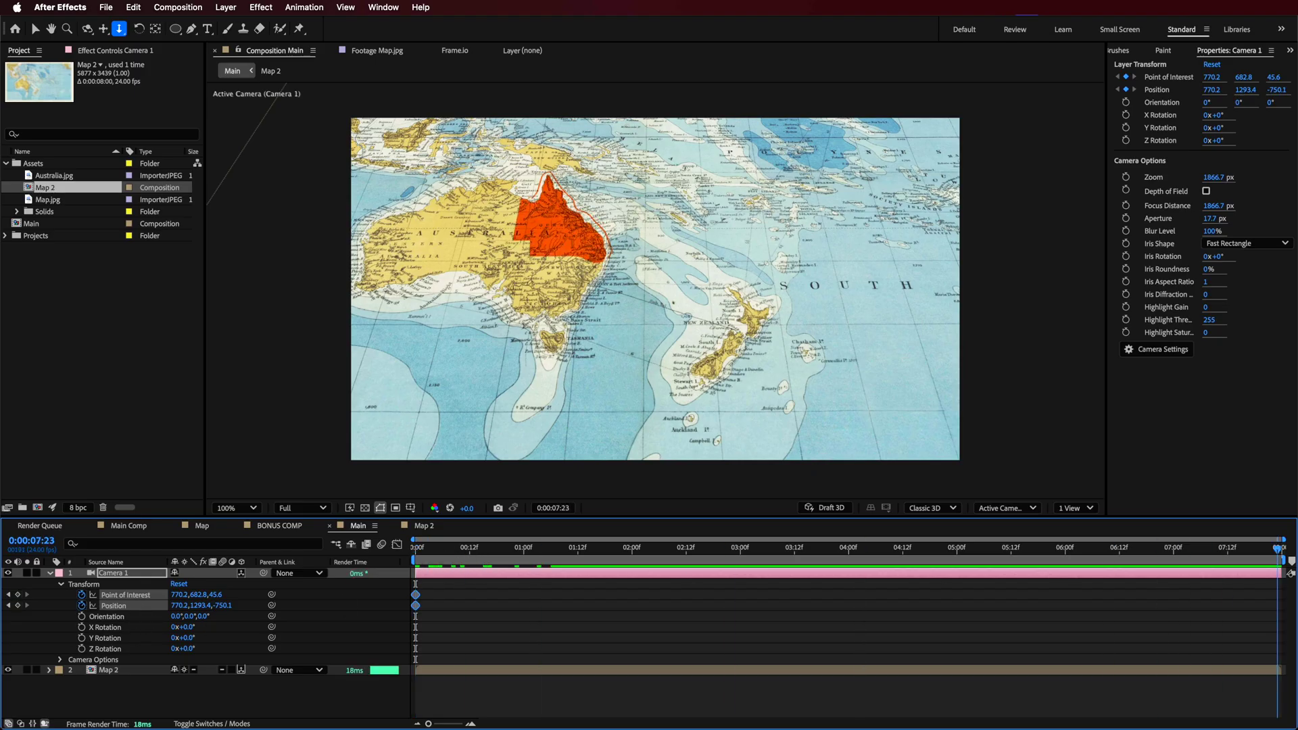
Reframe the camera at 0:00:07:23 into a flatter view of Australia with Queensland for the closing shot, and save the project.
key(c)
key(c)
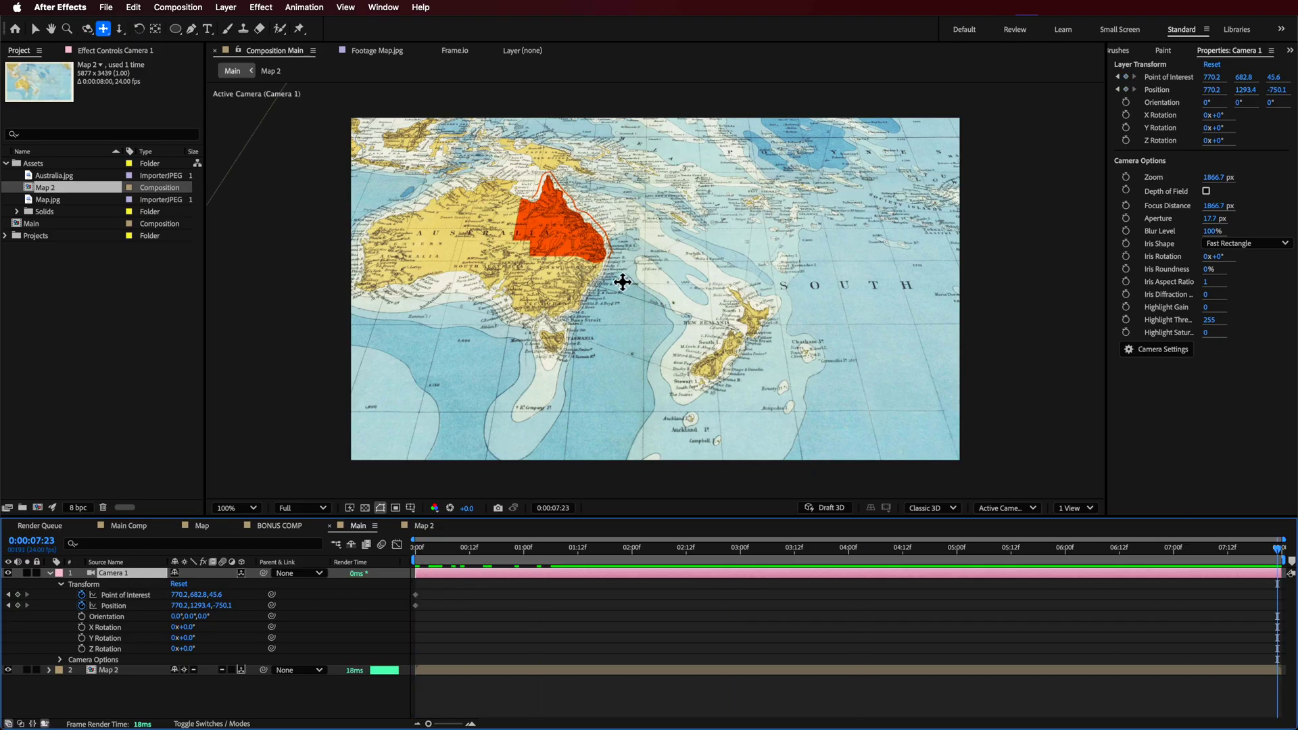
mouse_move(622, 283)
mouse_down()
mouse_move(617, 301)
mouse_move(614, 266)
mouse_move(617, 305)
mouse_move(619, 284)
mouse_move(648, 284)
mouse_move(642, 296)
mouse_up()
key(super+s)
key(c)
key(c)
key(c)
key(c)
Enable camera depth of field with a 172.7-pixel aperture and keyframe Focus Distance at 902.7 pixels at the start and 992.7 pixels at 0:00:07:23.
drag(1174, 556, 1112, 690)
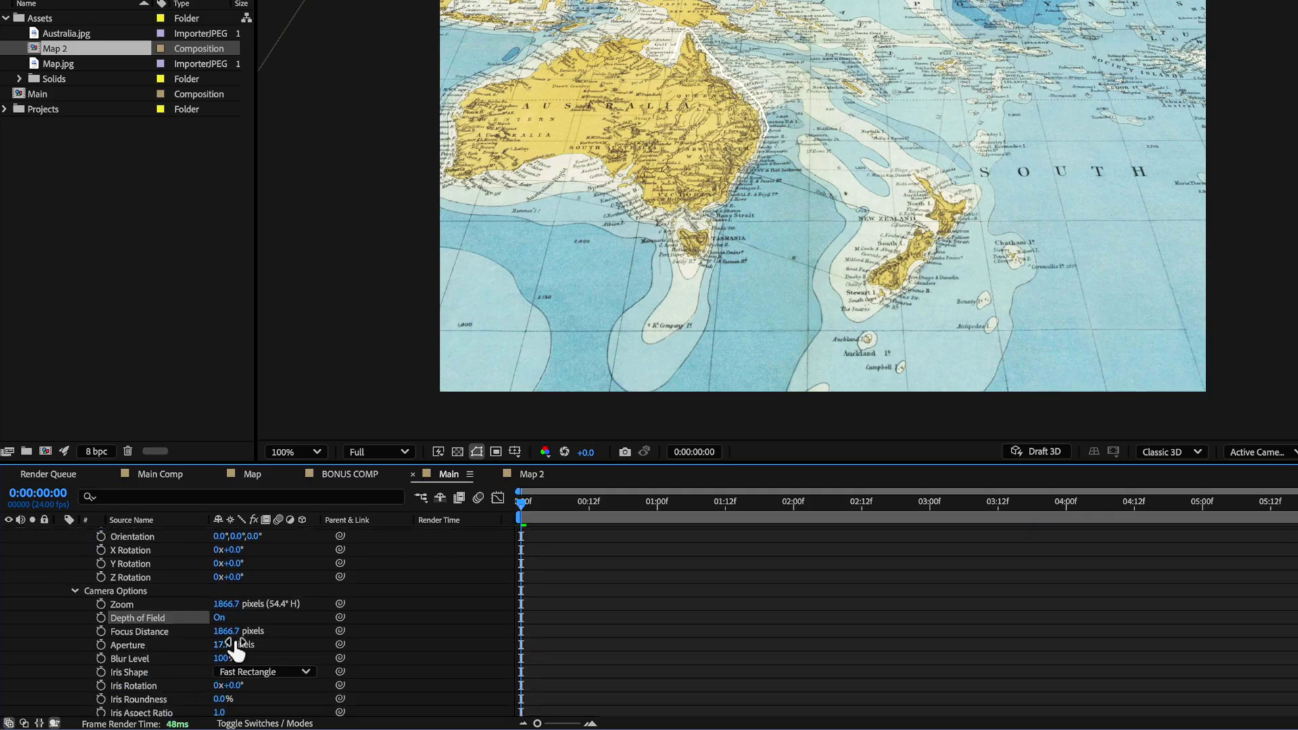
drag(269, 649, 328, 654)
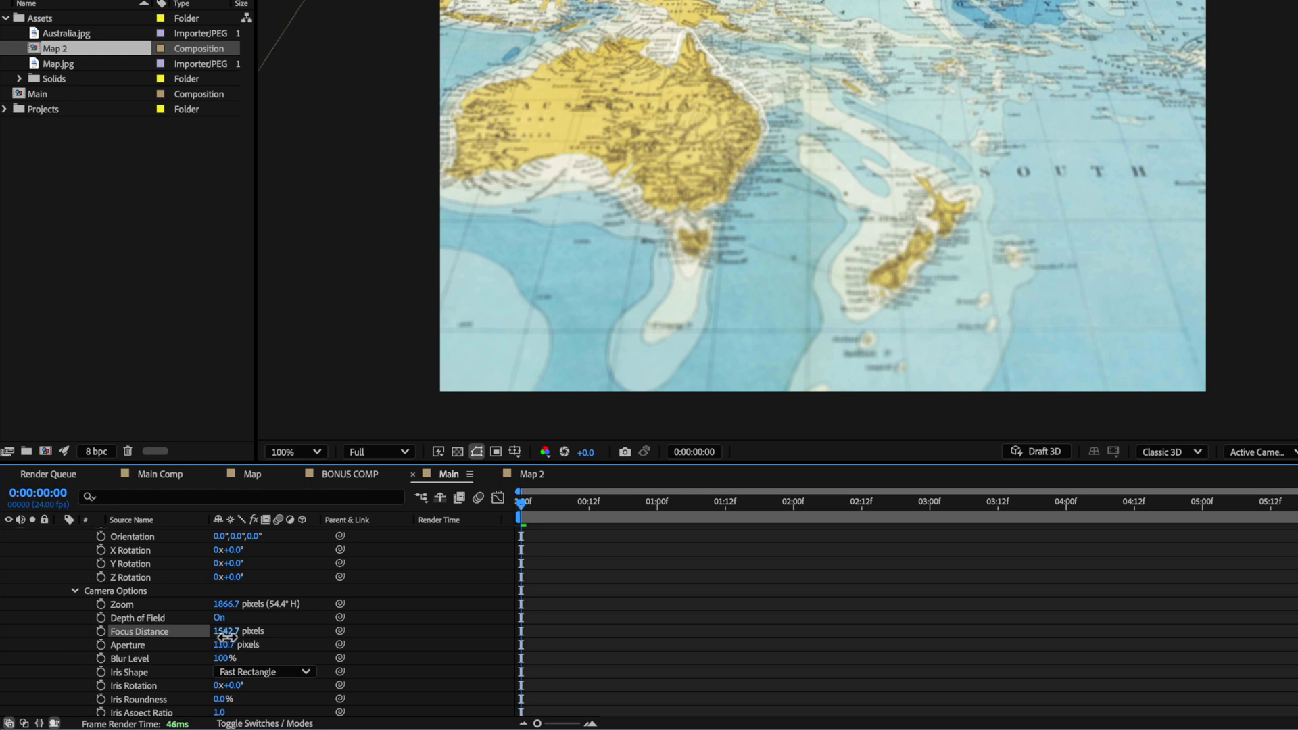
drag(198, 638, 163, 644)
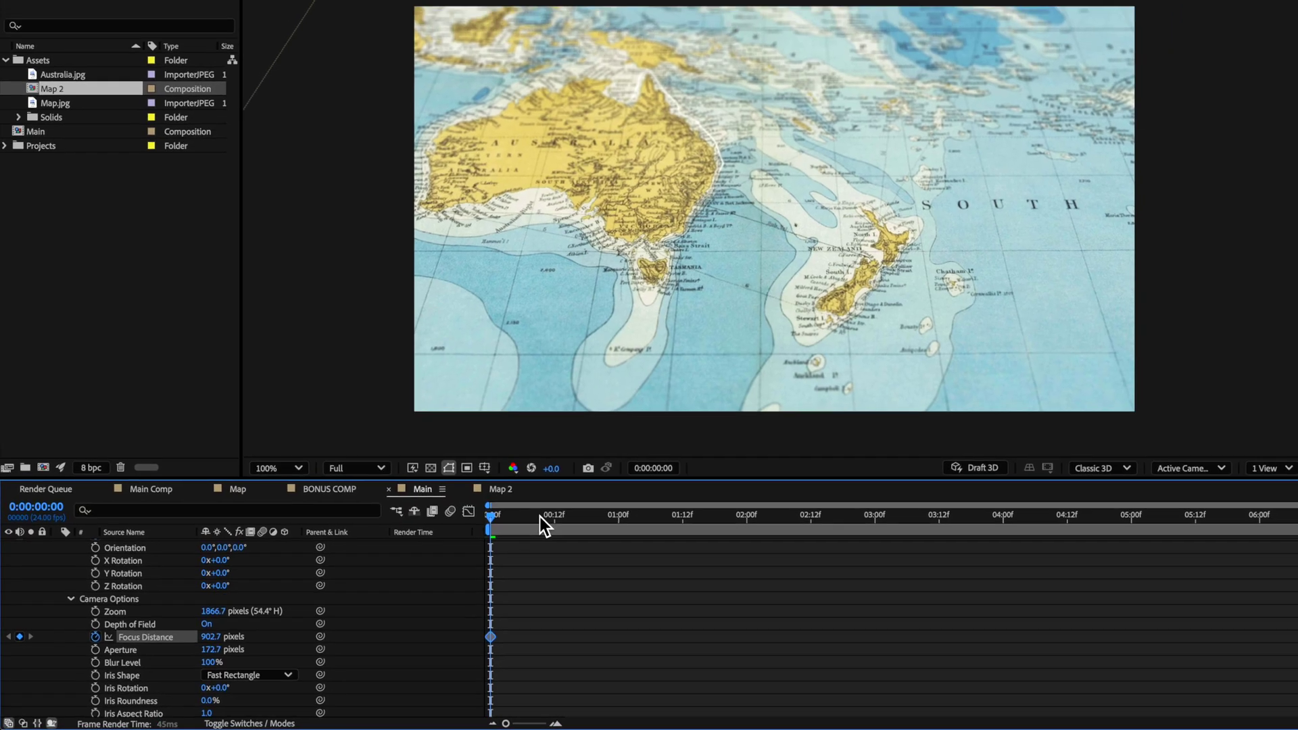
drag(566, 504, 1292, 614)
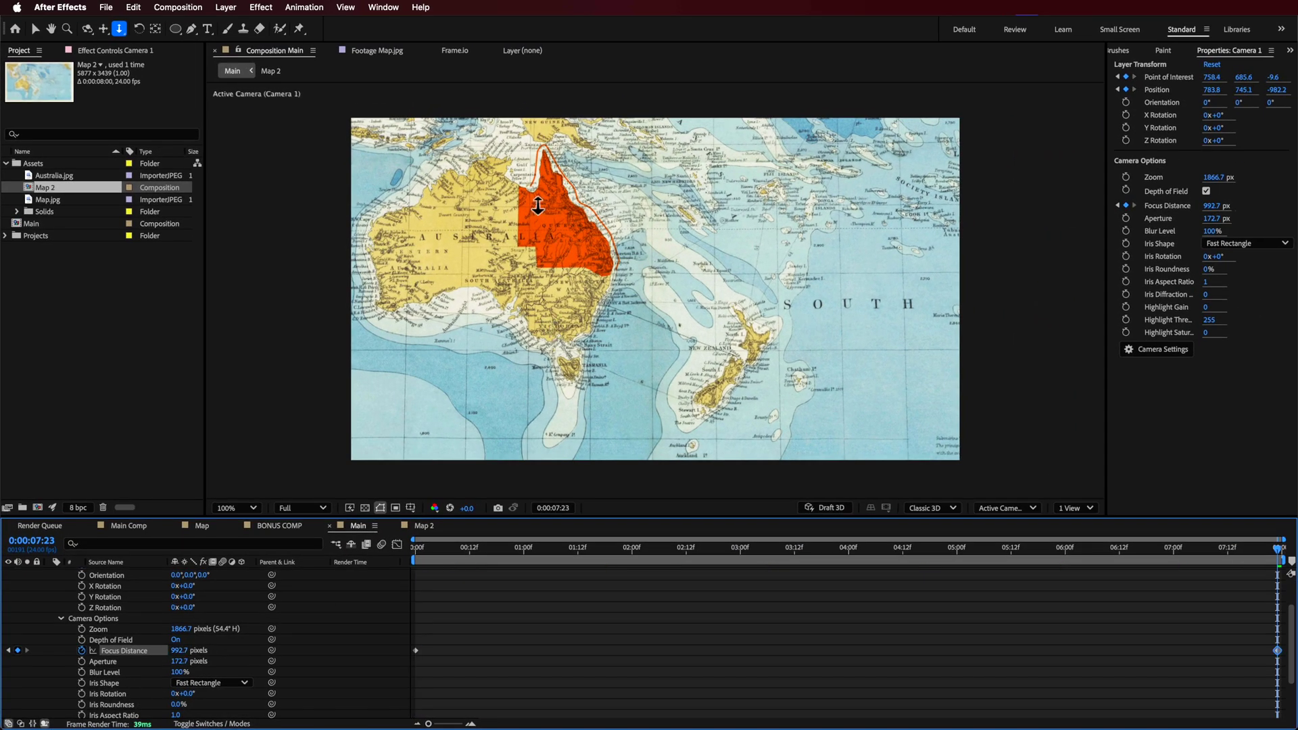
Set the camera's Aperture to 293.7 pixels, add a 962-pixel Focus Distance keyframe at 0:00:03:03, and scrub through the move.
drag(918, 559, 414, 558)
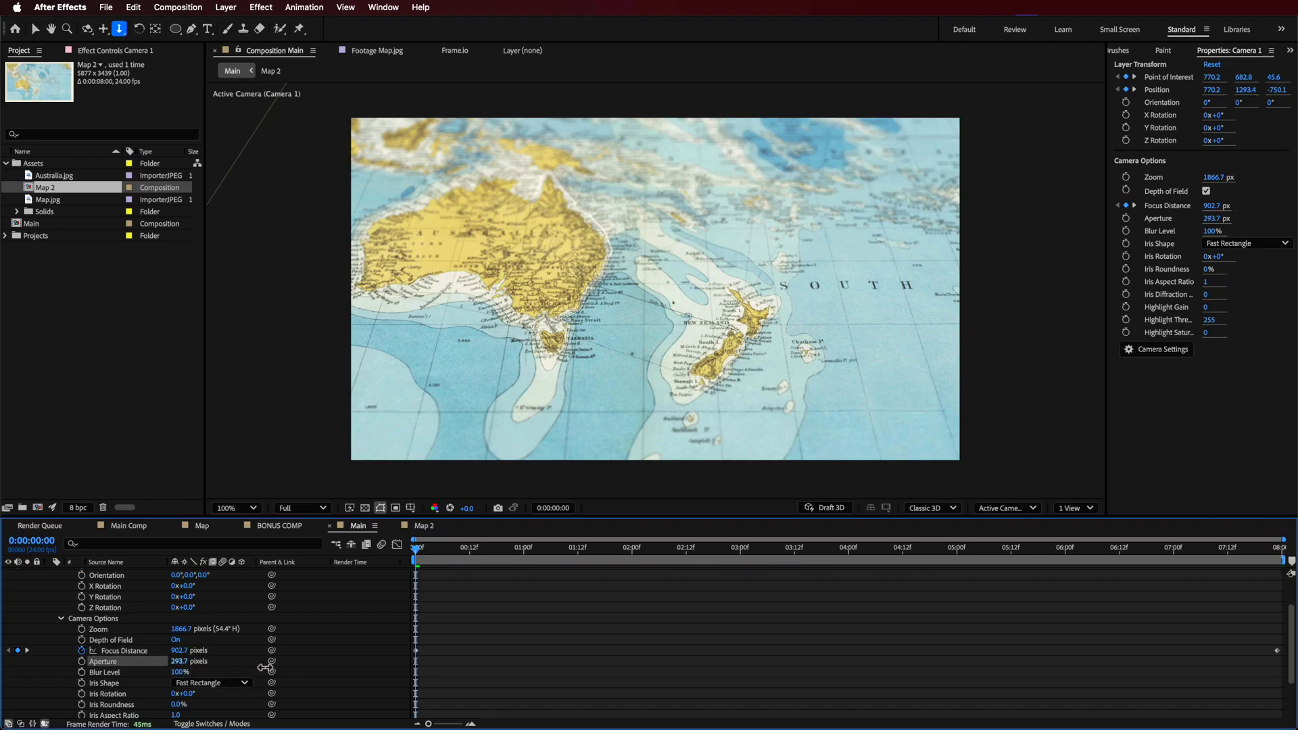
drag(418, 555, 758, 676)
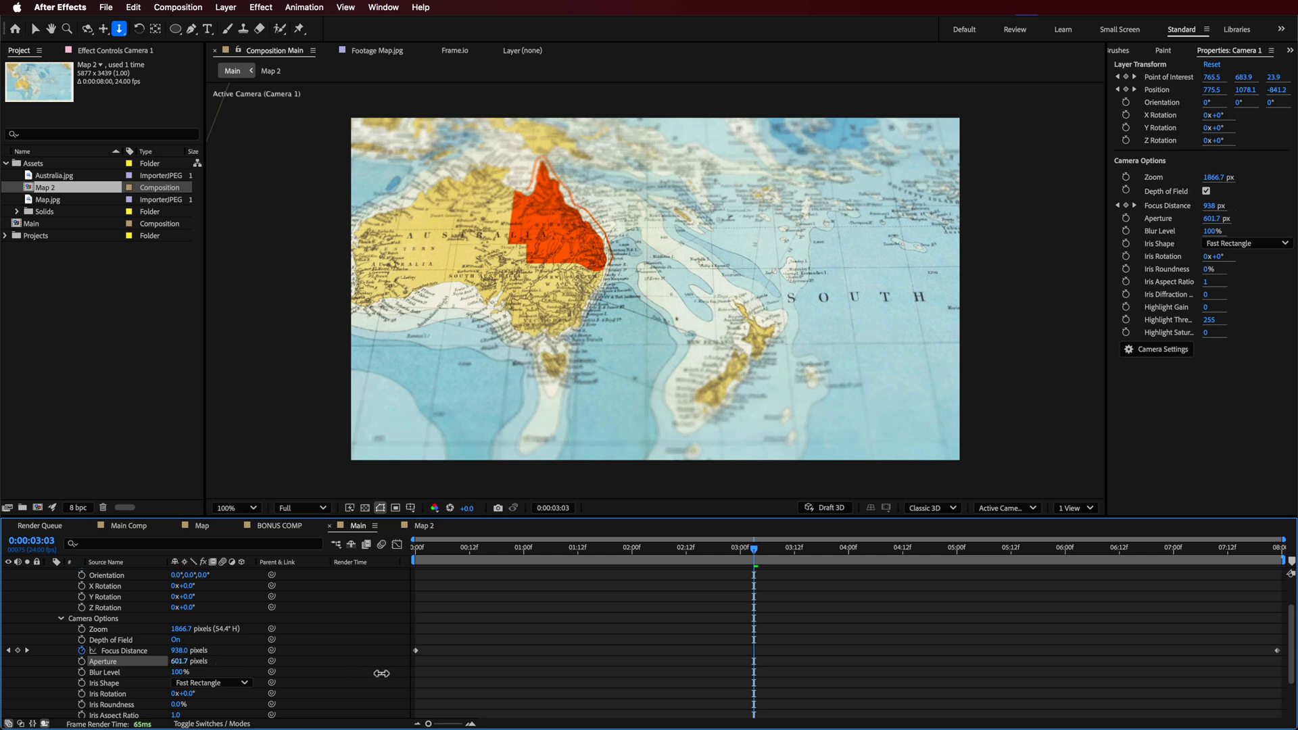
drag(753, 687, 198, 663)
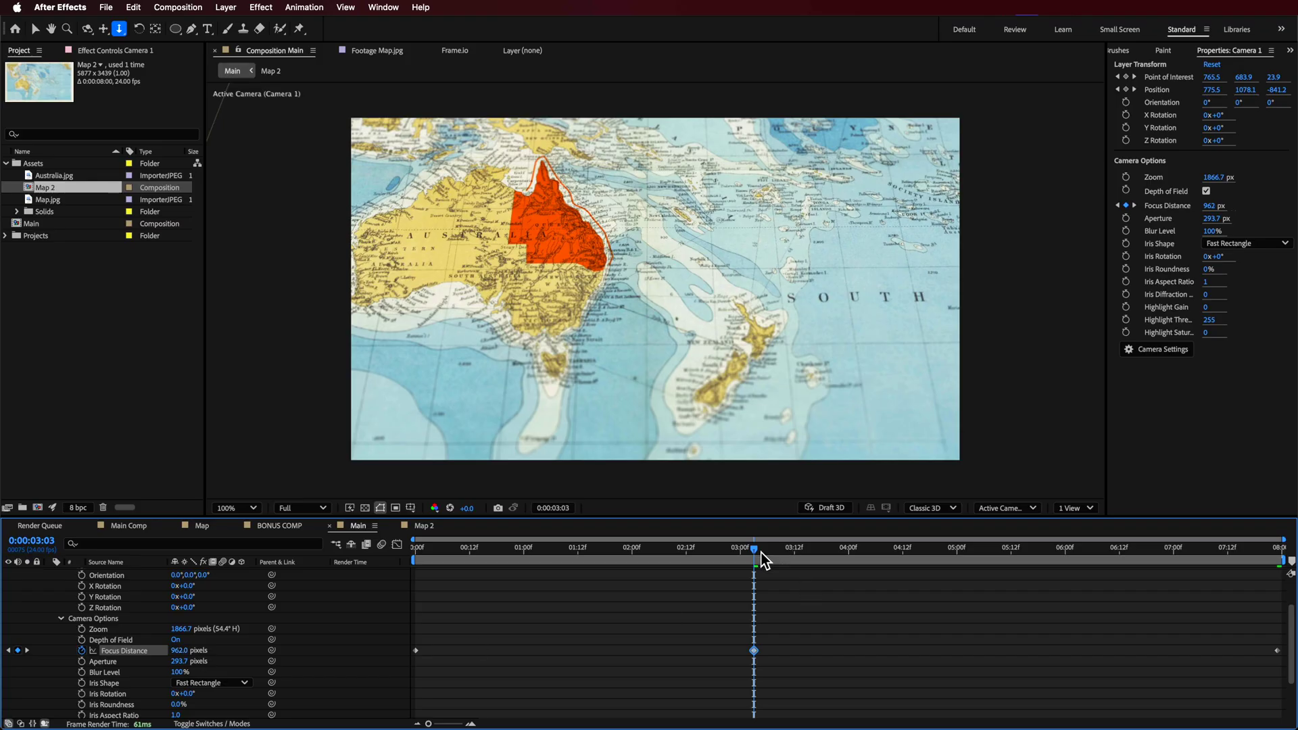
drag(753, 549, 667, 549)
drag(700, 612, 725, 632)
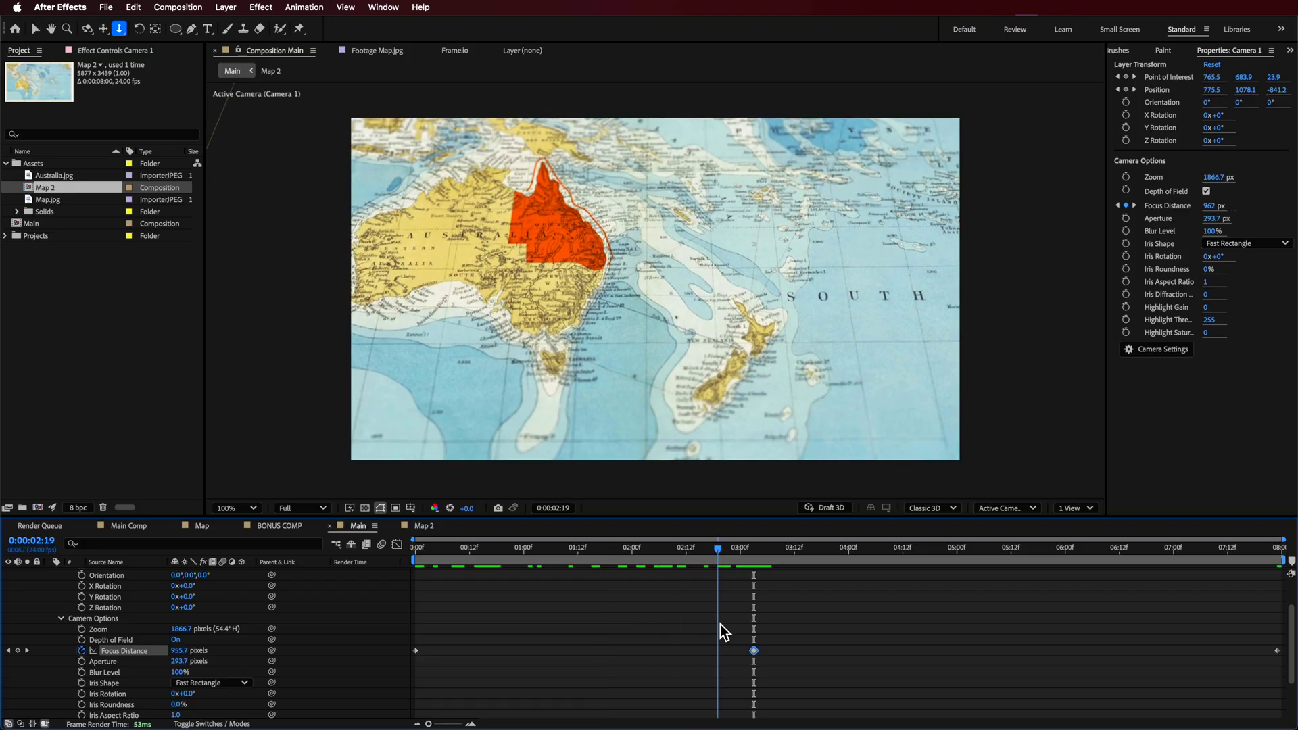
In Map 2, reveal the keyframes of the three shape layers and shift the layers so they start a little after two seconds.
click(424, 528)
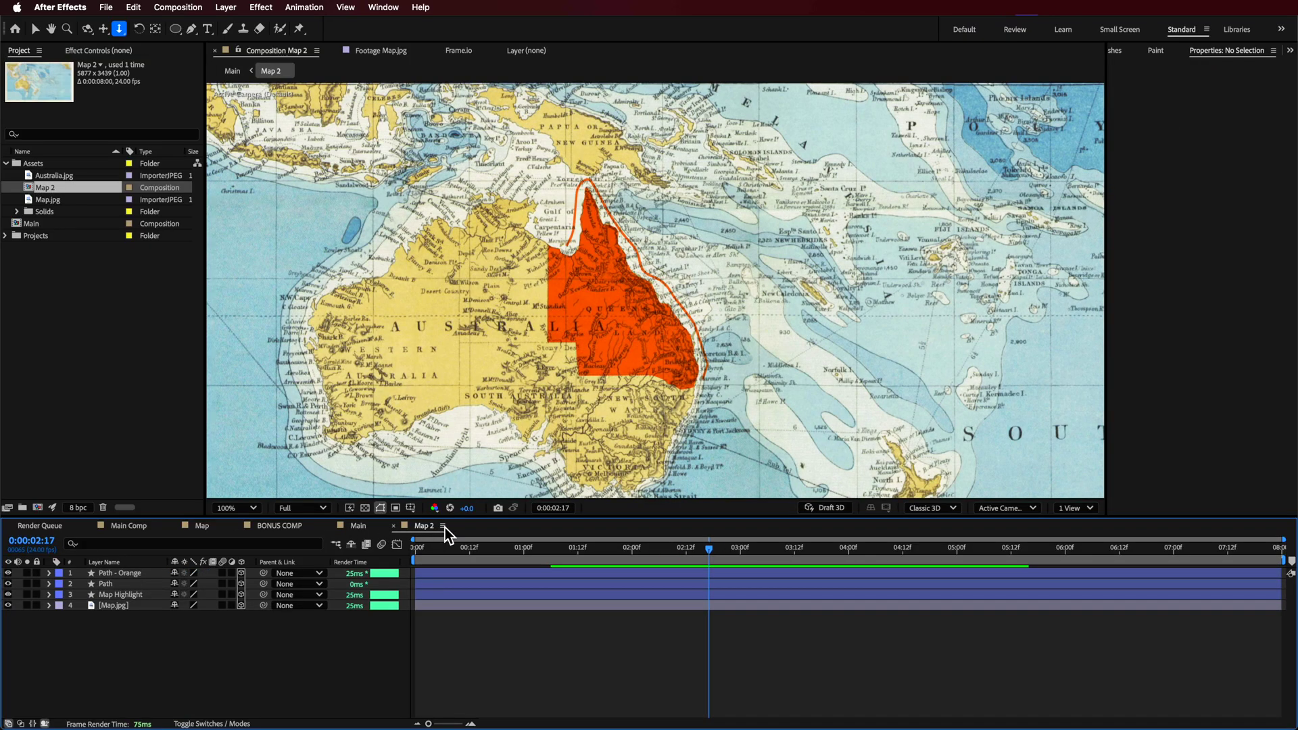
key(v)
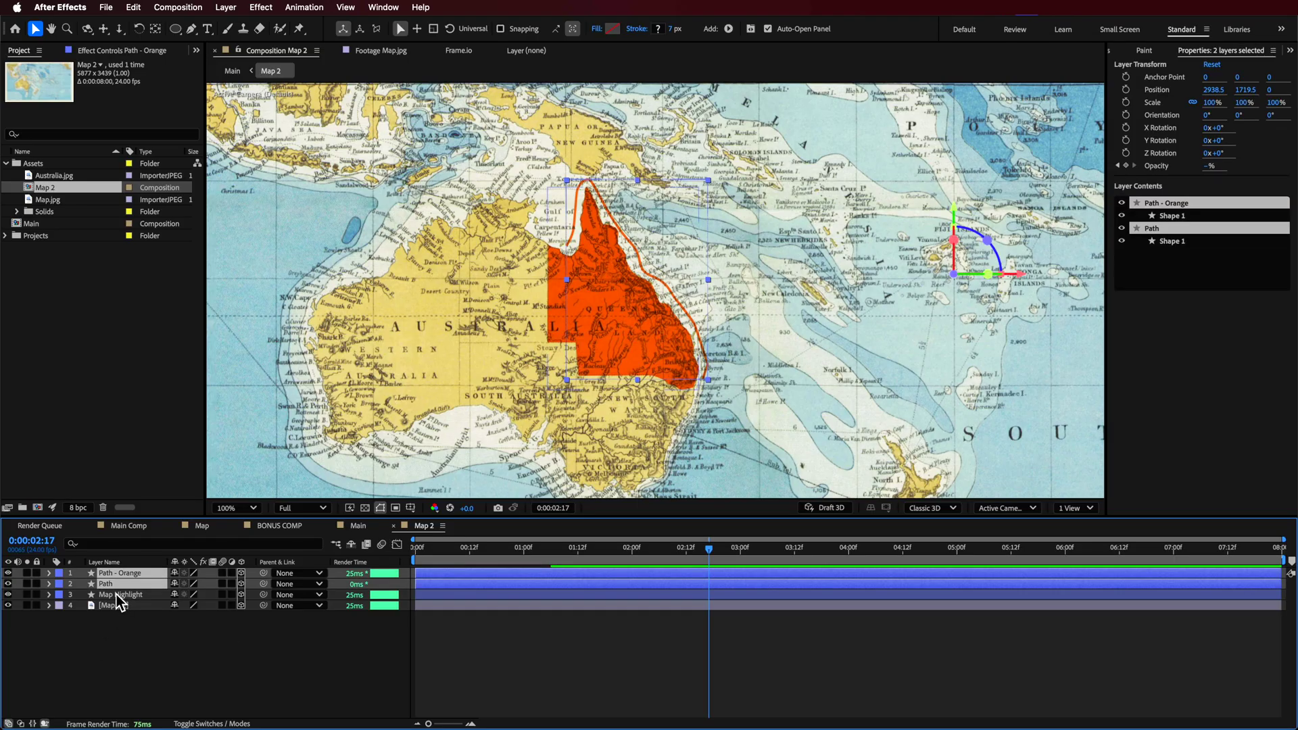
shift+click(116, 594)
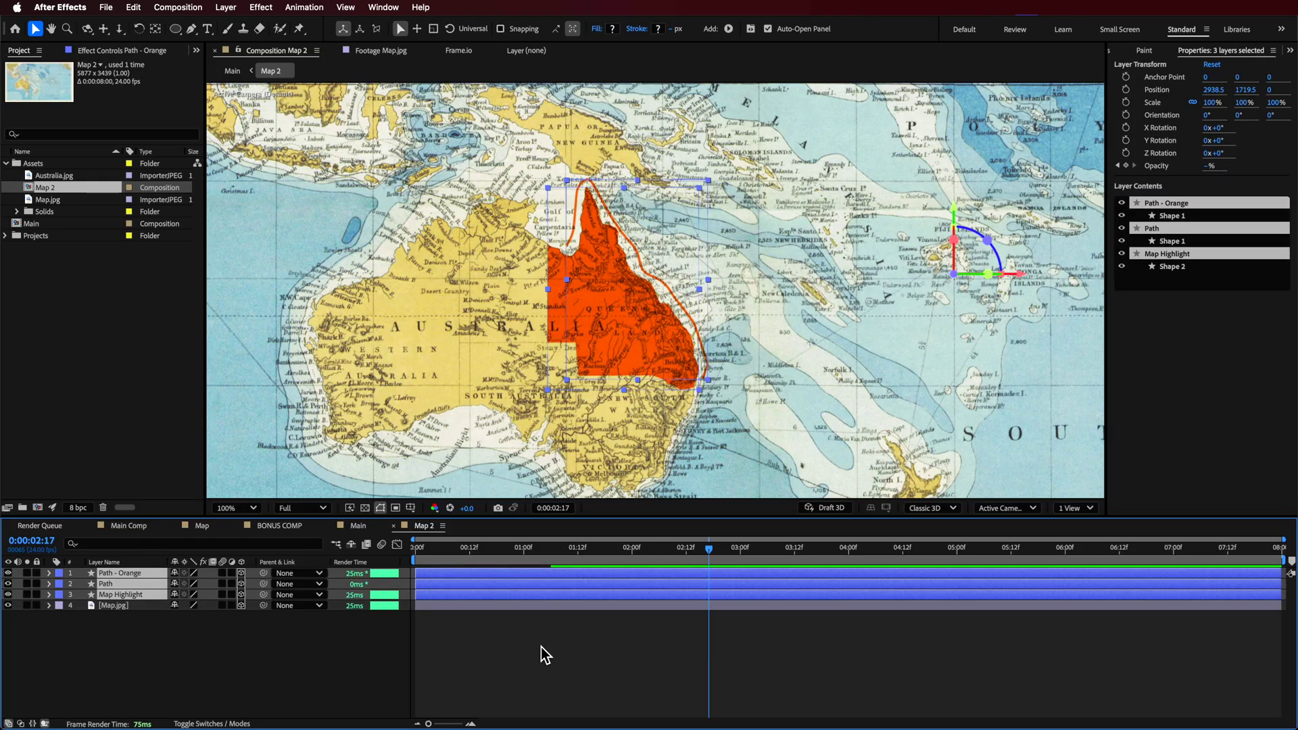
key(u)
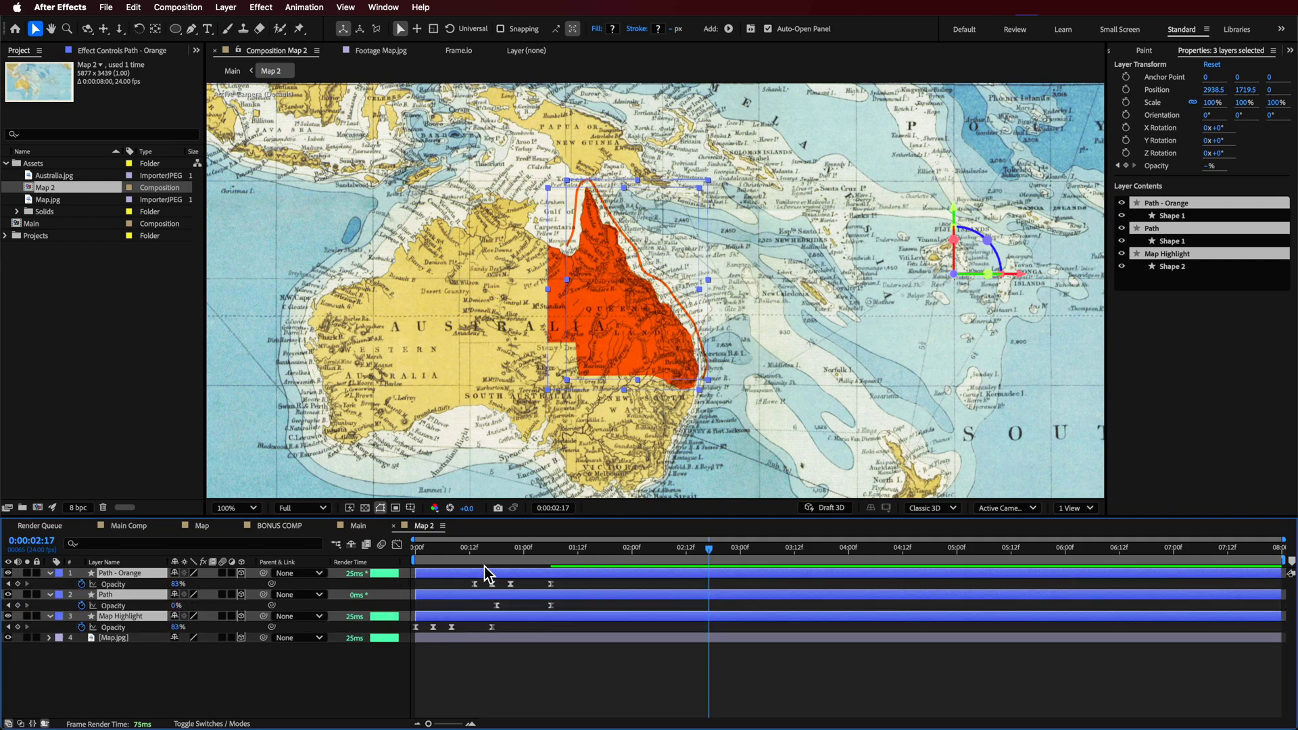
drag(713, 577, 651, 559)
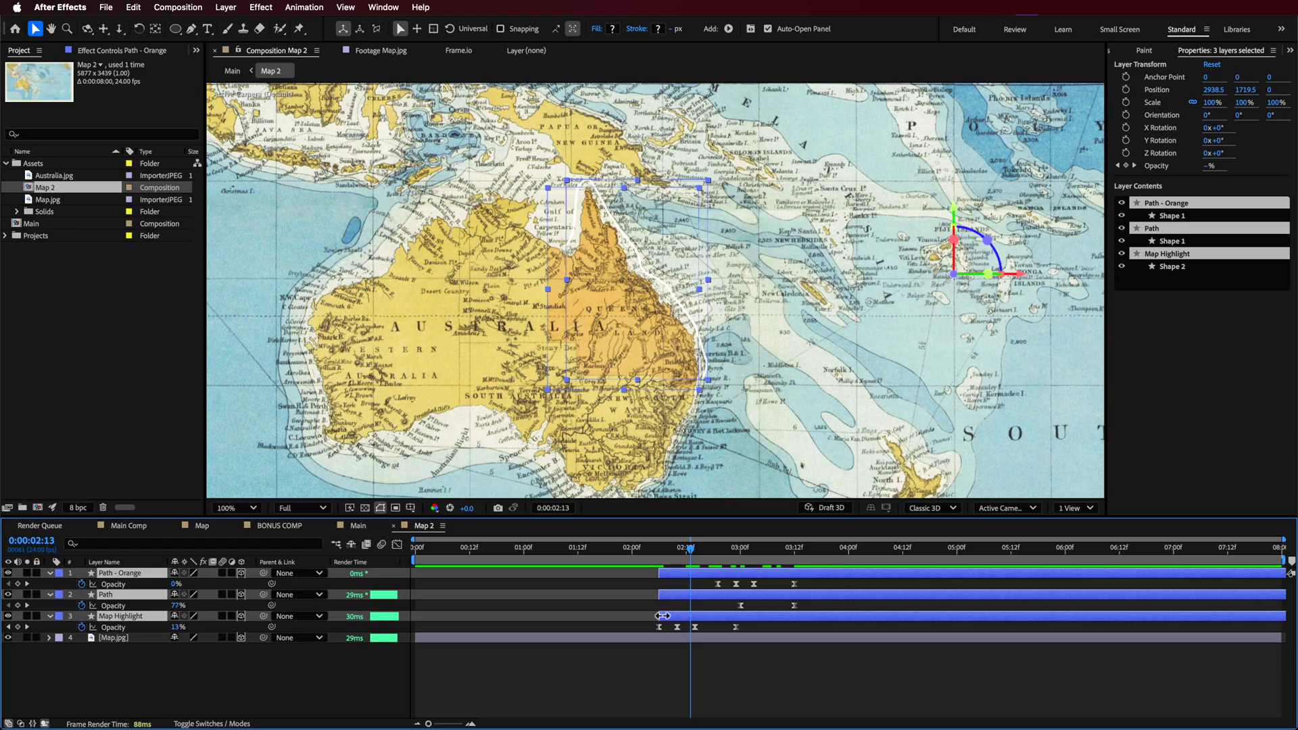
Extend the three shape layers' in points back to the composition start and check the delayed highlight in the Main composition.
drag(662, 615, 414, 616)
key(Home)
drag(680, 565, 759, 569)
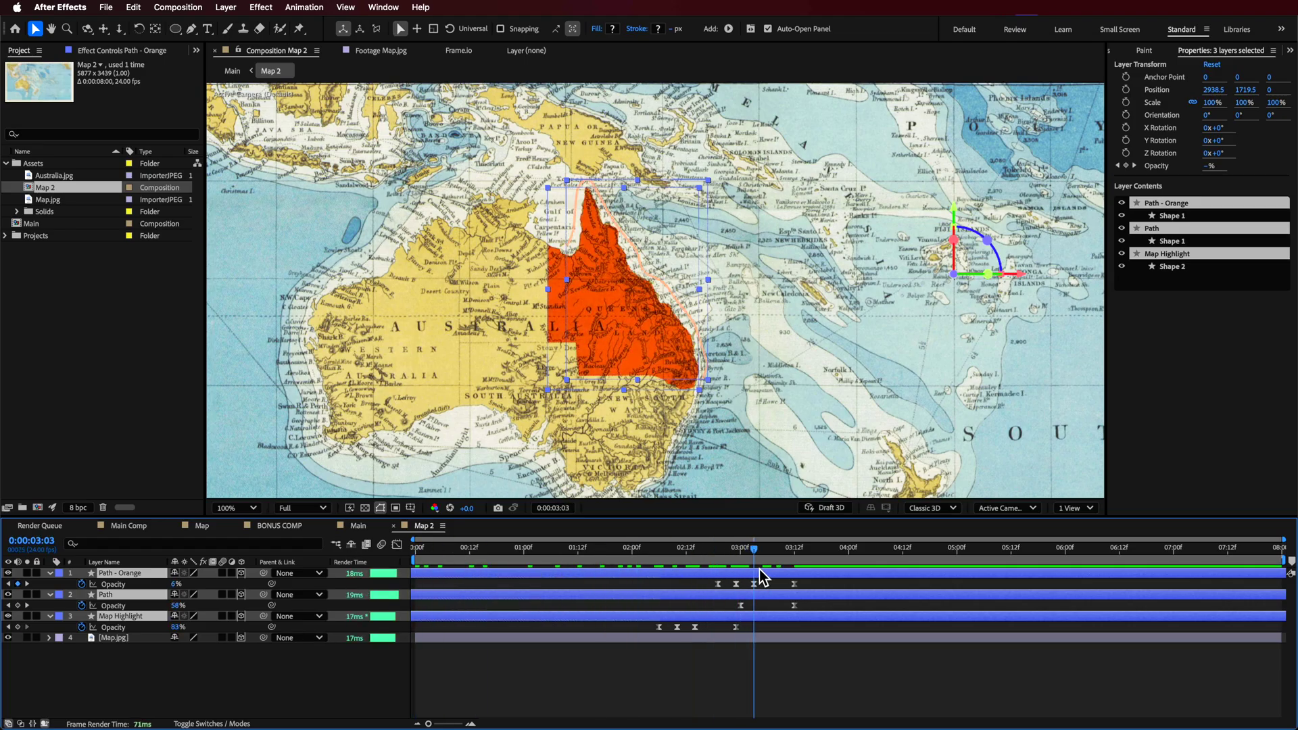
click(778, 642)
click(640, 550)
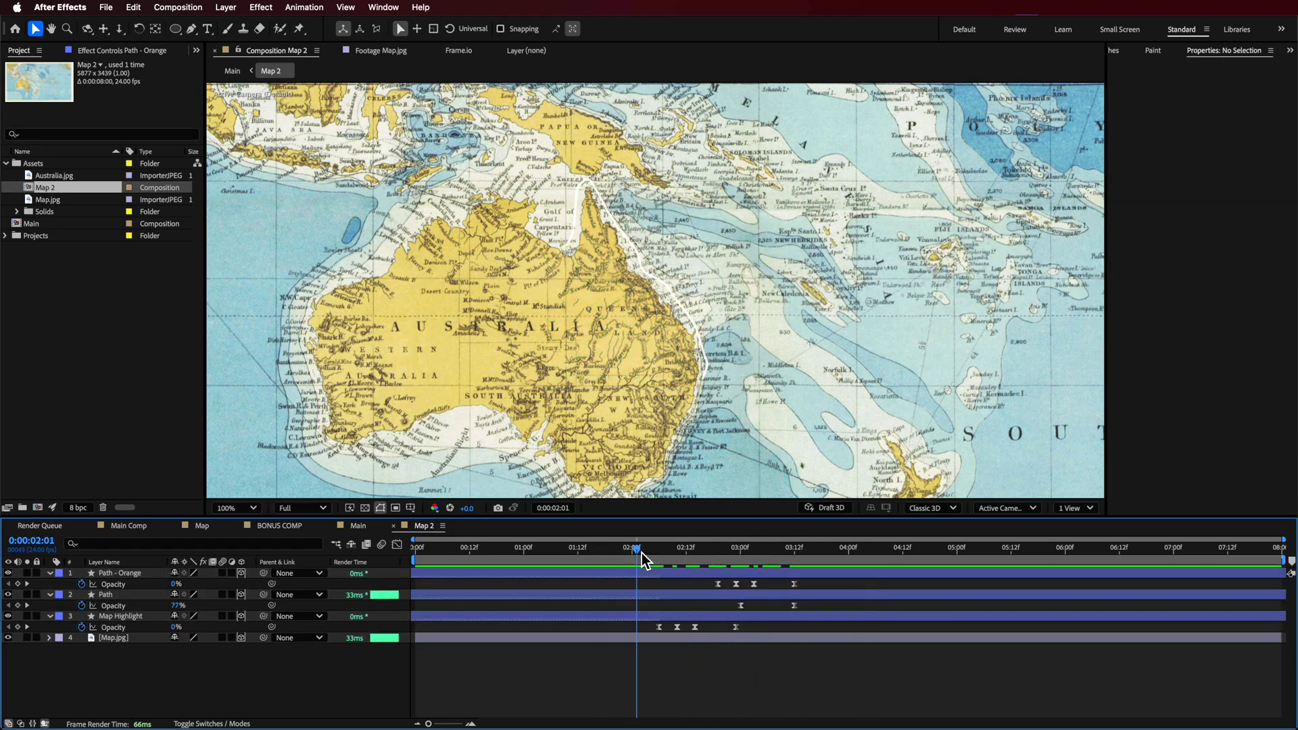
click(356, 526)
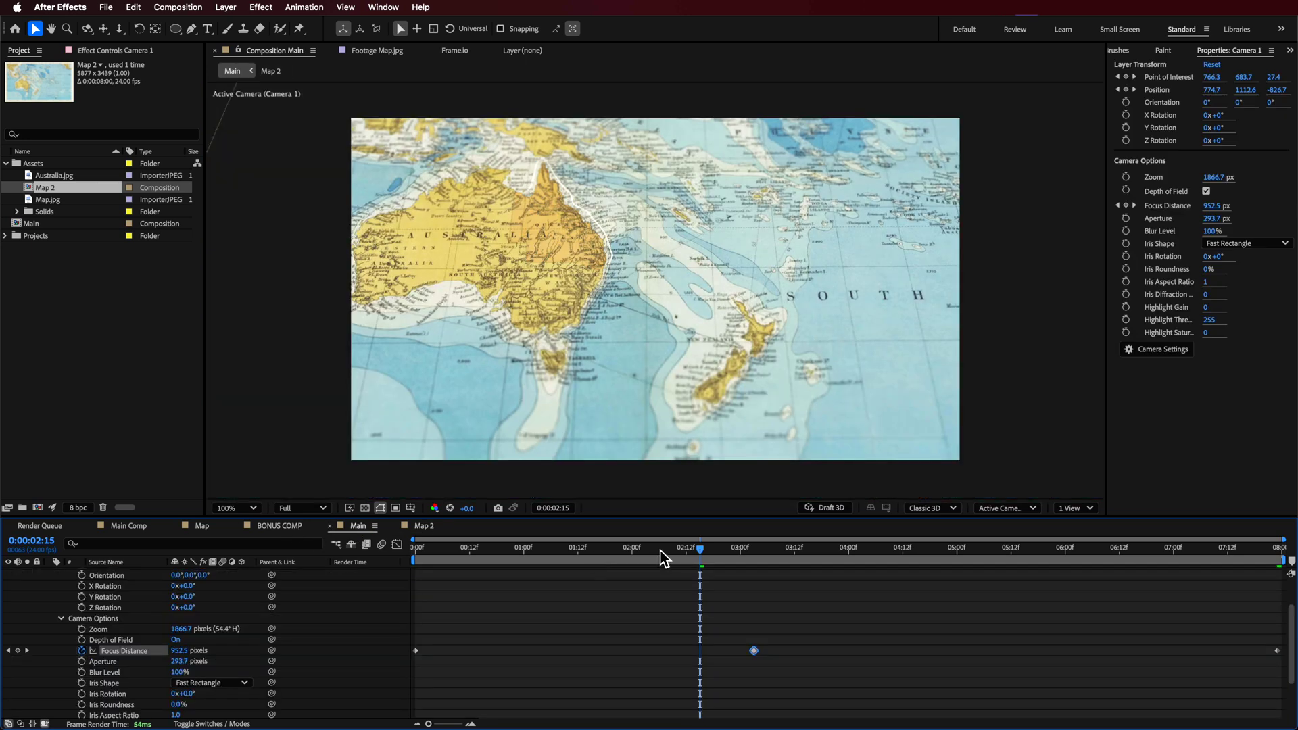
drag(700, 549, 776, 558)
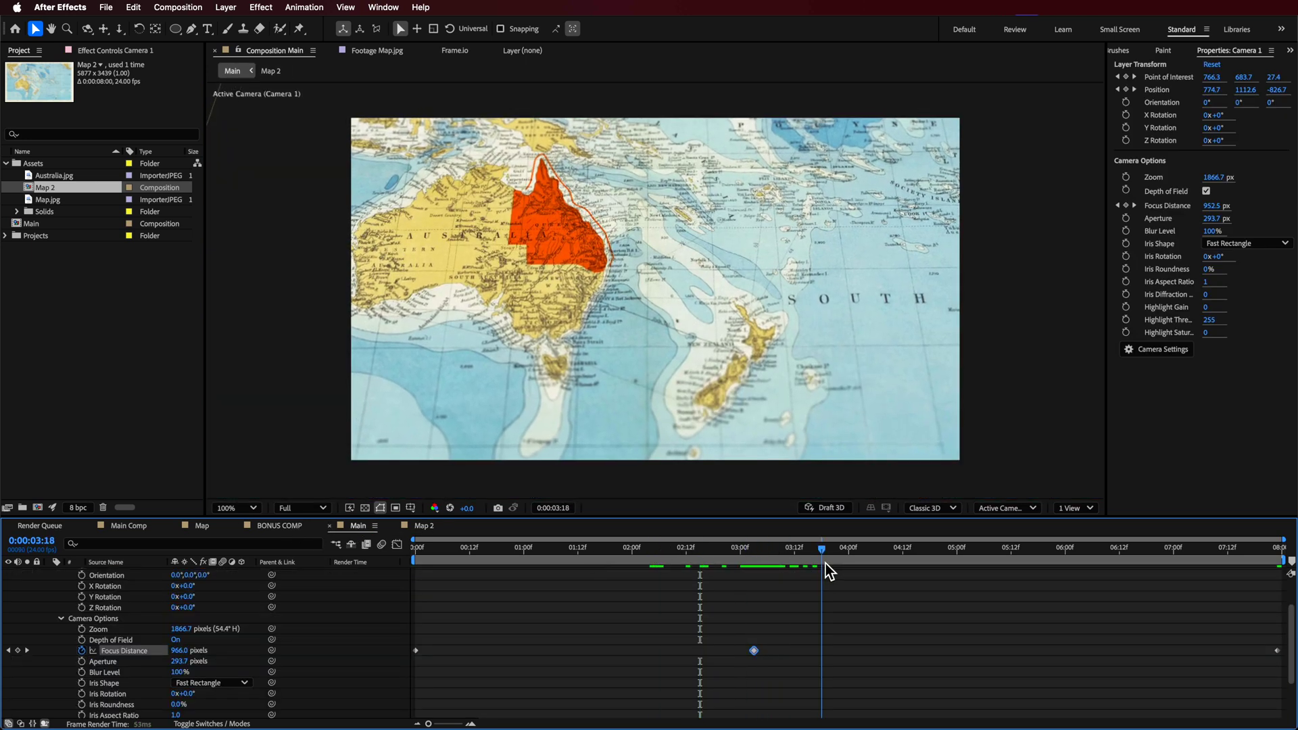
Return the Main composition to its start and scrub through the highlight animation in Map 2.
drag(825, 564, 408, 573)
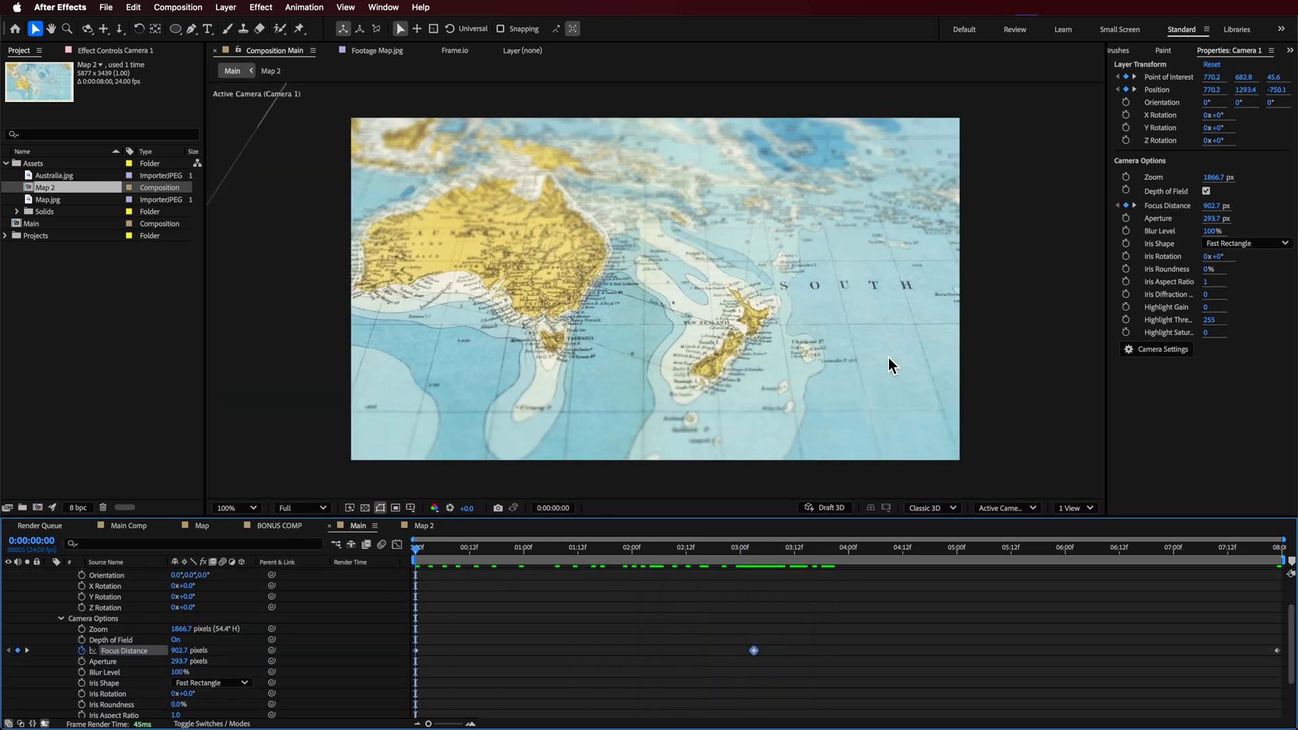
click(424, 526)
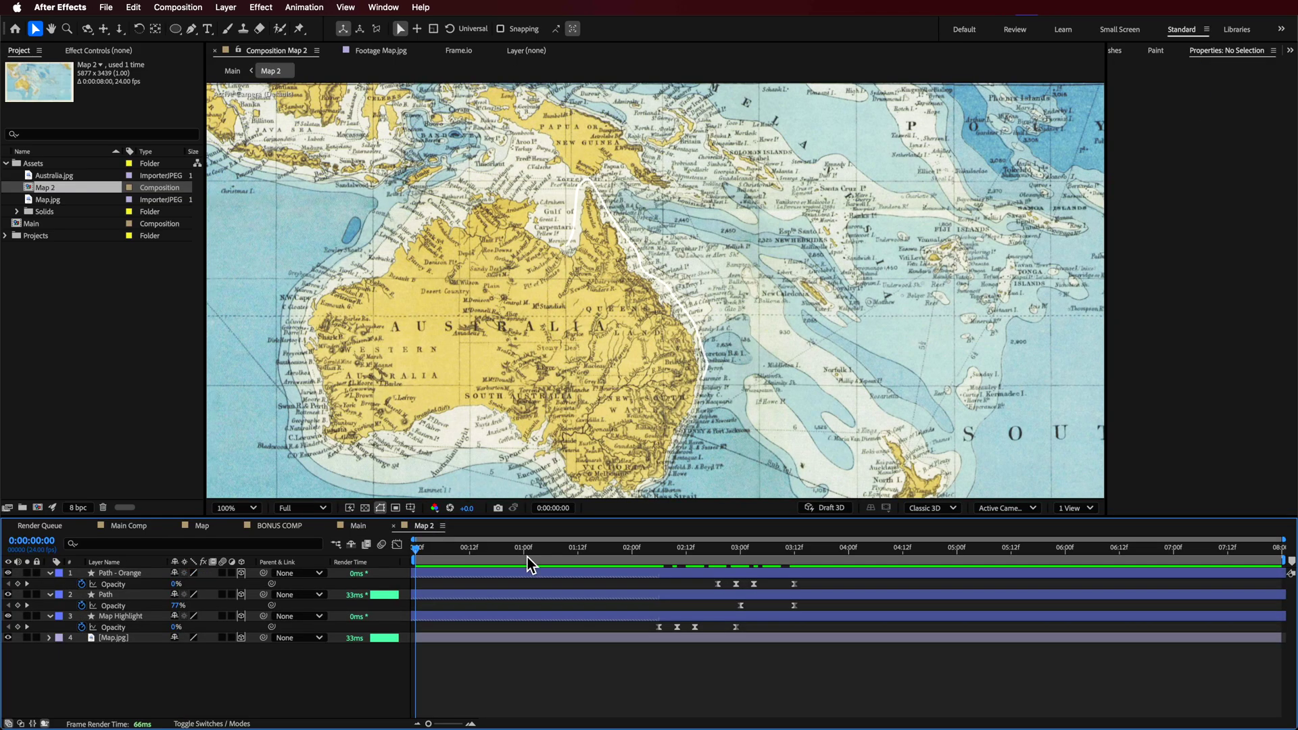
drag(510, 552, 709, 590)
In Main Comp, hide the Effects adjustment layer, select Camera 1 and preview the camera move without effects.
click(125, 529)
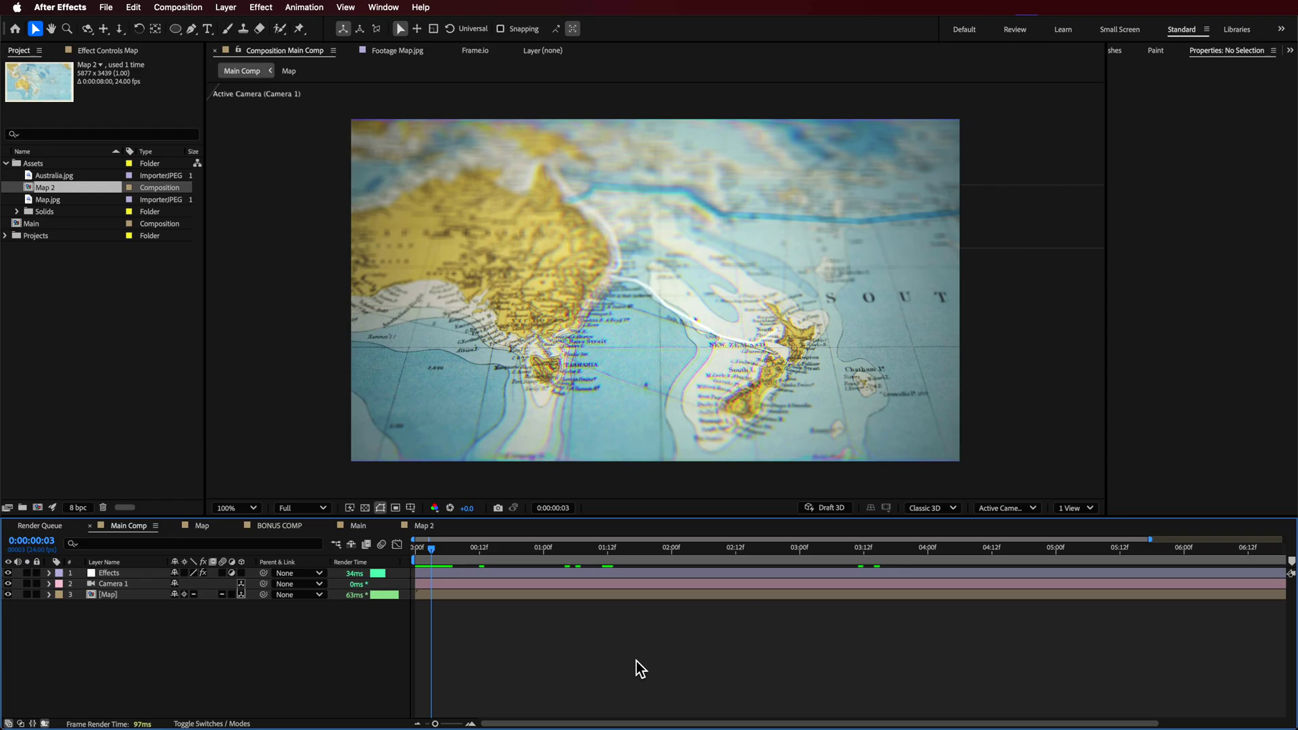
click(8, 573)
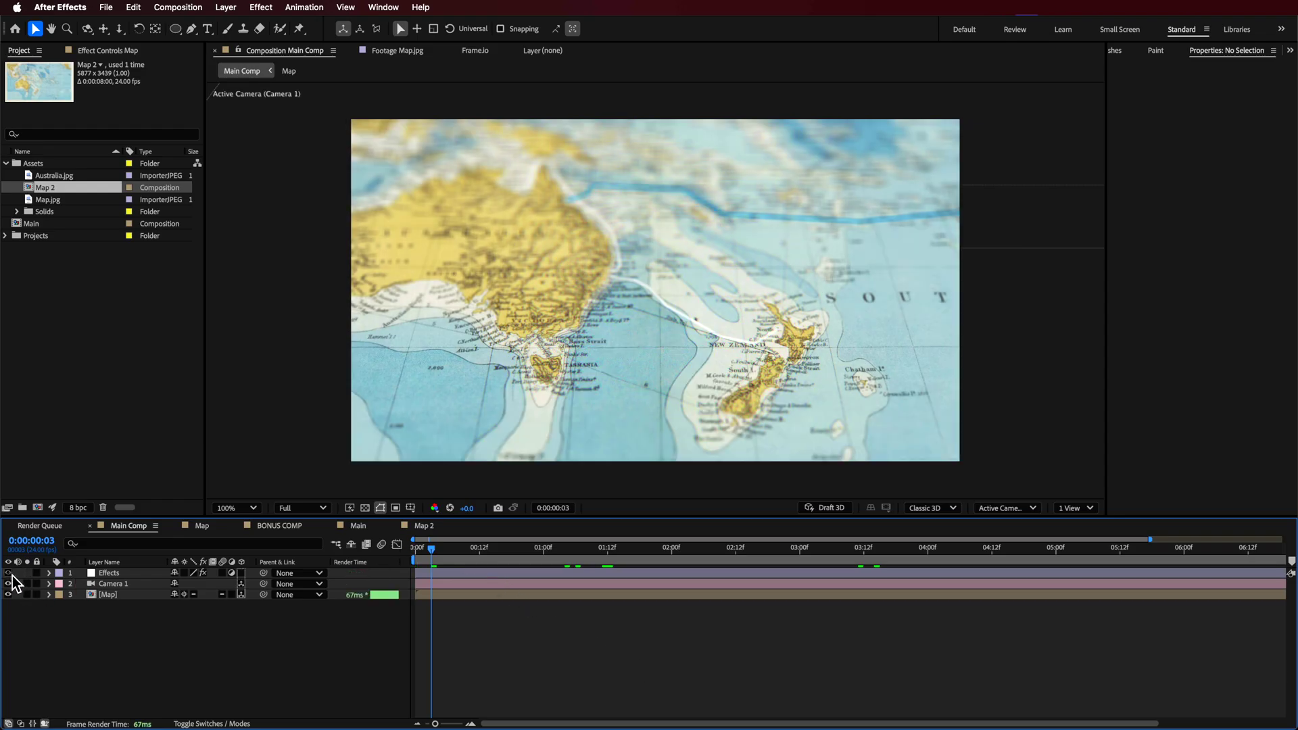
click(129, 586)
key(space)
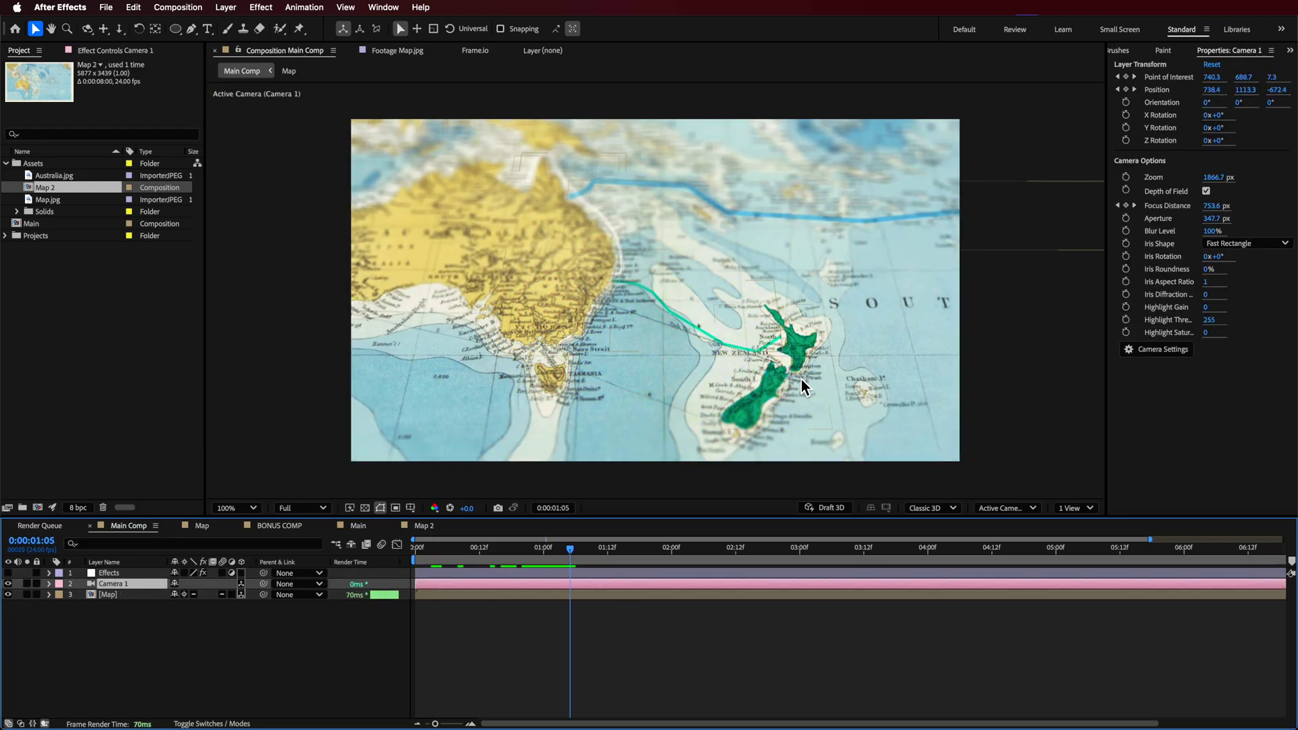
In the Map composition, select the NZ shape layer and play through the New Zealand highlight and route animation.
click(185, 526)
drag(633, 351, 613, 138)
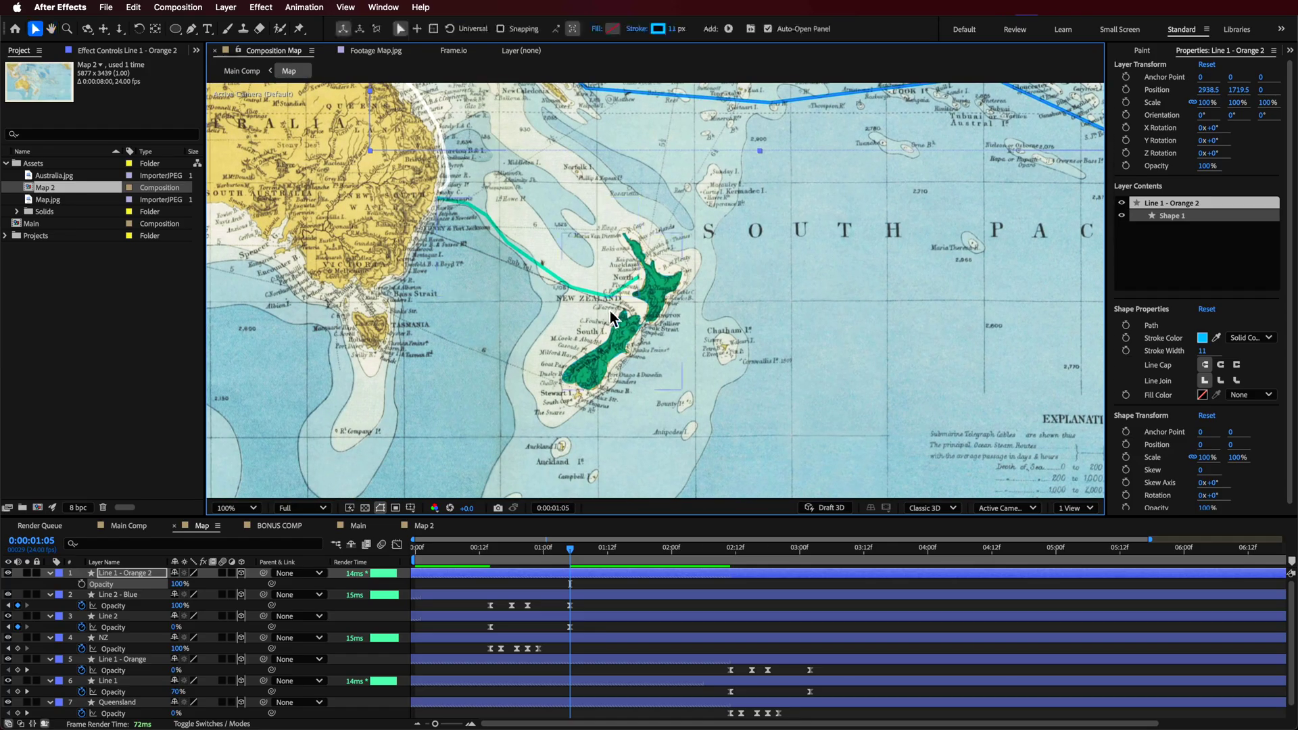
click(616, 368)
drag(542, 537, 613, 579)
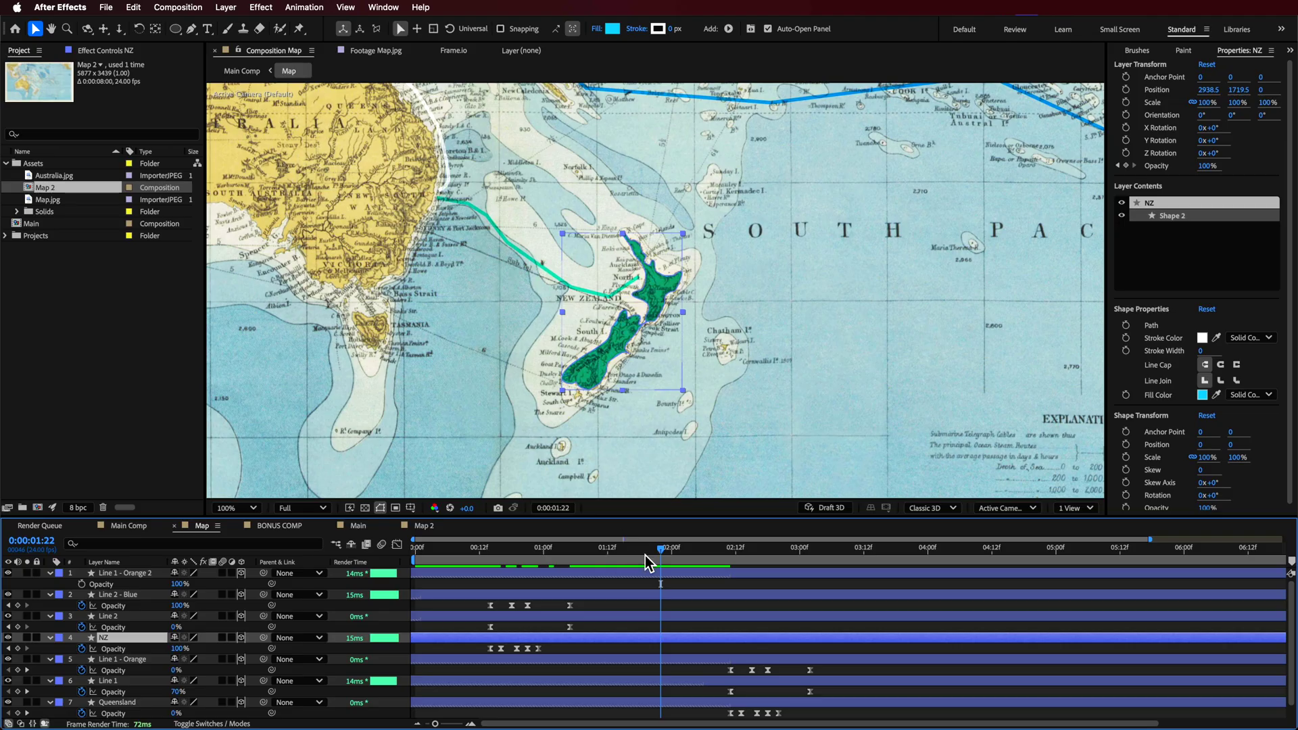
key(space)
In Main Comp, show the effect controls of the Effects adjustment layer.
click(135, 529)
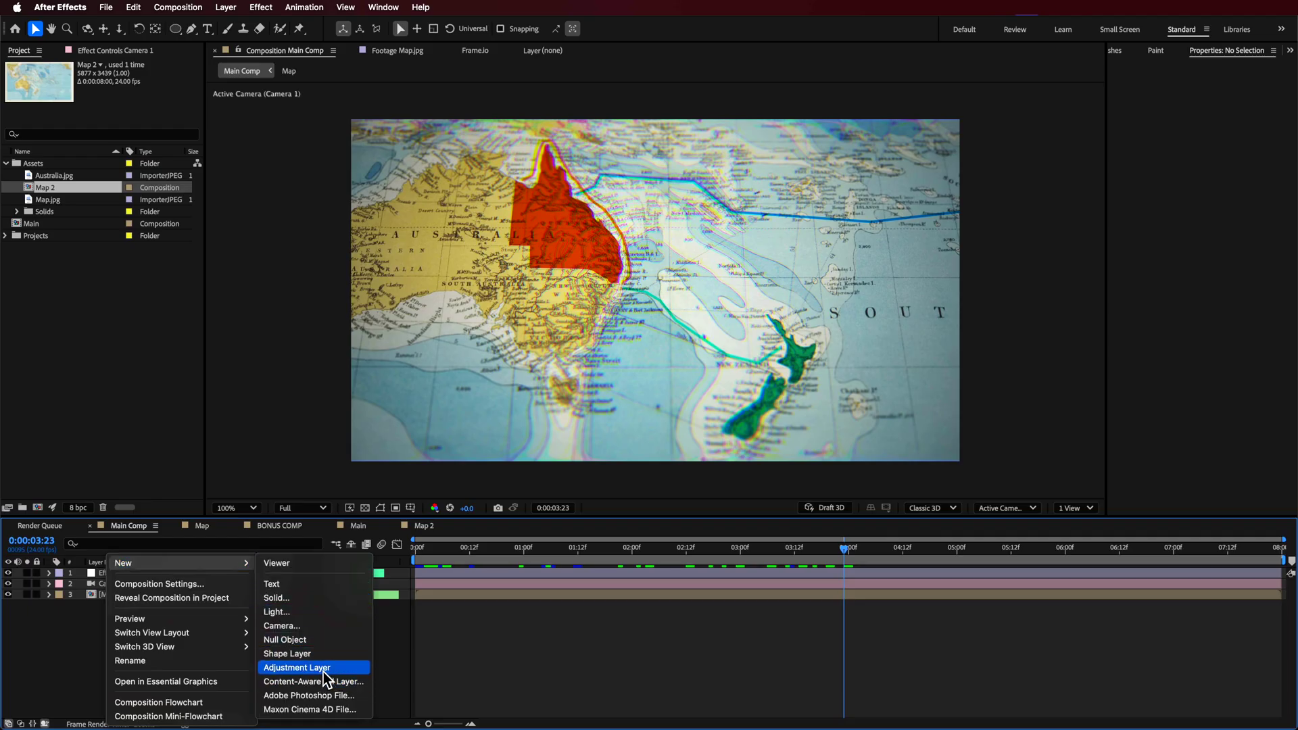
click(64, 657)
click(115, 576)
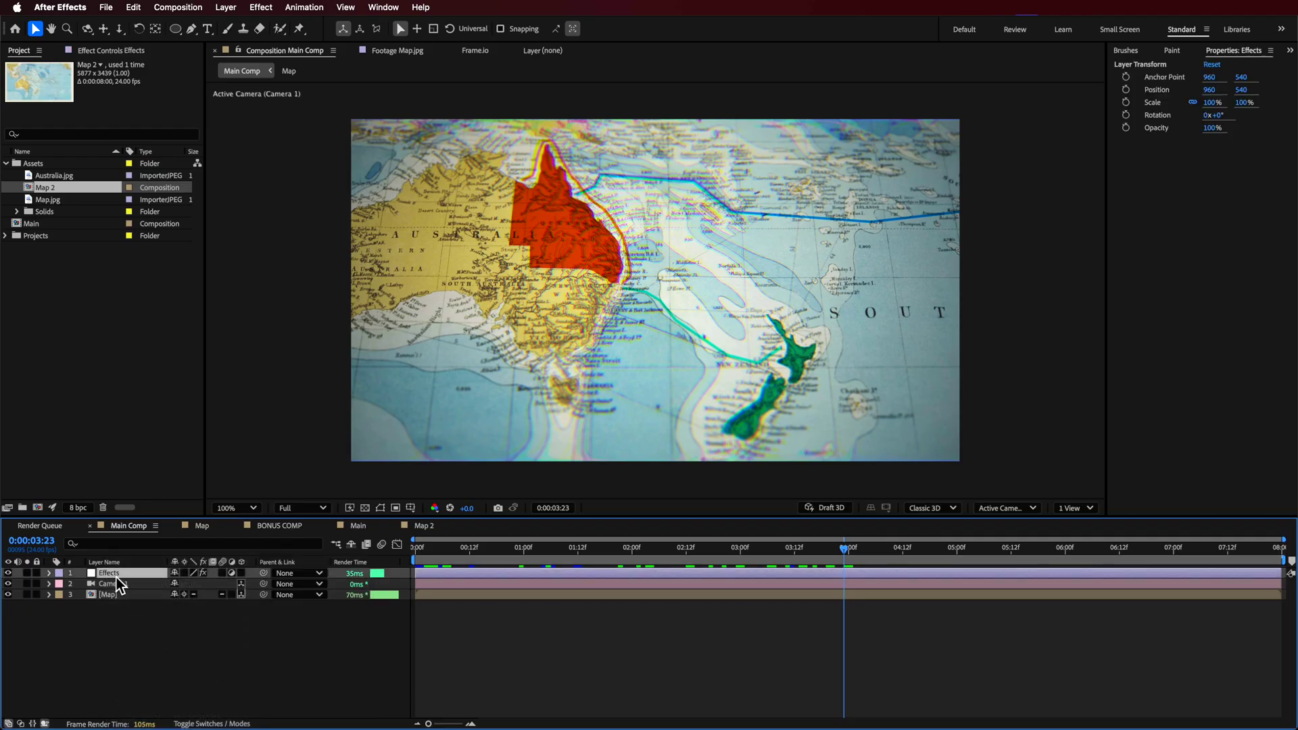
click(119, 52)
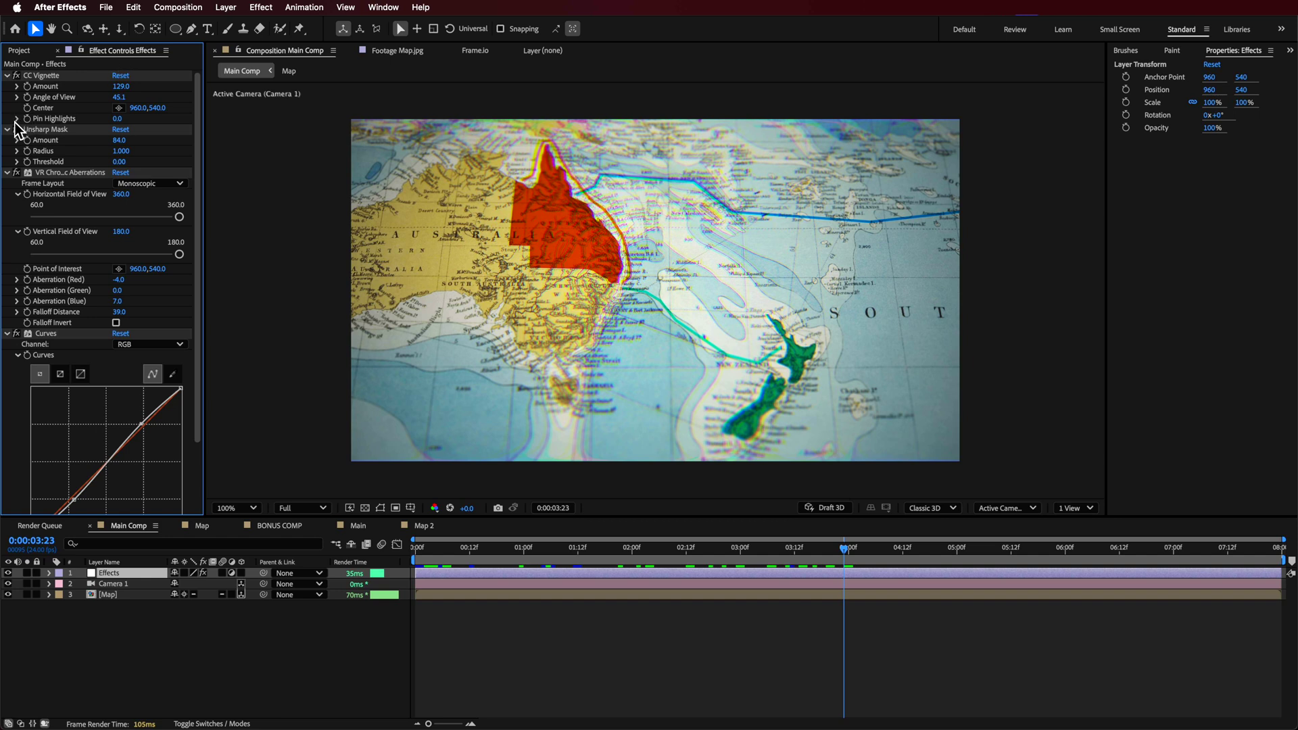
Switch off the VR Chromatic Aberrations, Curves and CC Vignette effects to view the map ungraded.
click(17, 173)
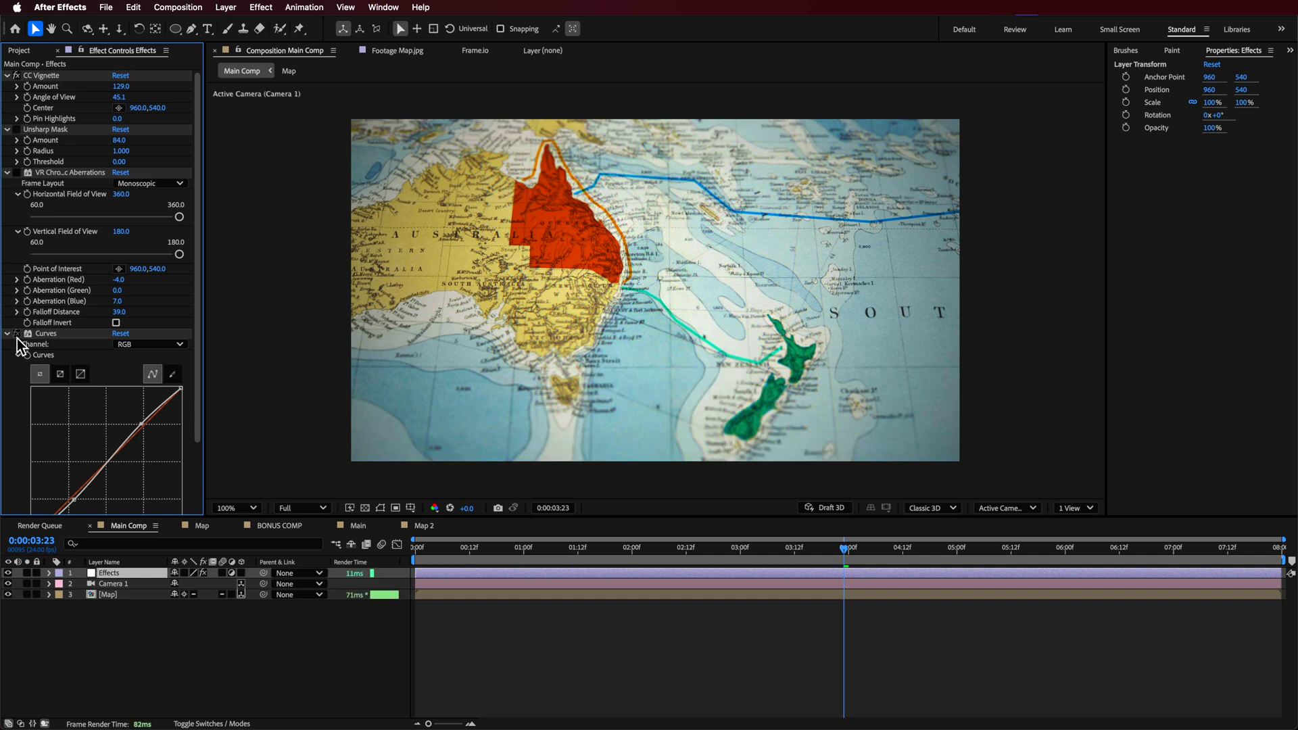
click(16, 333)
scroll(27, 382, down, 2)
scroll(15, 469, up, 2)
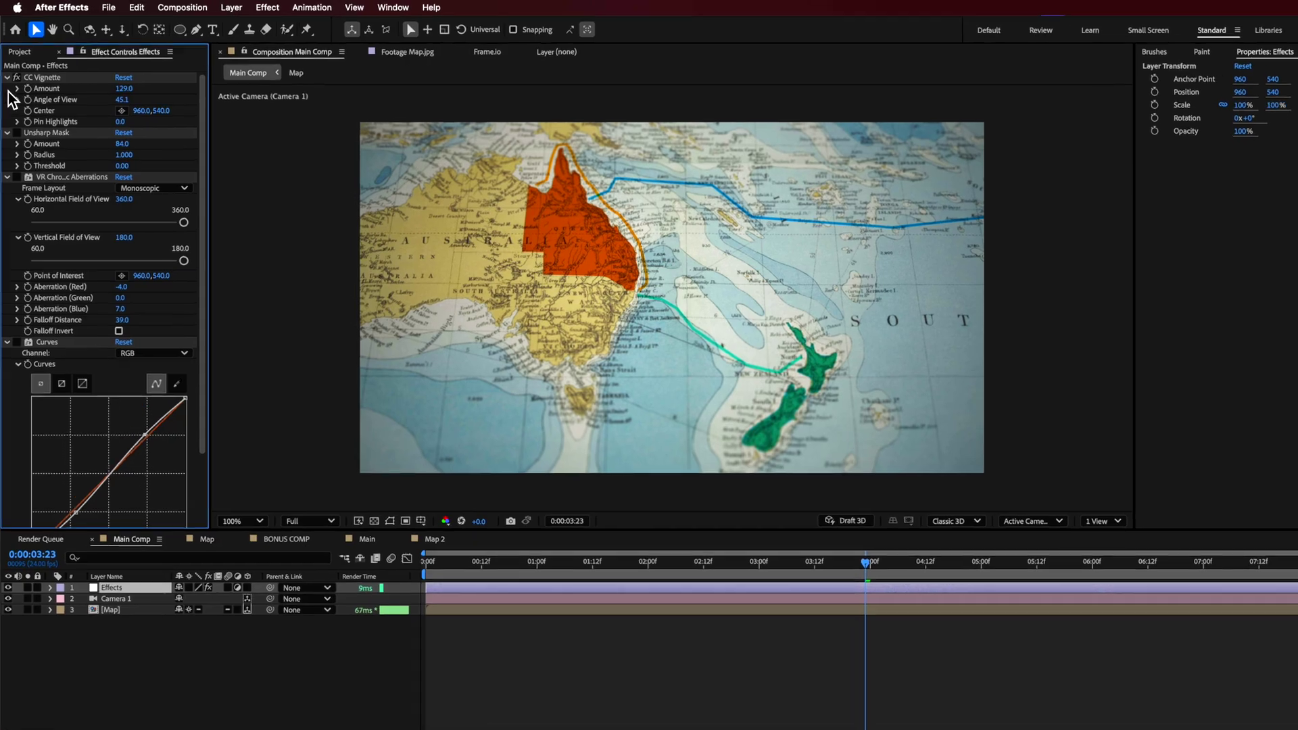
click(16, 75)
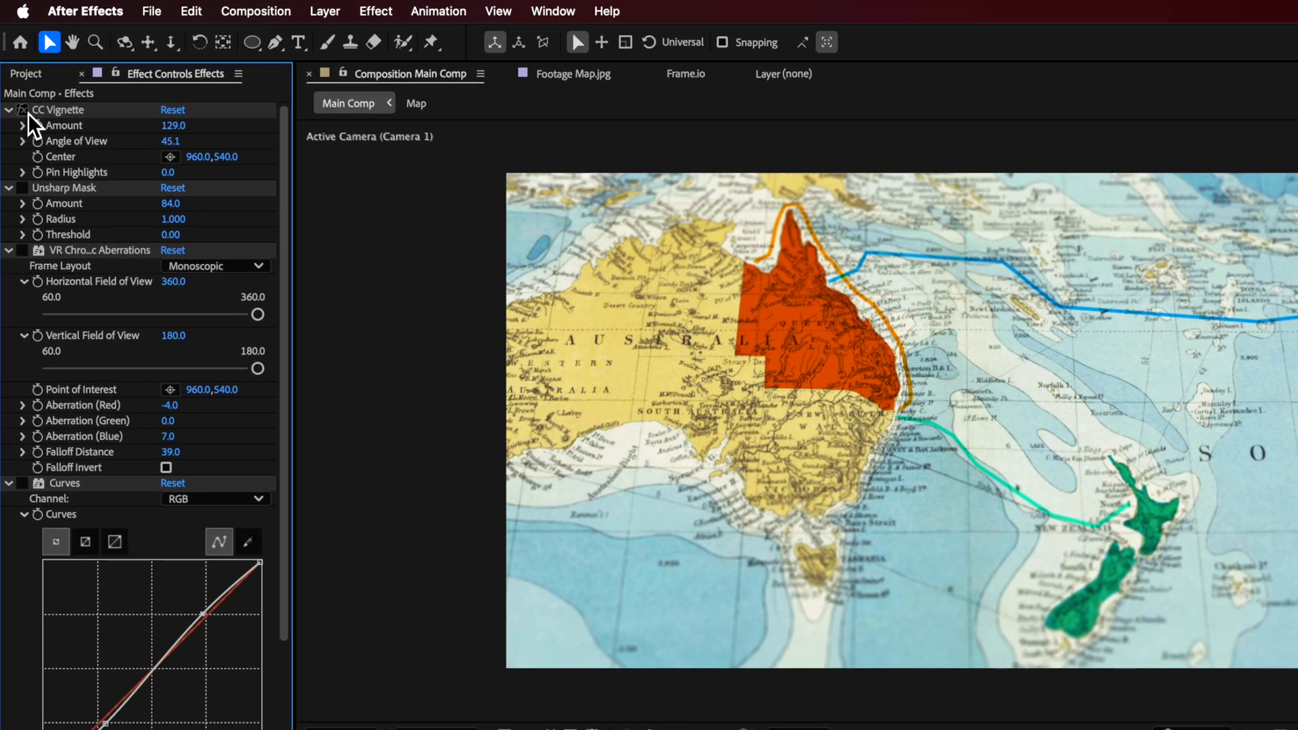
Re-enable CC Vignette, look the effect up with the search "vig", and compare the map with and without it.
click(22, 109)
click(66, 109)
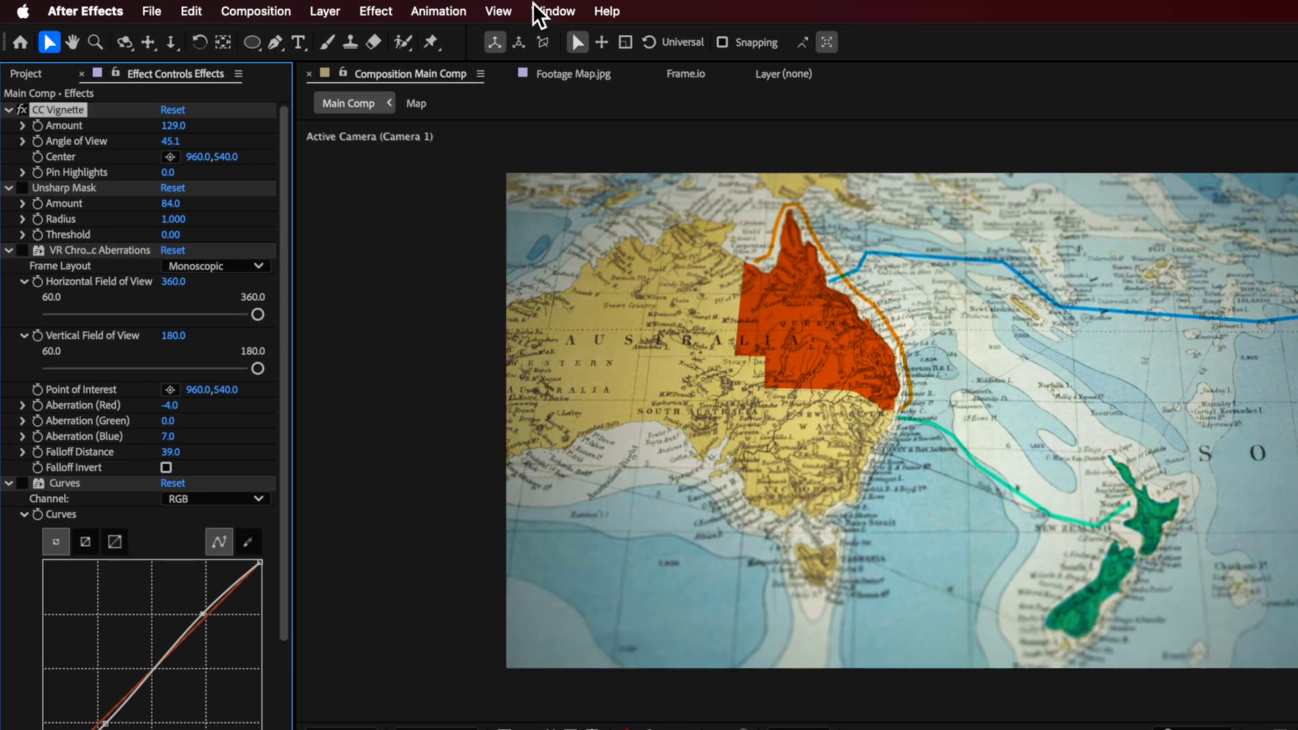
click(607, 10)
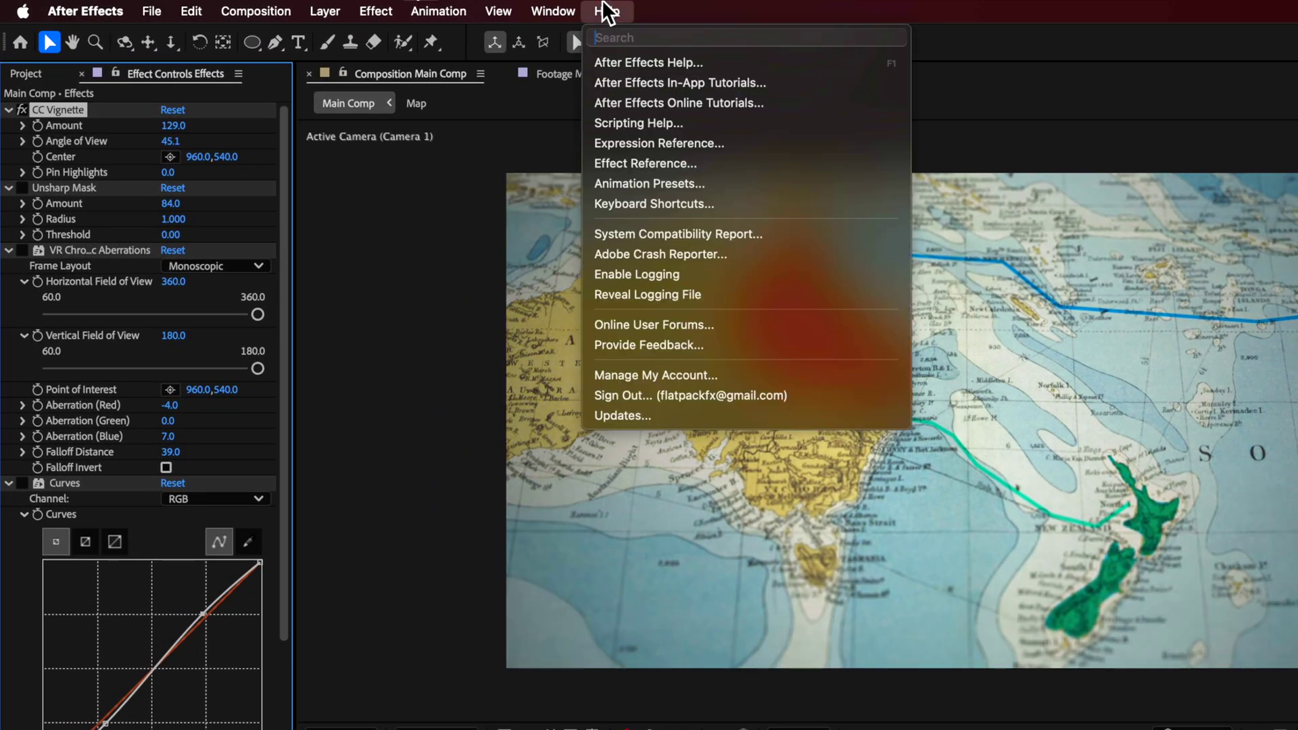
text(vig)
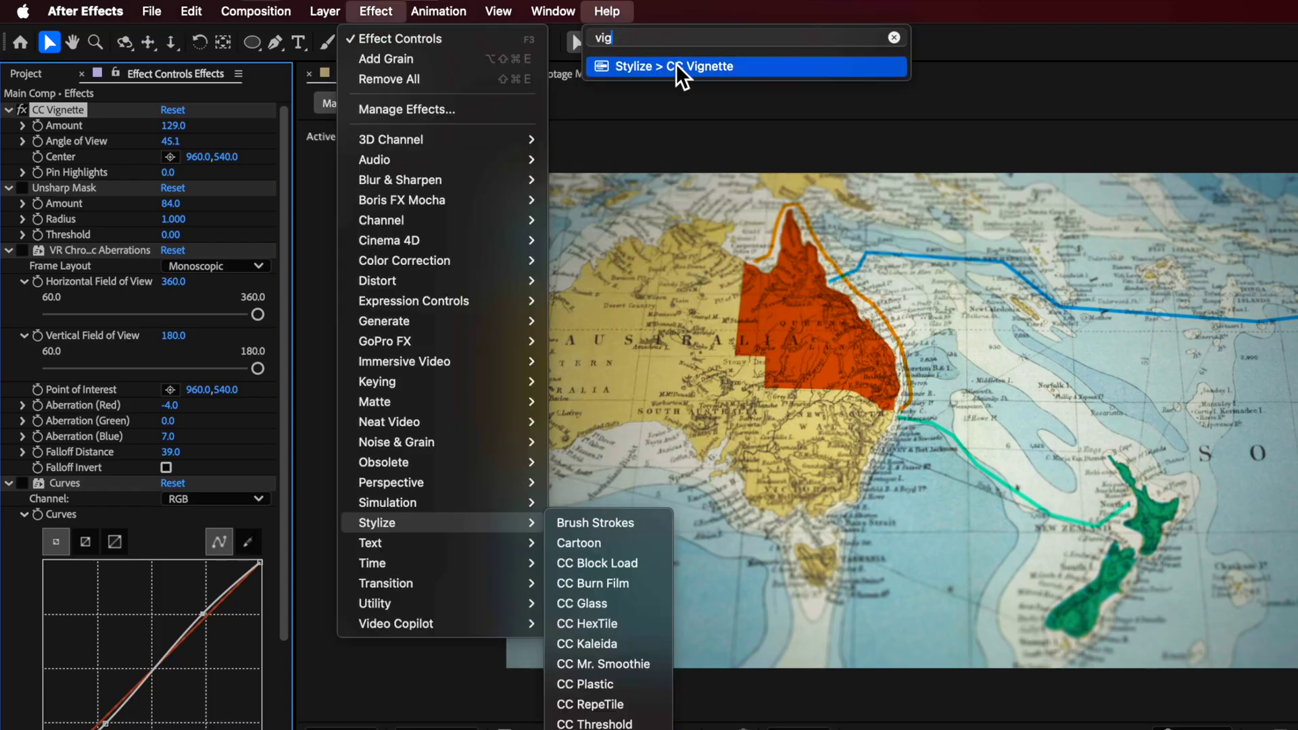
click(68, 117)
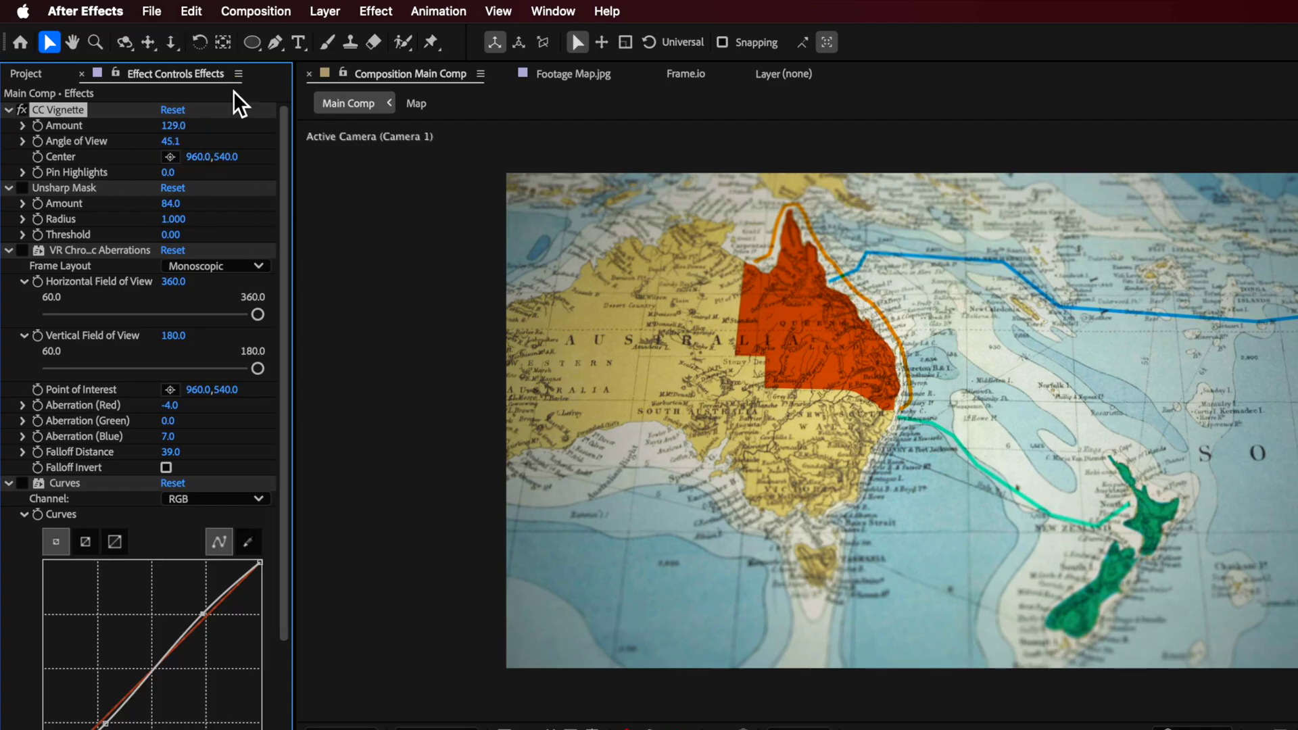
click(22, 110)
click(22, 110)
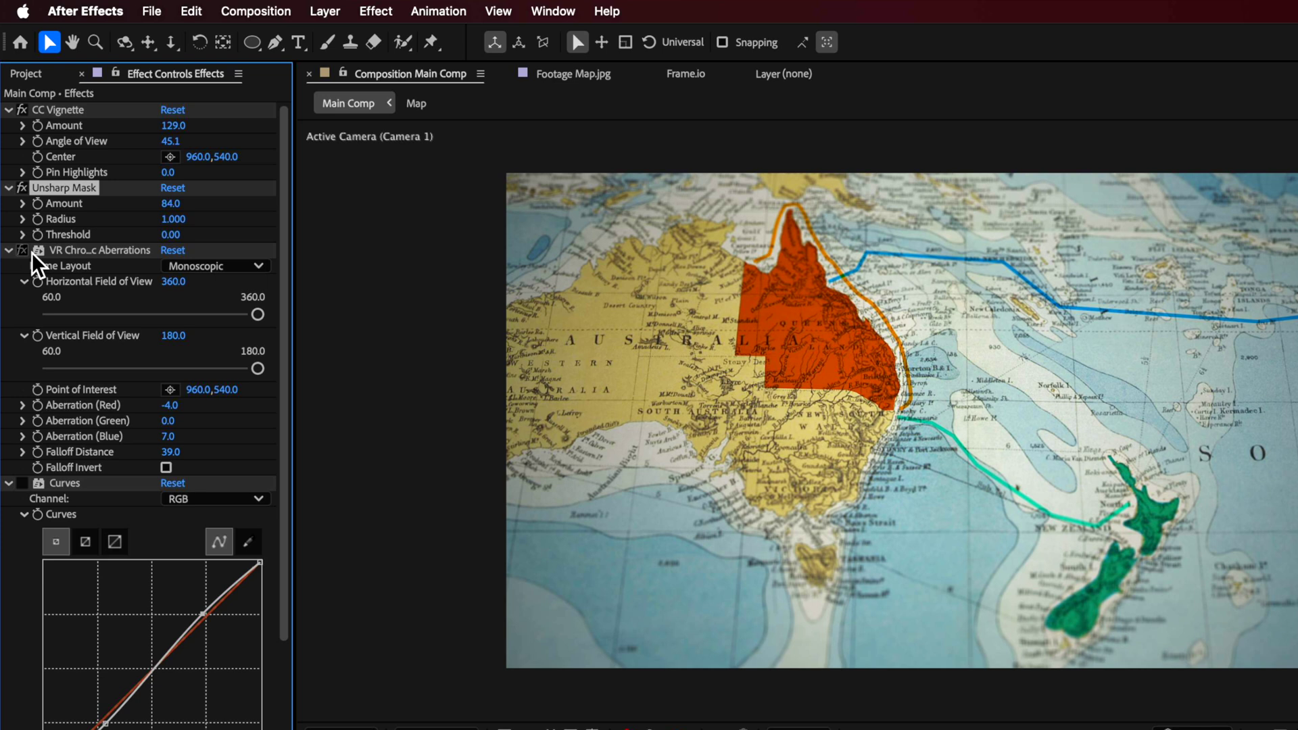
Re-enable VR Chromatic Aberrations and Curves, then scrub back to 0:00:02:22 to check the graded map.
click(92, 251)
click(24, 251)
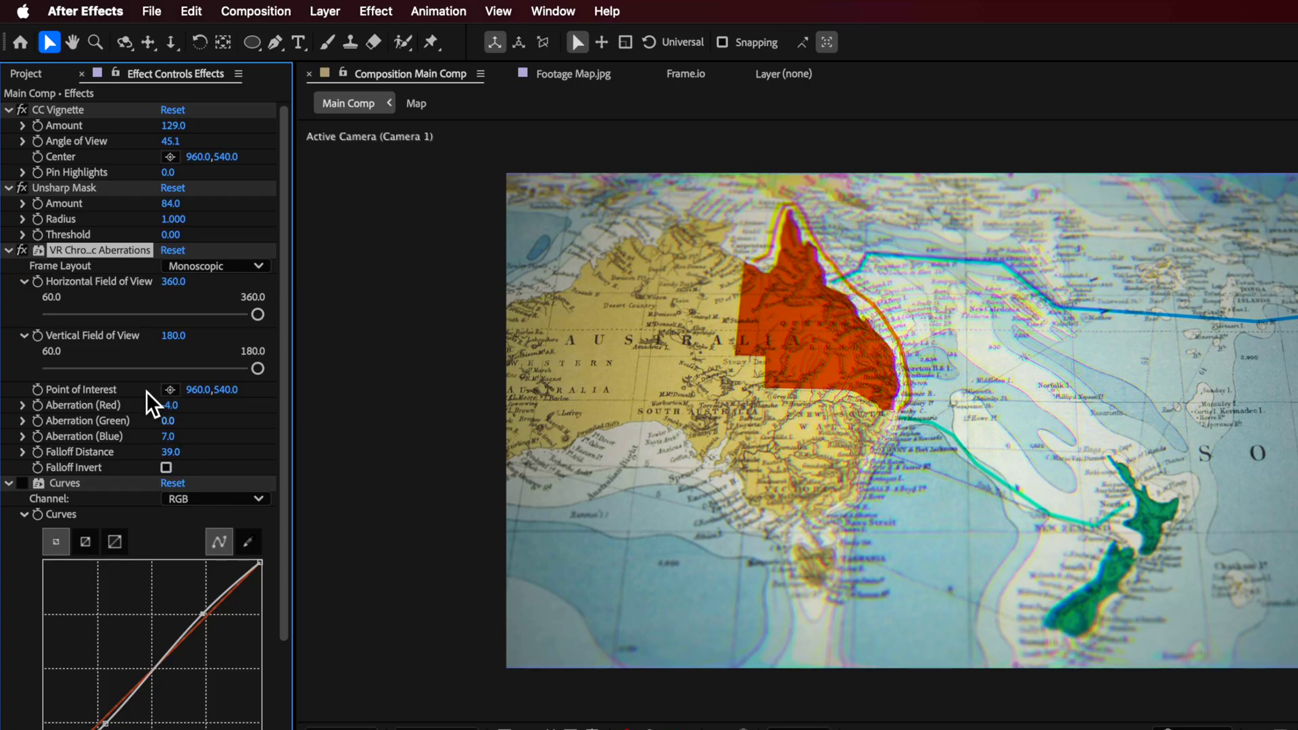
scroll(127, 304, down, 5)
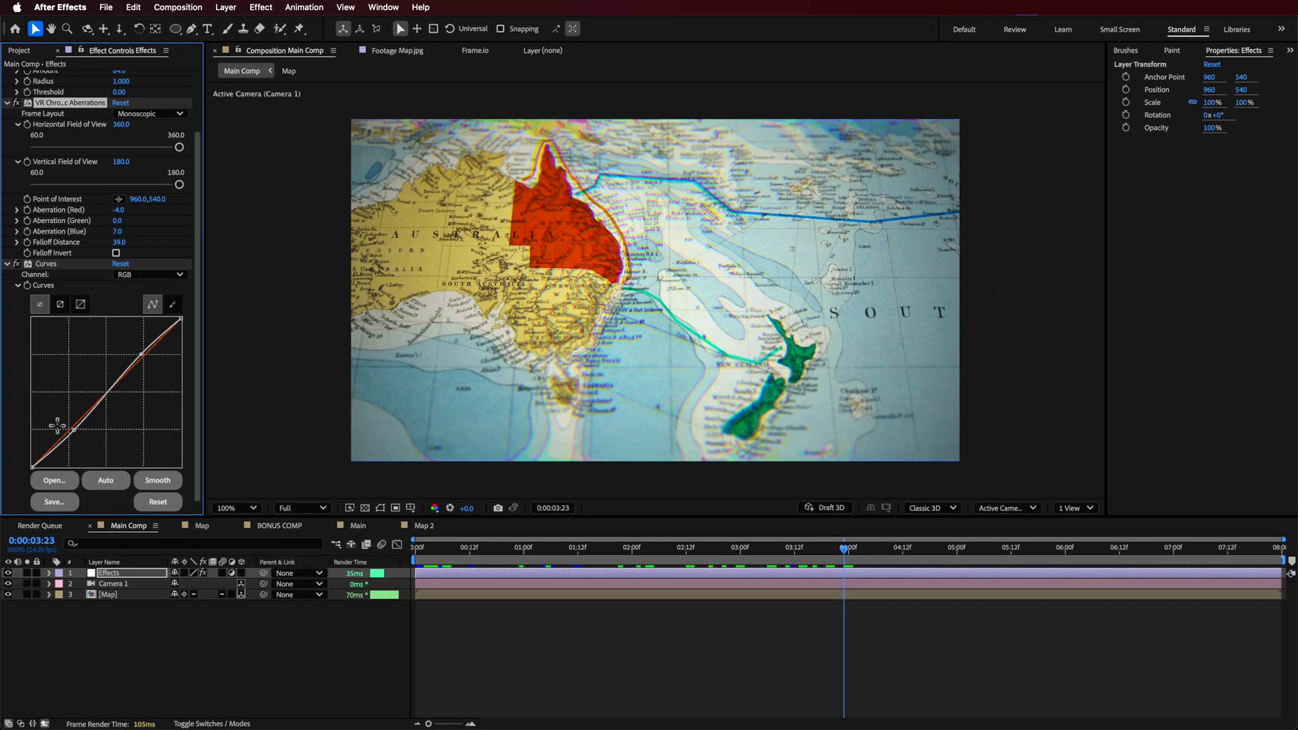
drag(843, 555, 734, 581)
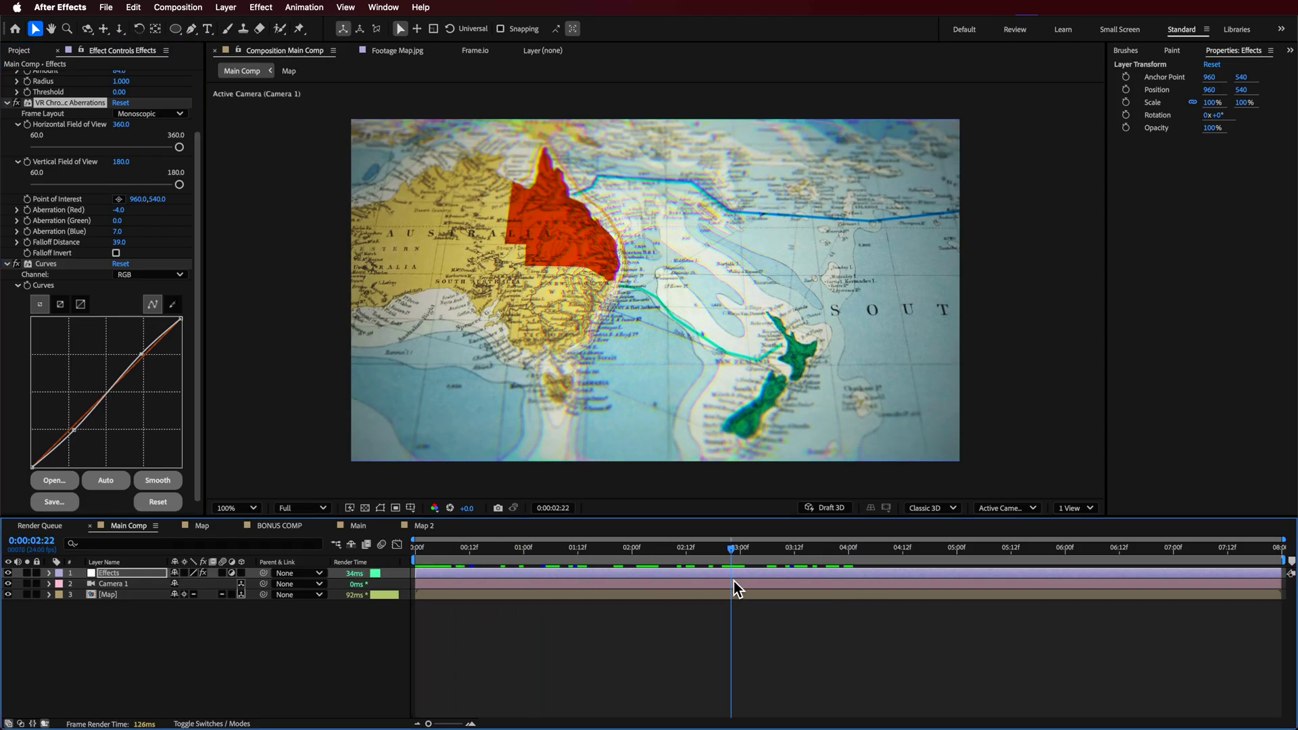